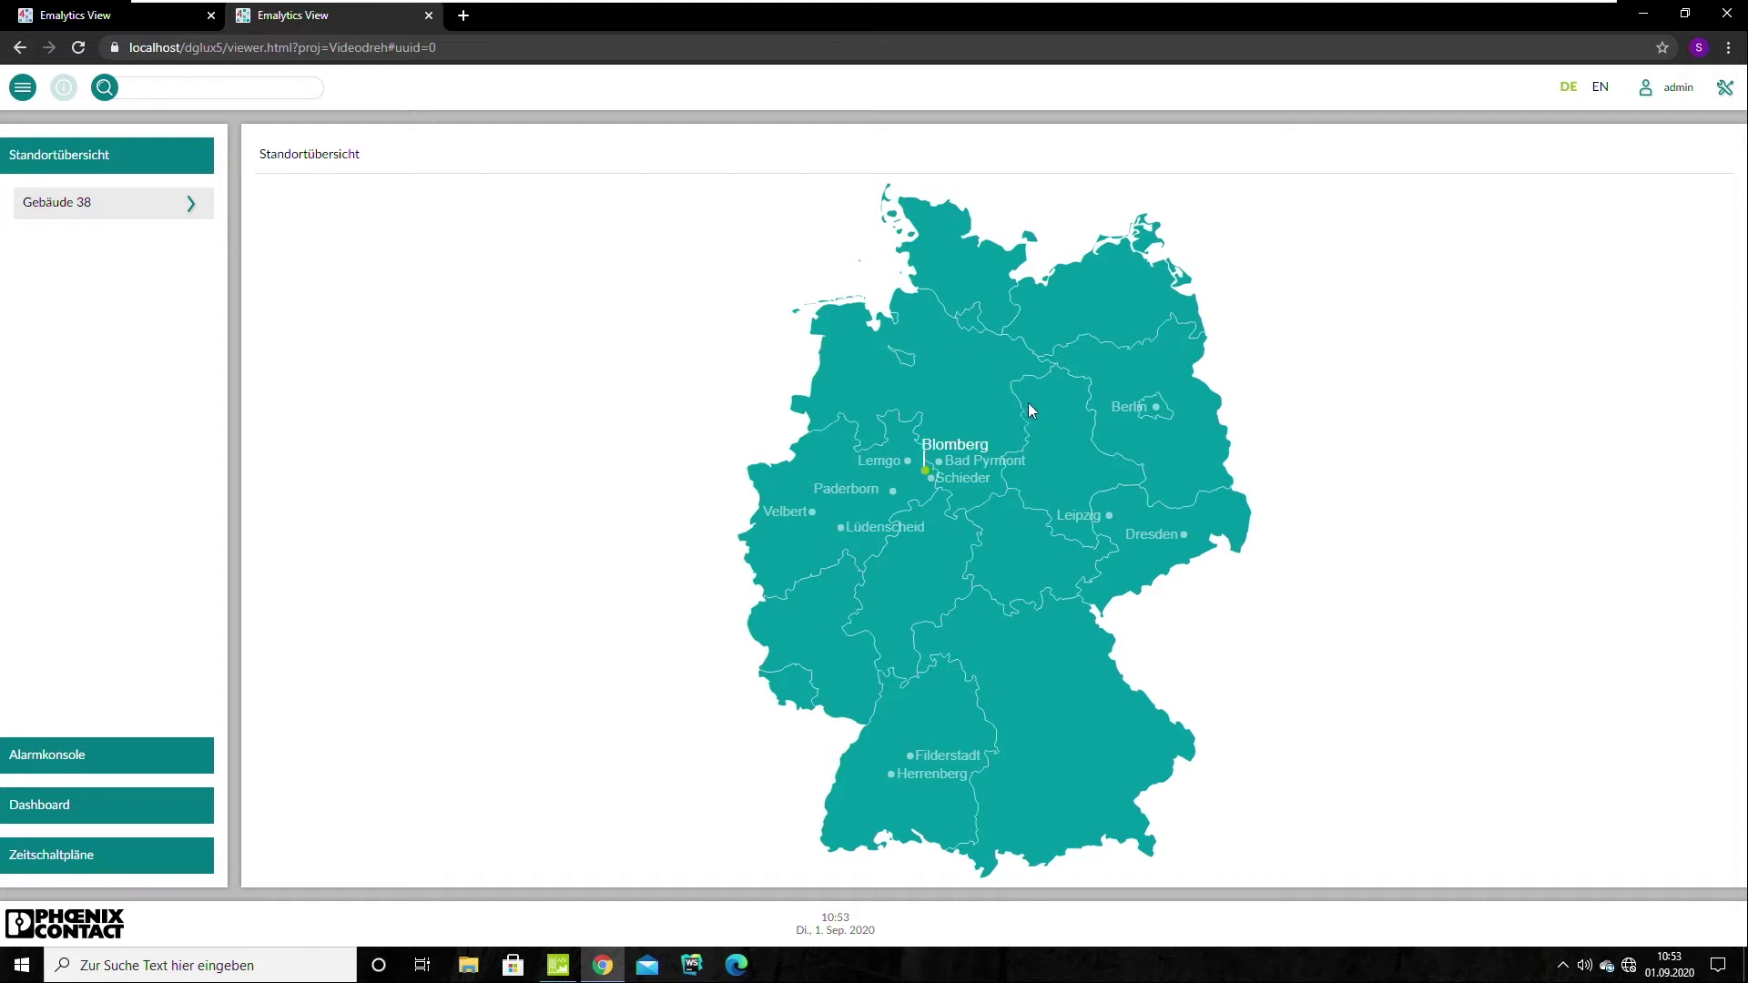
# Open the Blomberg site, go to the Erdgeschoss floor plan of Gebäude 38 and show its lighting view
pyautogui.click(961, 446)
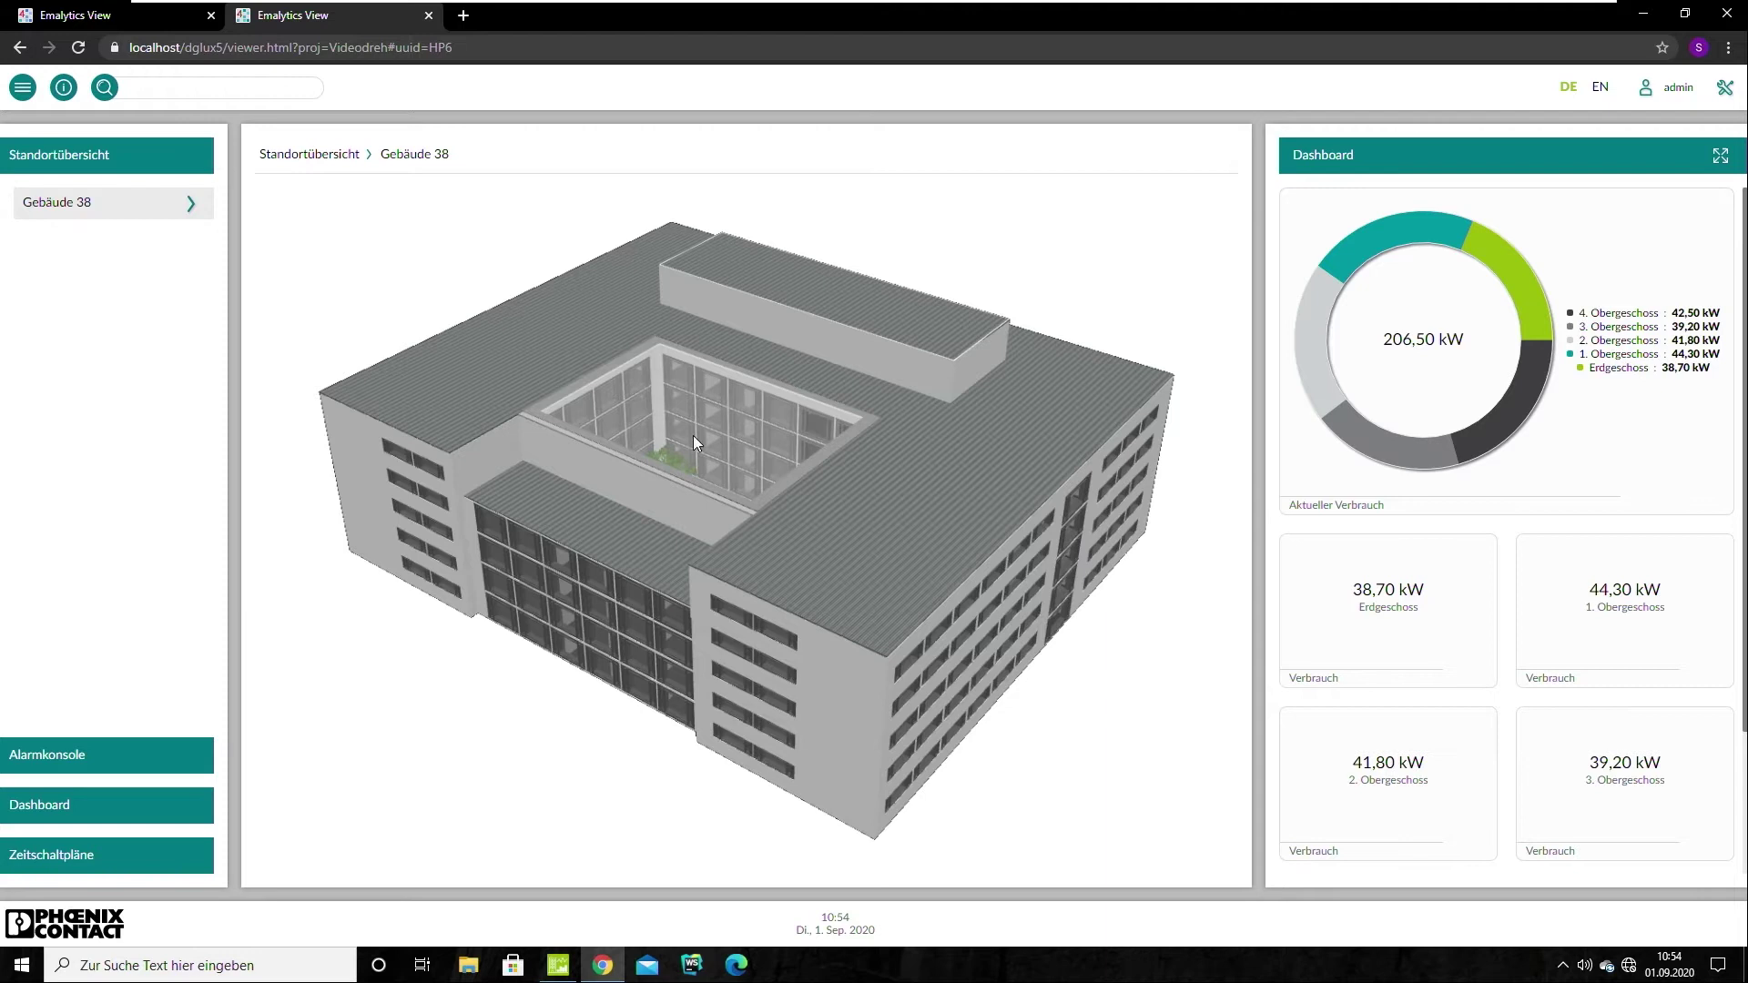
pyautogui.click(662, 715)
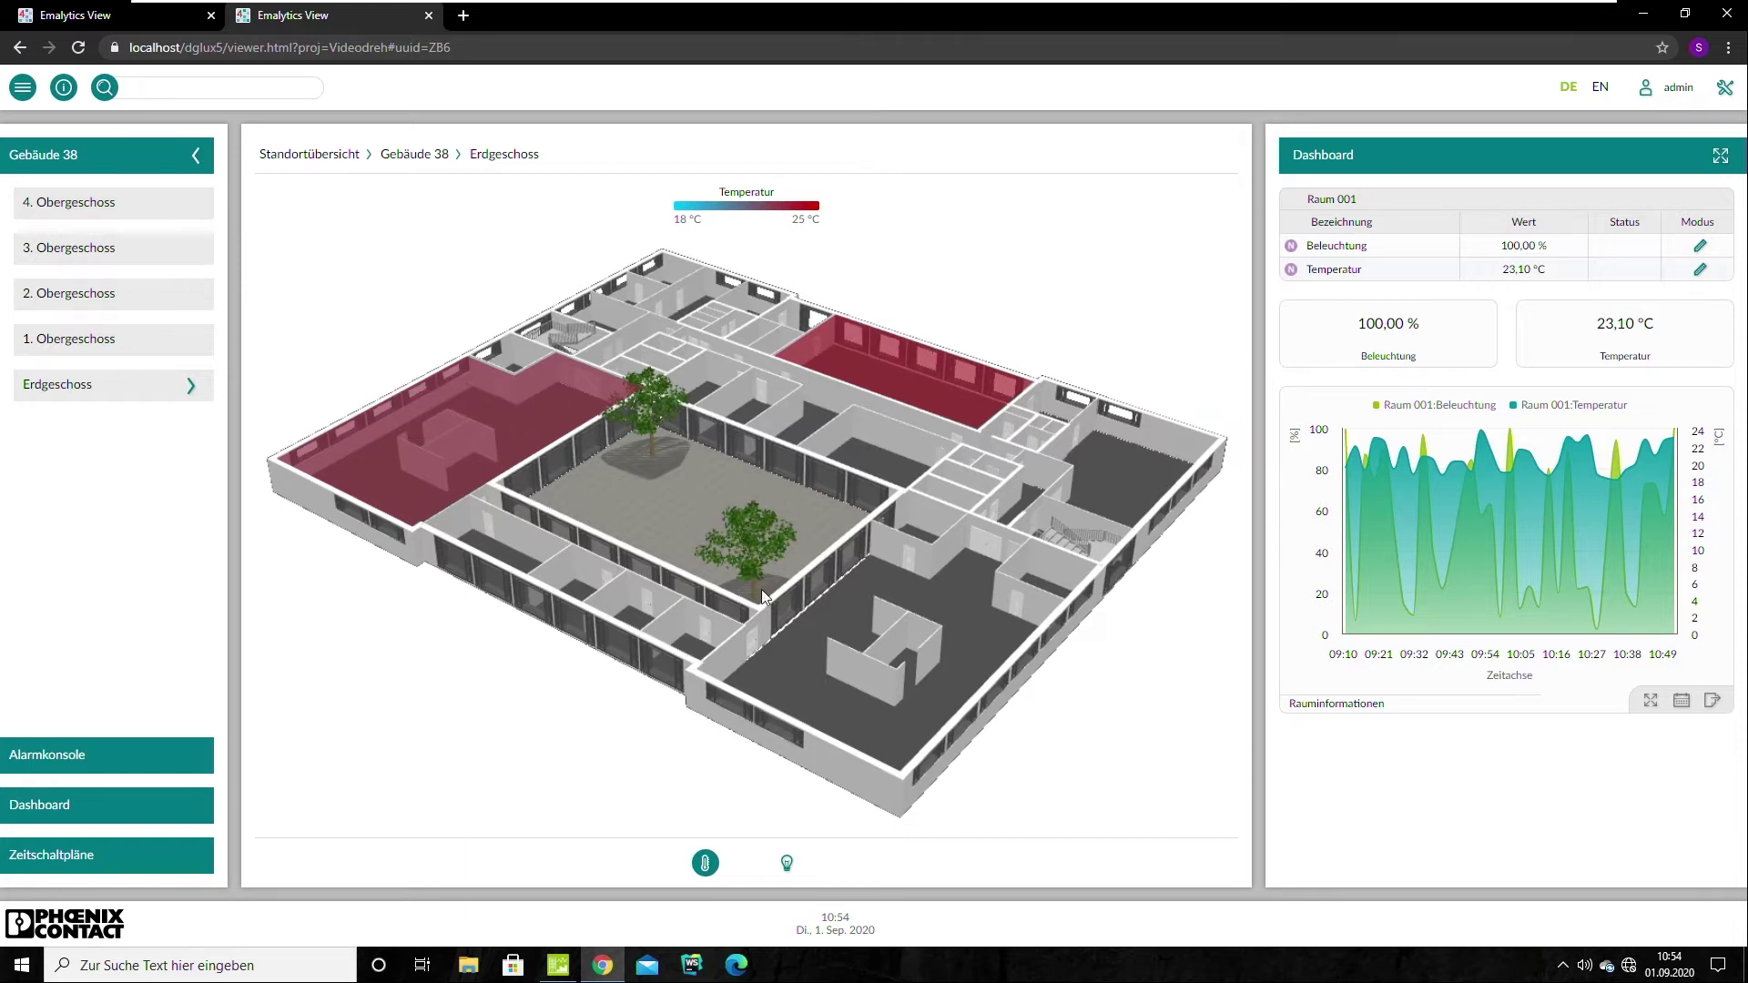
pyautogui.click(788, 865)
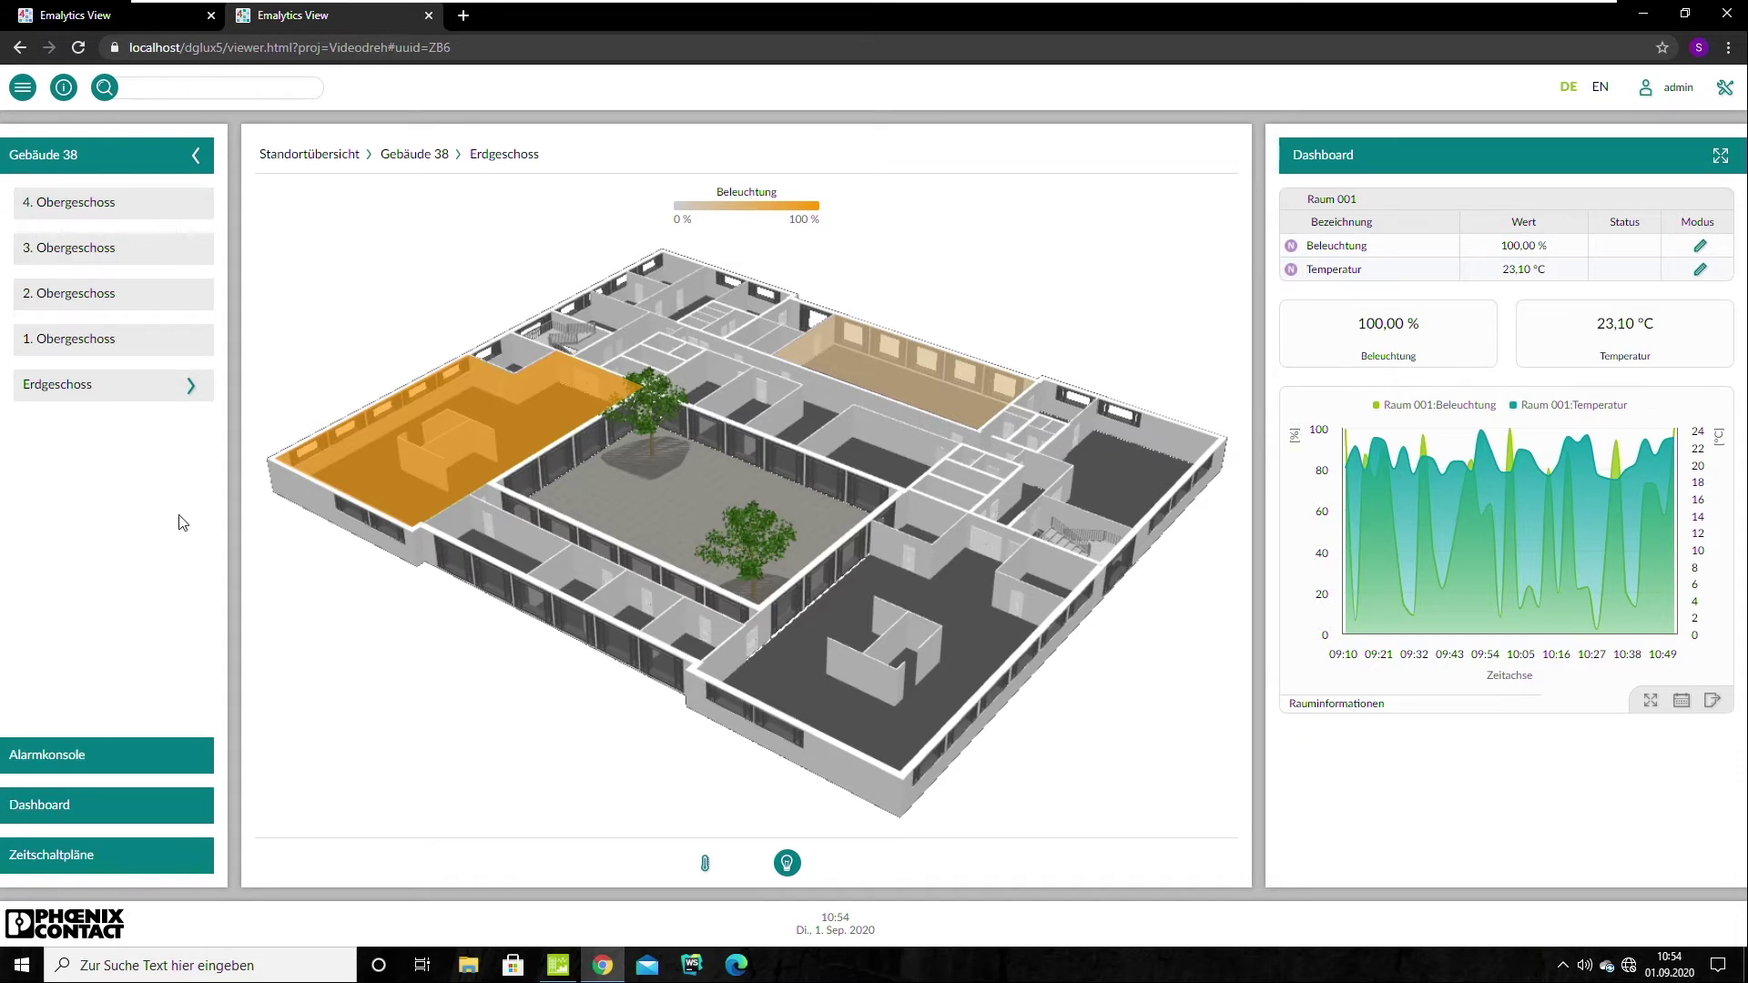
pyautogui.moveTo(371, 469)
# Activate the PxC_dark design, review and save its configuration, and return to the application
pyautogui.click(1725, 89)
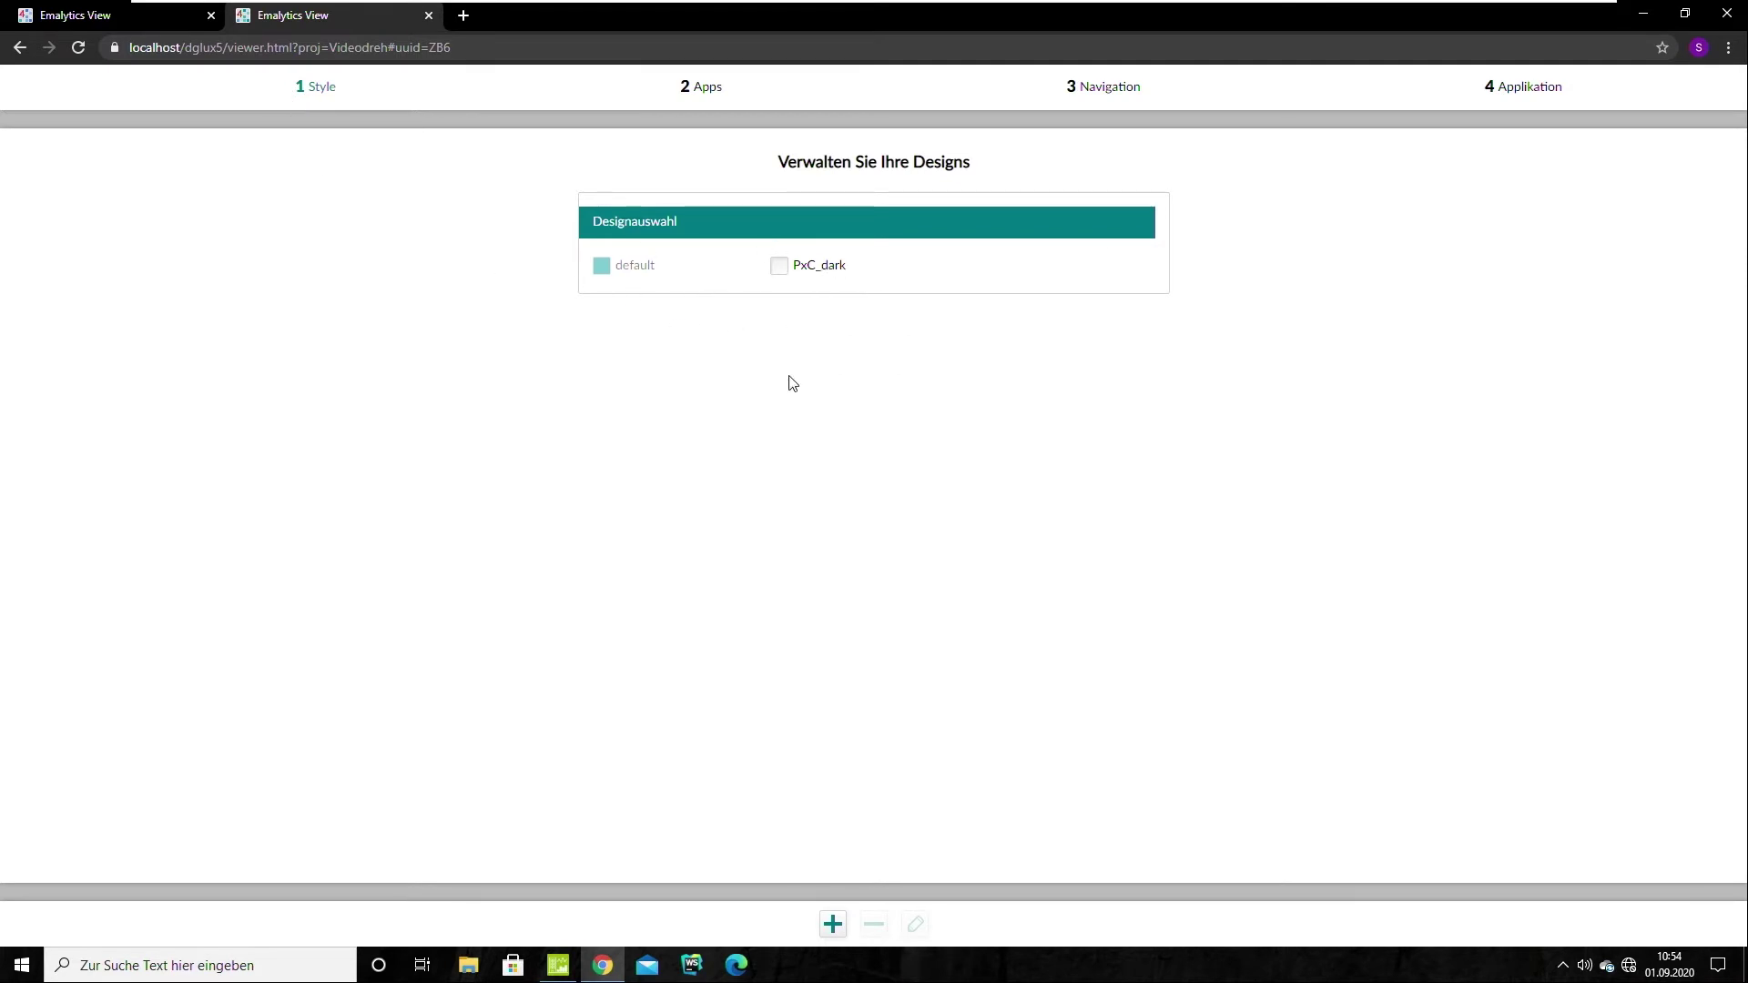
pyautogui.click(779, 266)
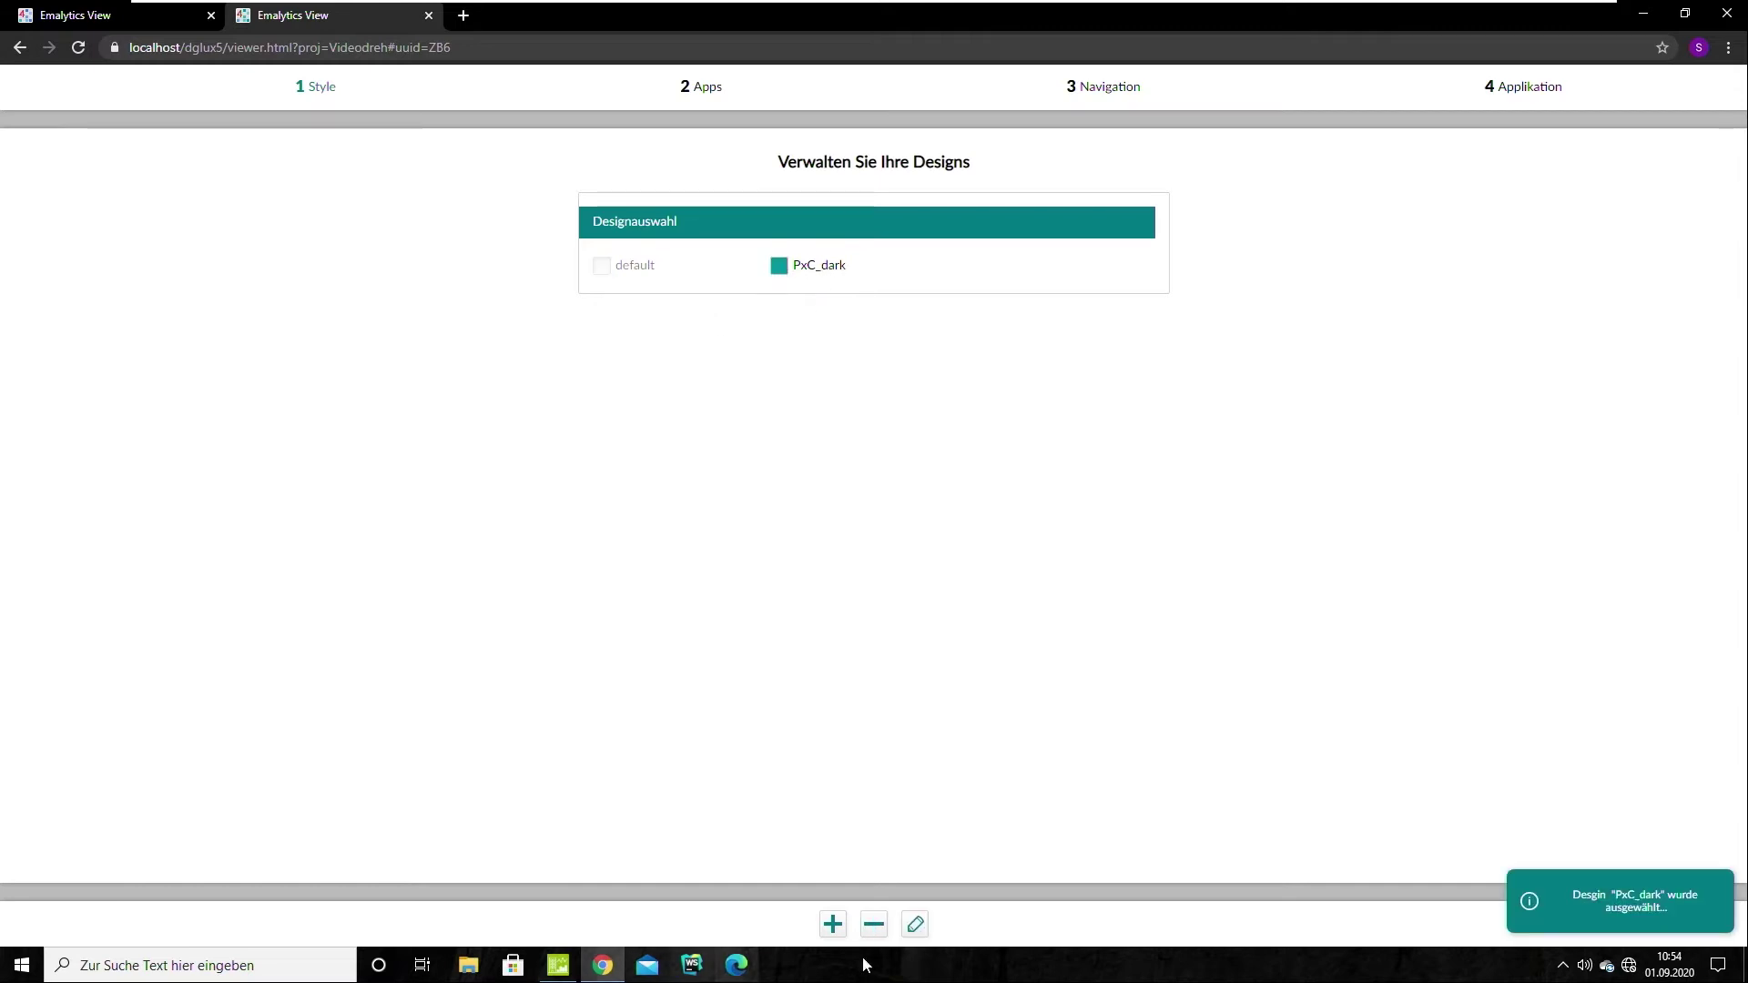
pyautogui.click(917, 925)
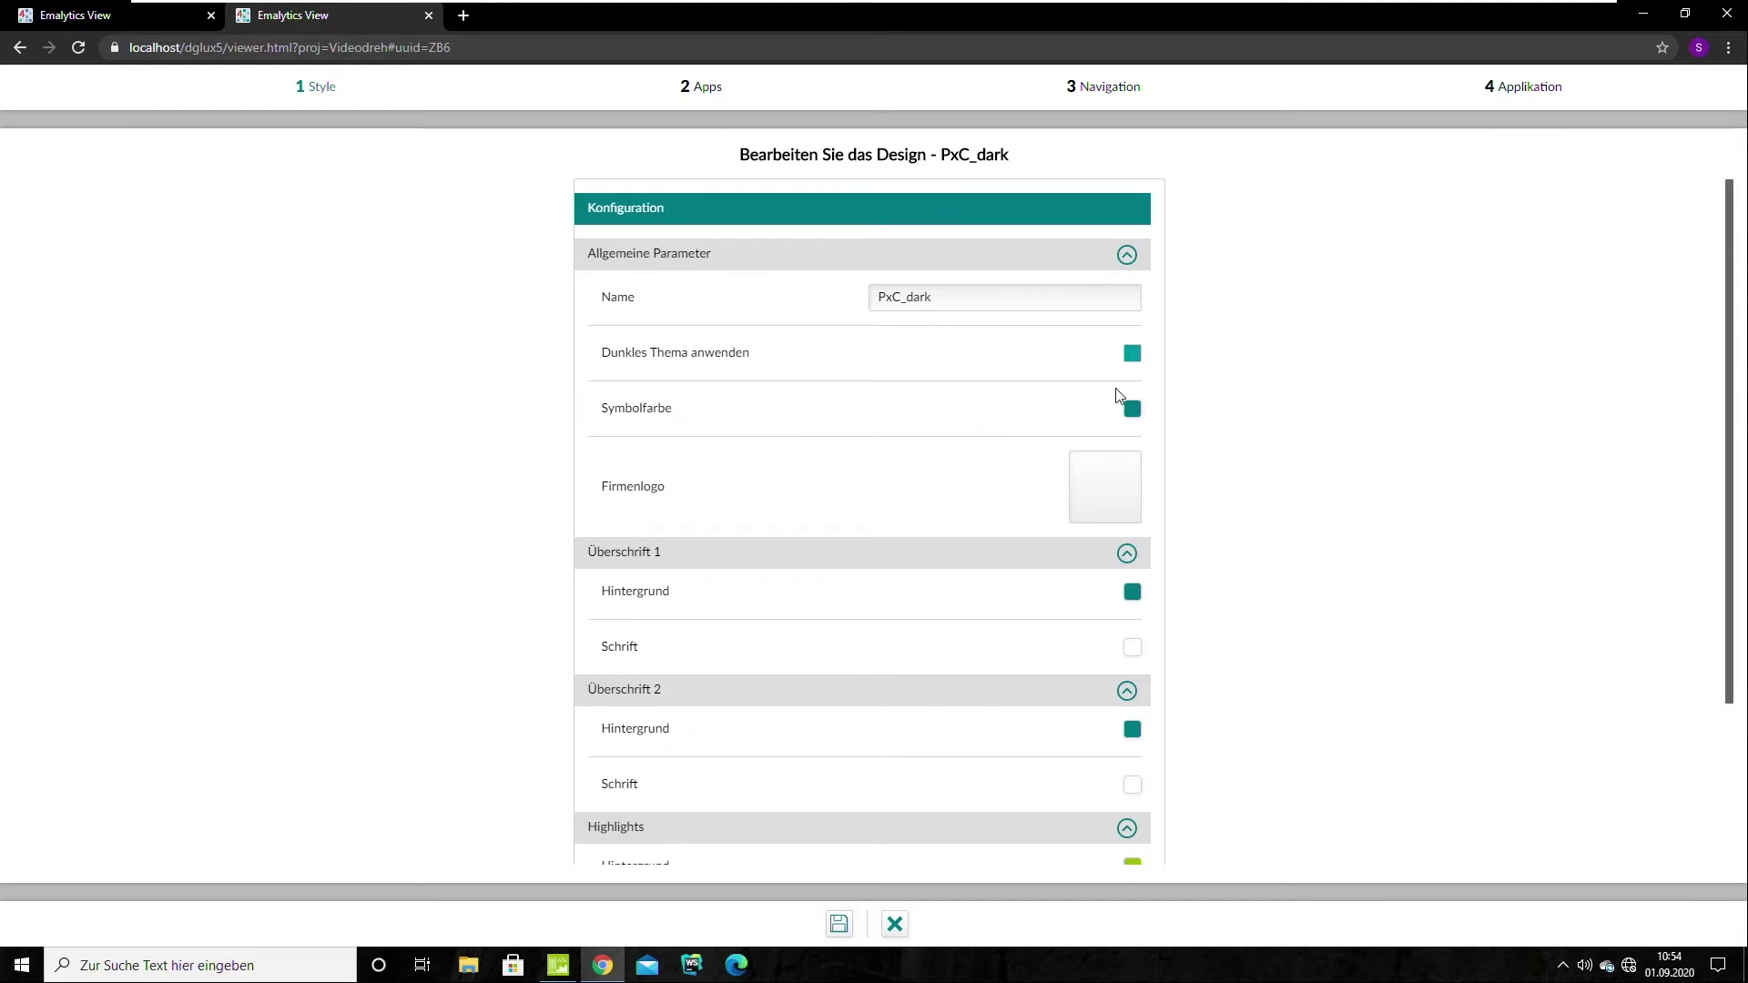
pyautogui.scroll(-1, 1029, 524)
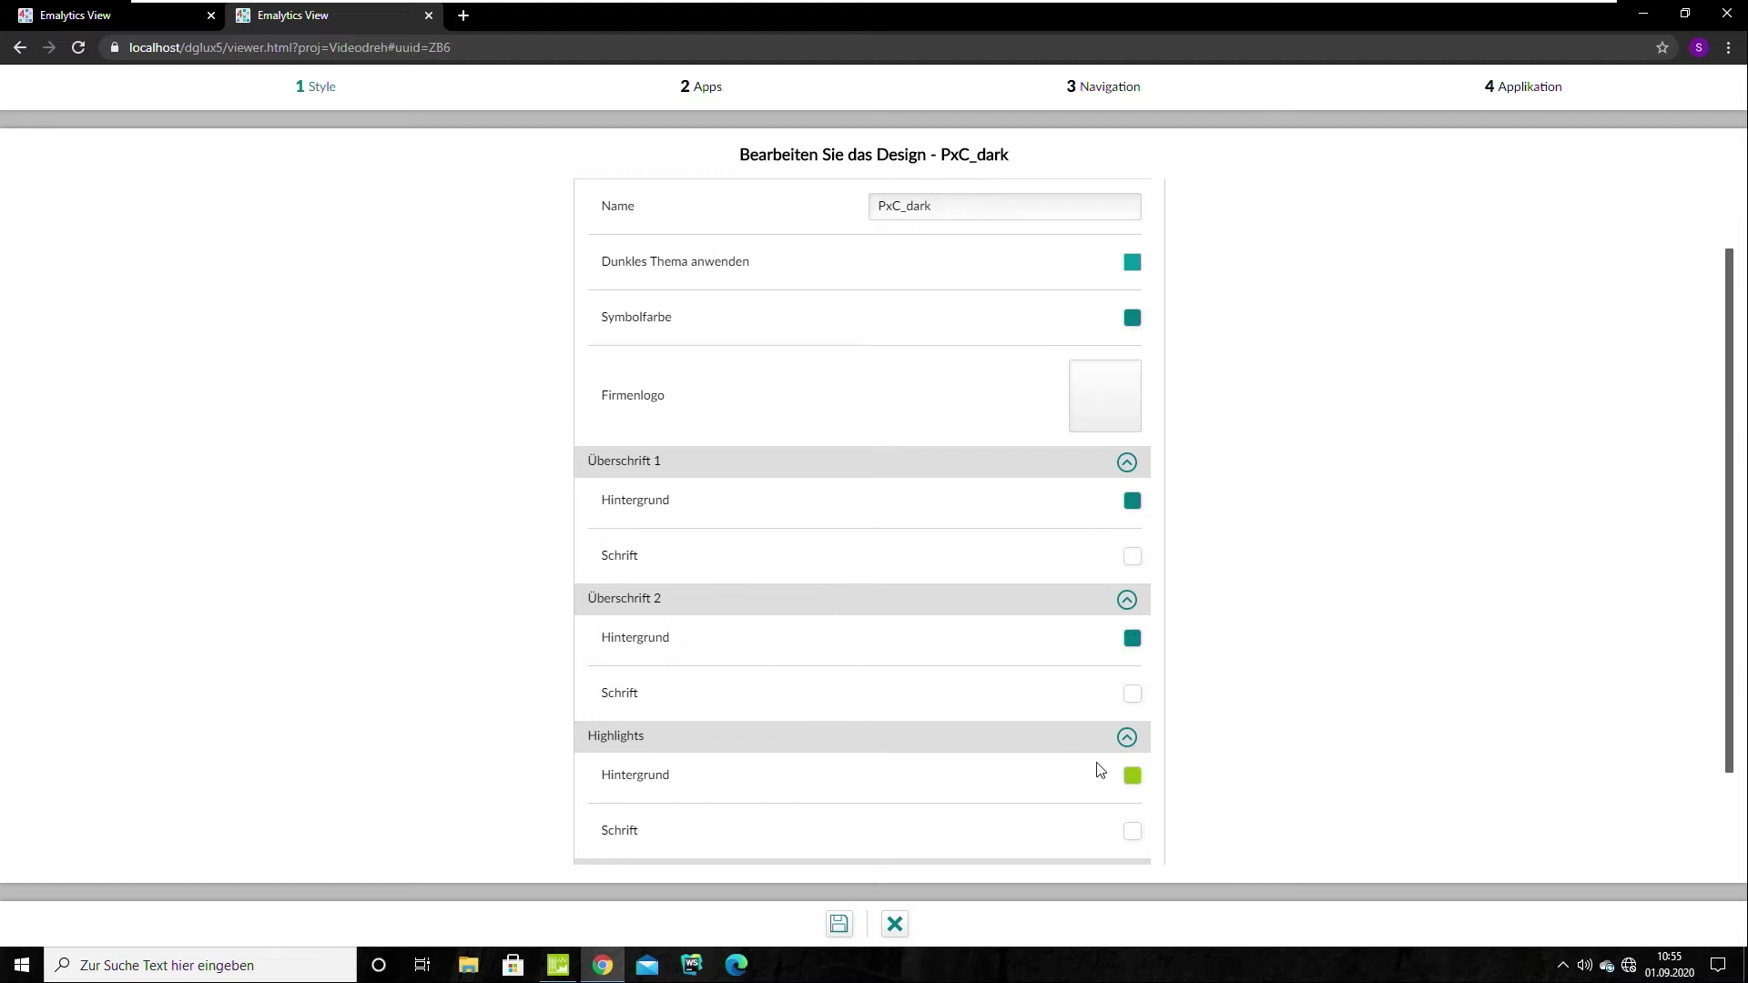
pyautogui.scroll(-1, 1081, 765)
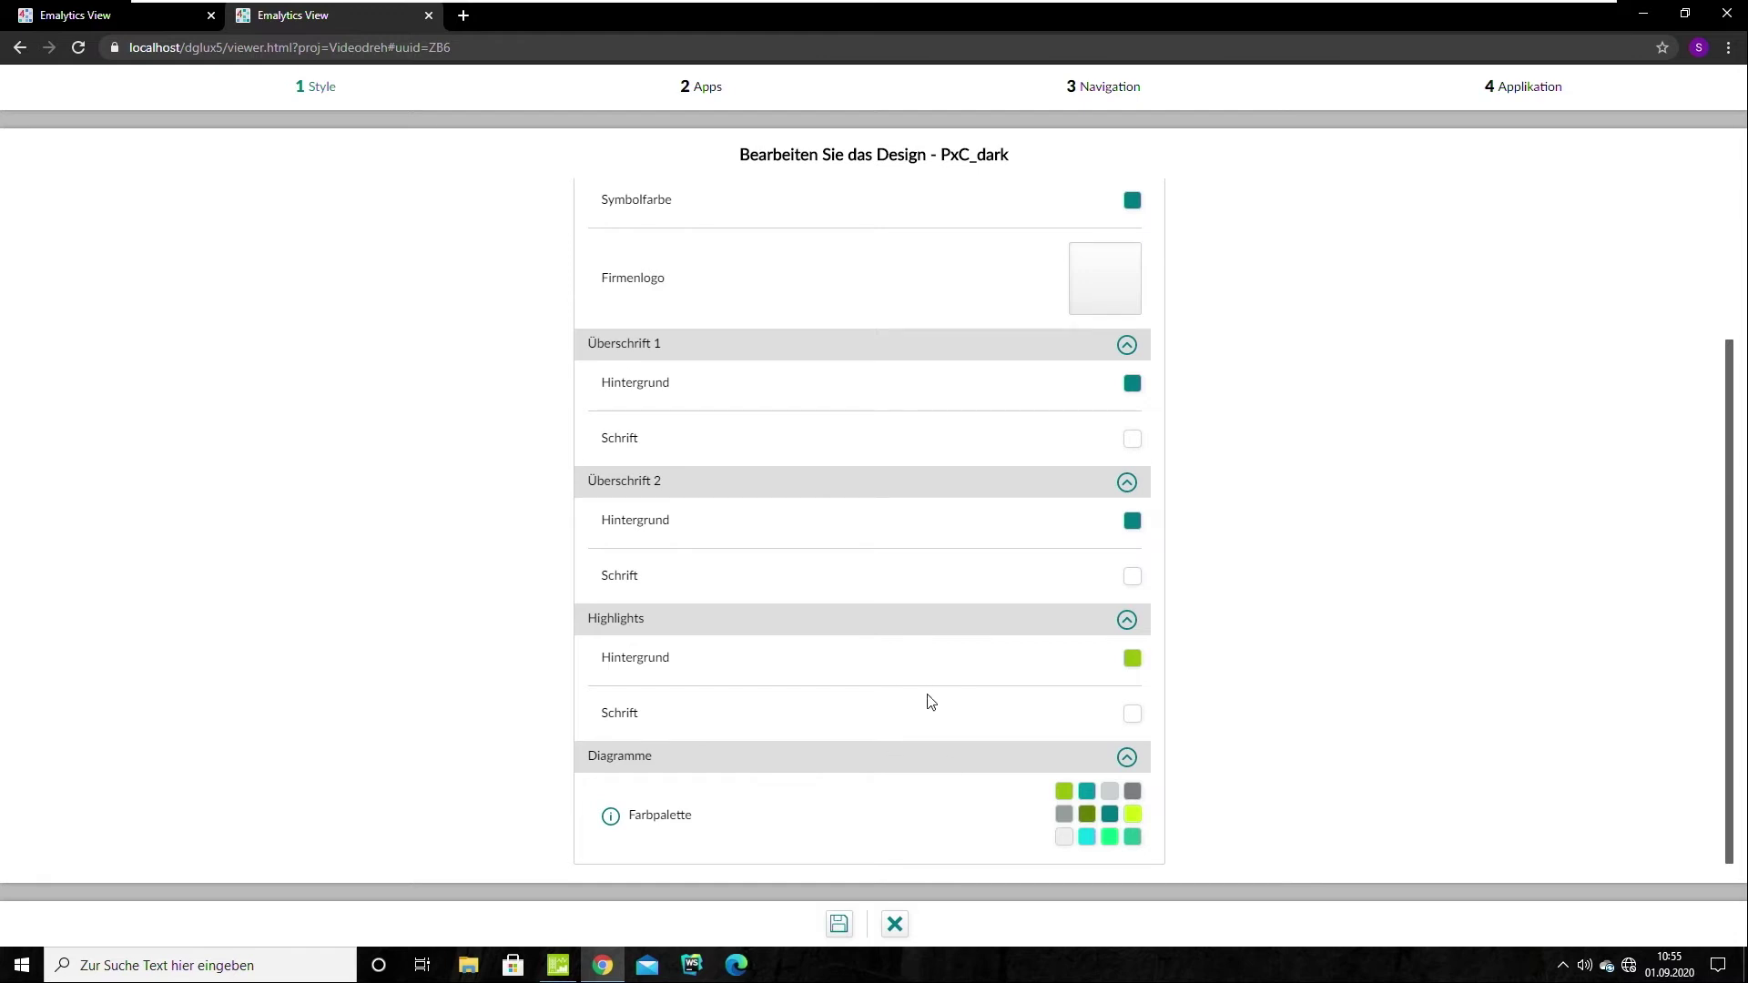
pyautogui.scroll(2, 964, 634)
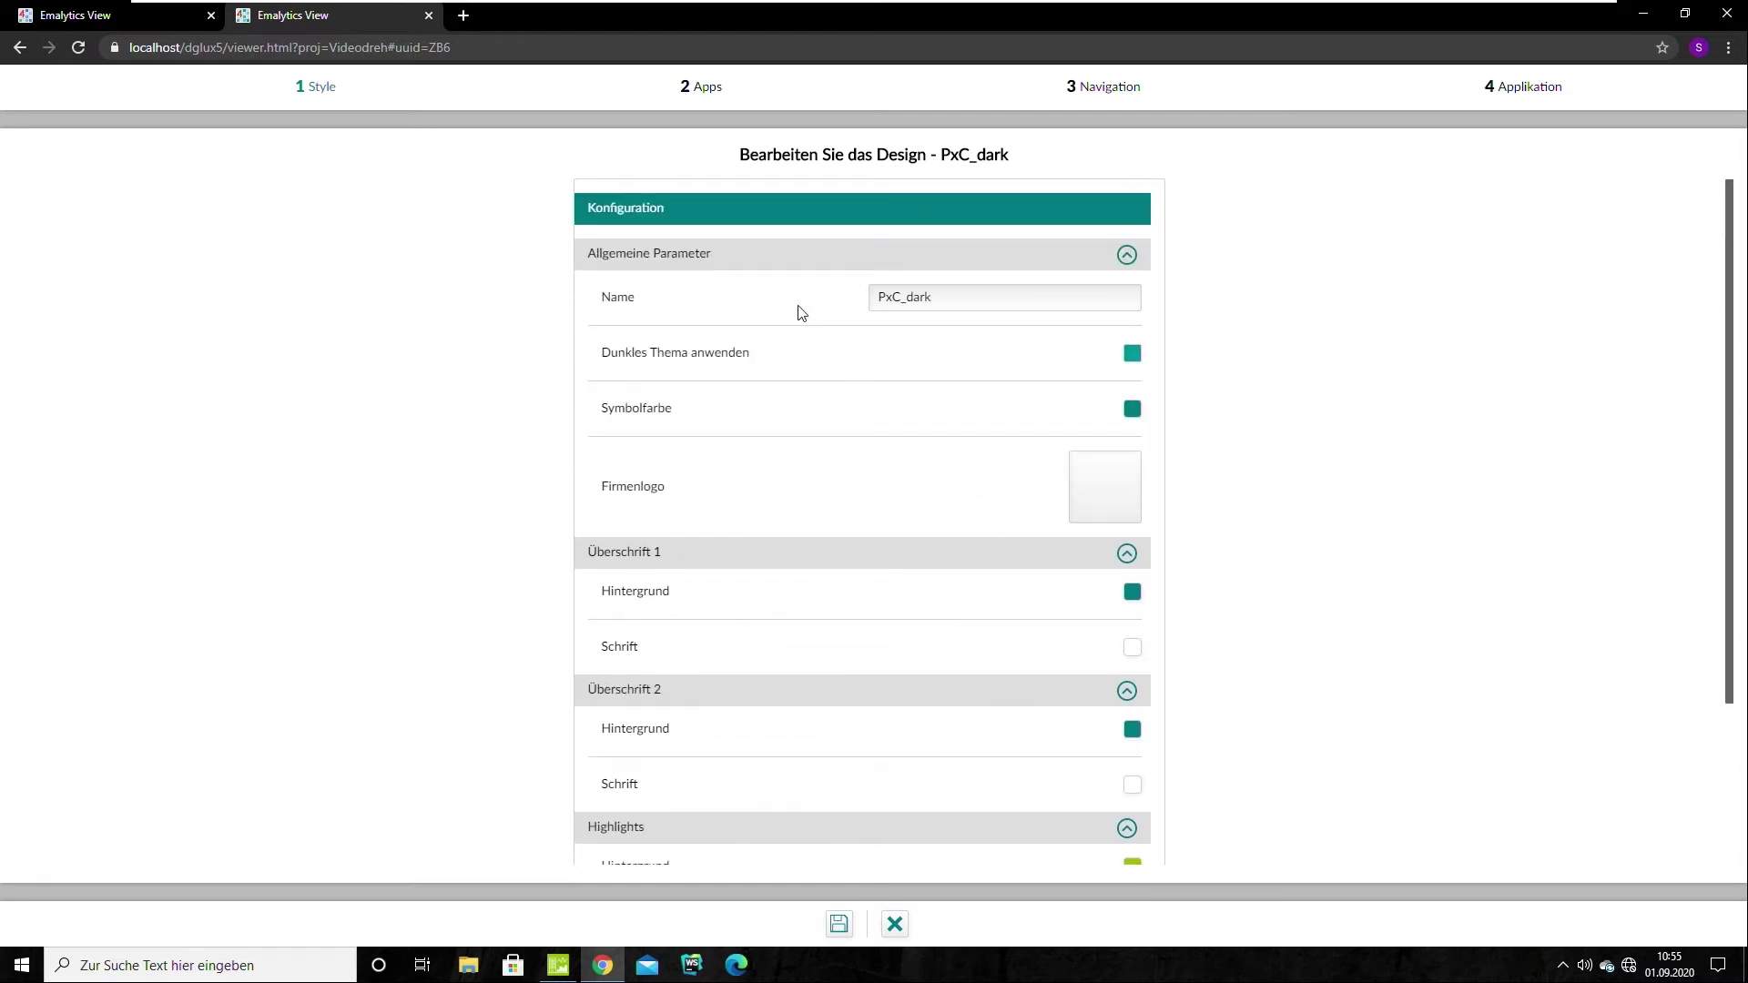
pyautogui.click(838, 924)
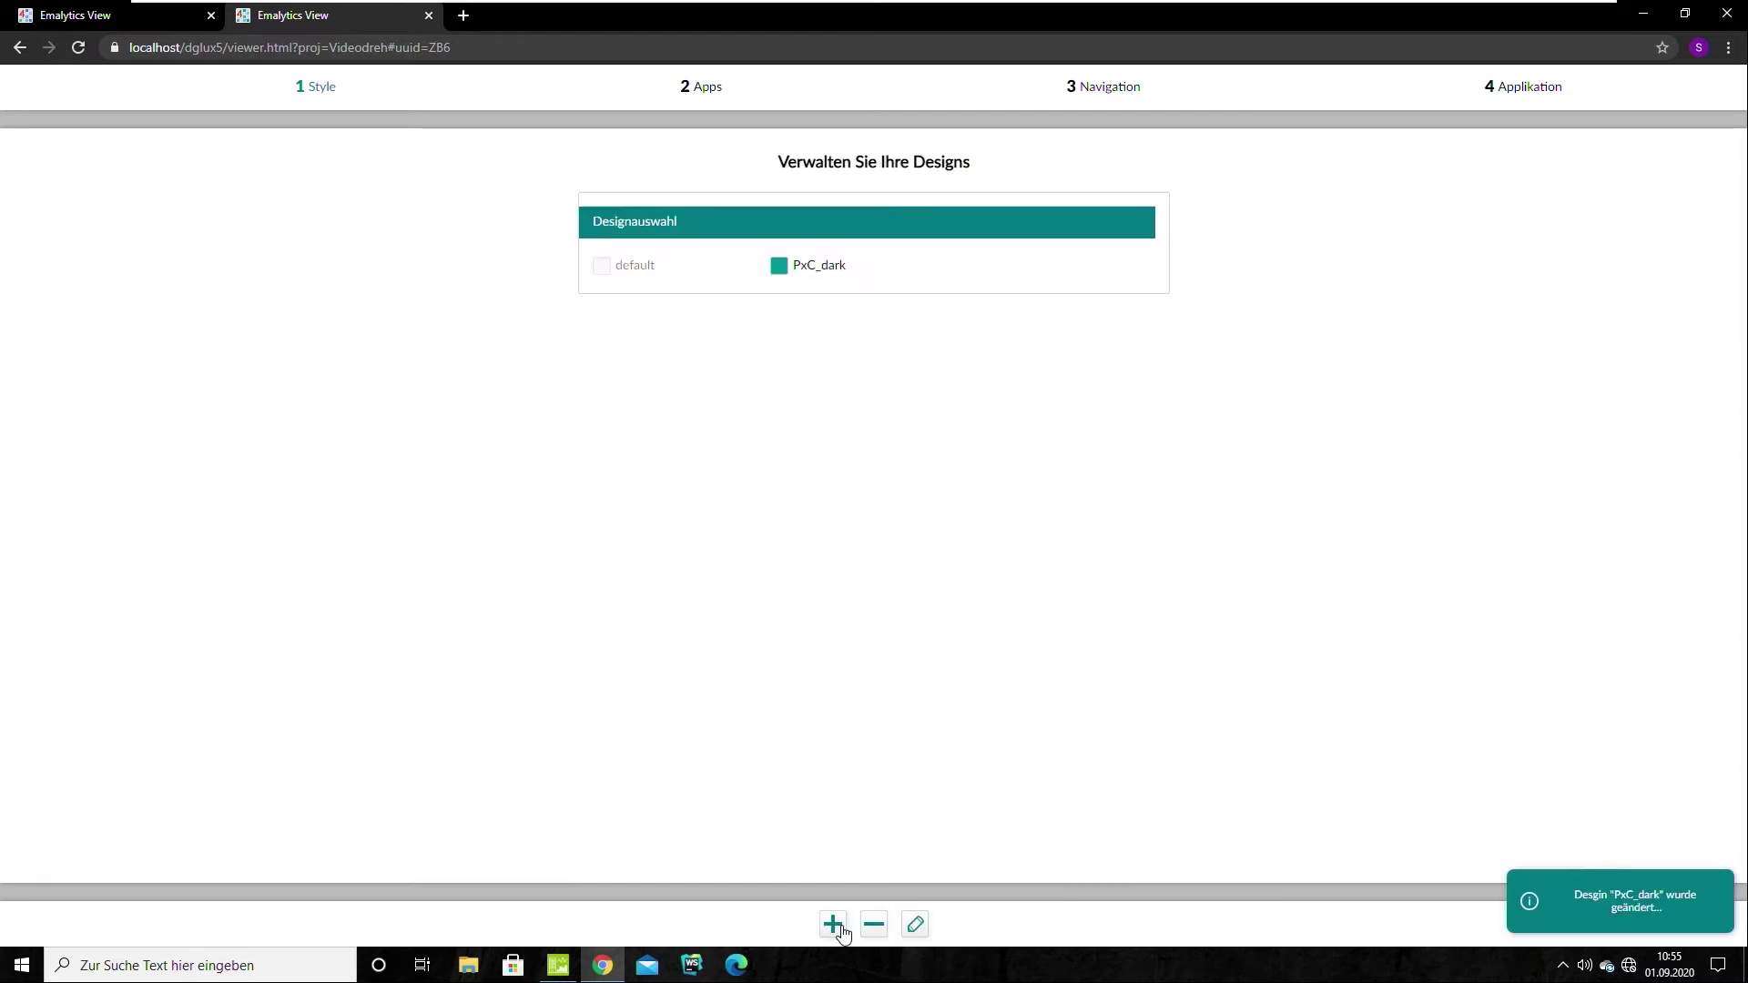
pyautogui.click(1524, 91)
pyautogui.click(1084, 276)
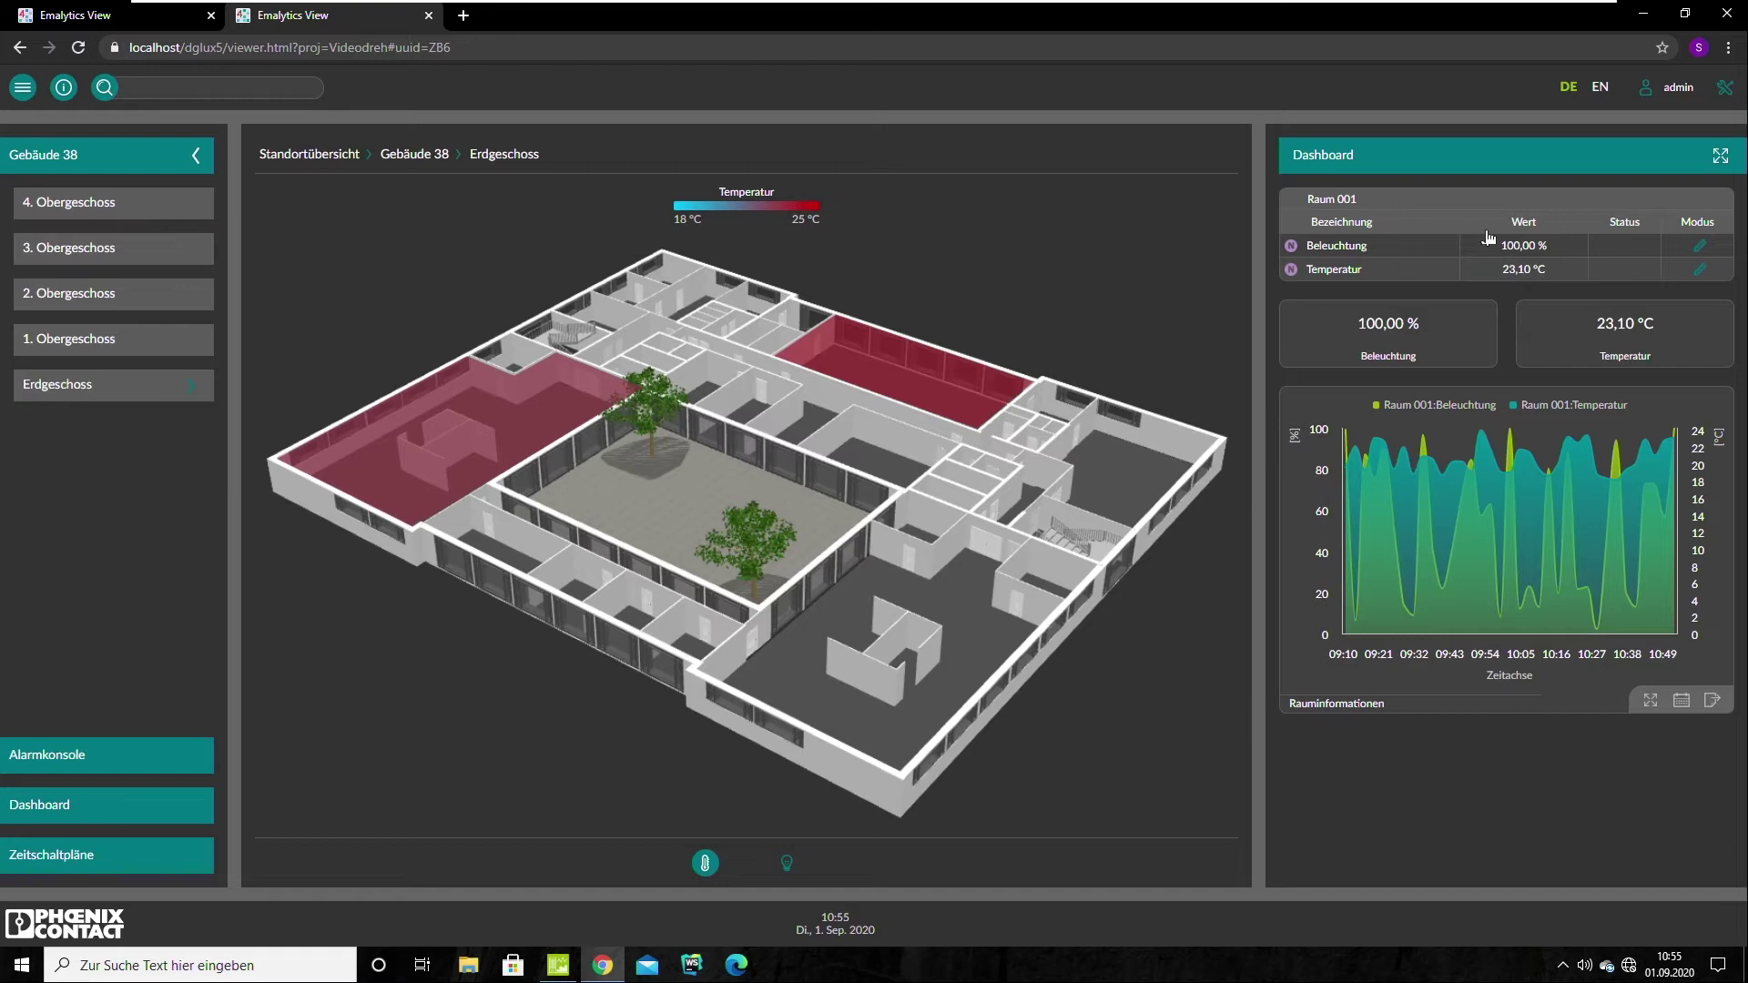
# Disable the alarm, schedule and dashboard services in the app configuration, save, and return to the application
pyautogui.click(1719, 87)
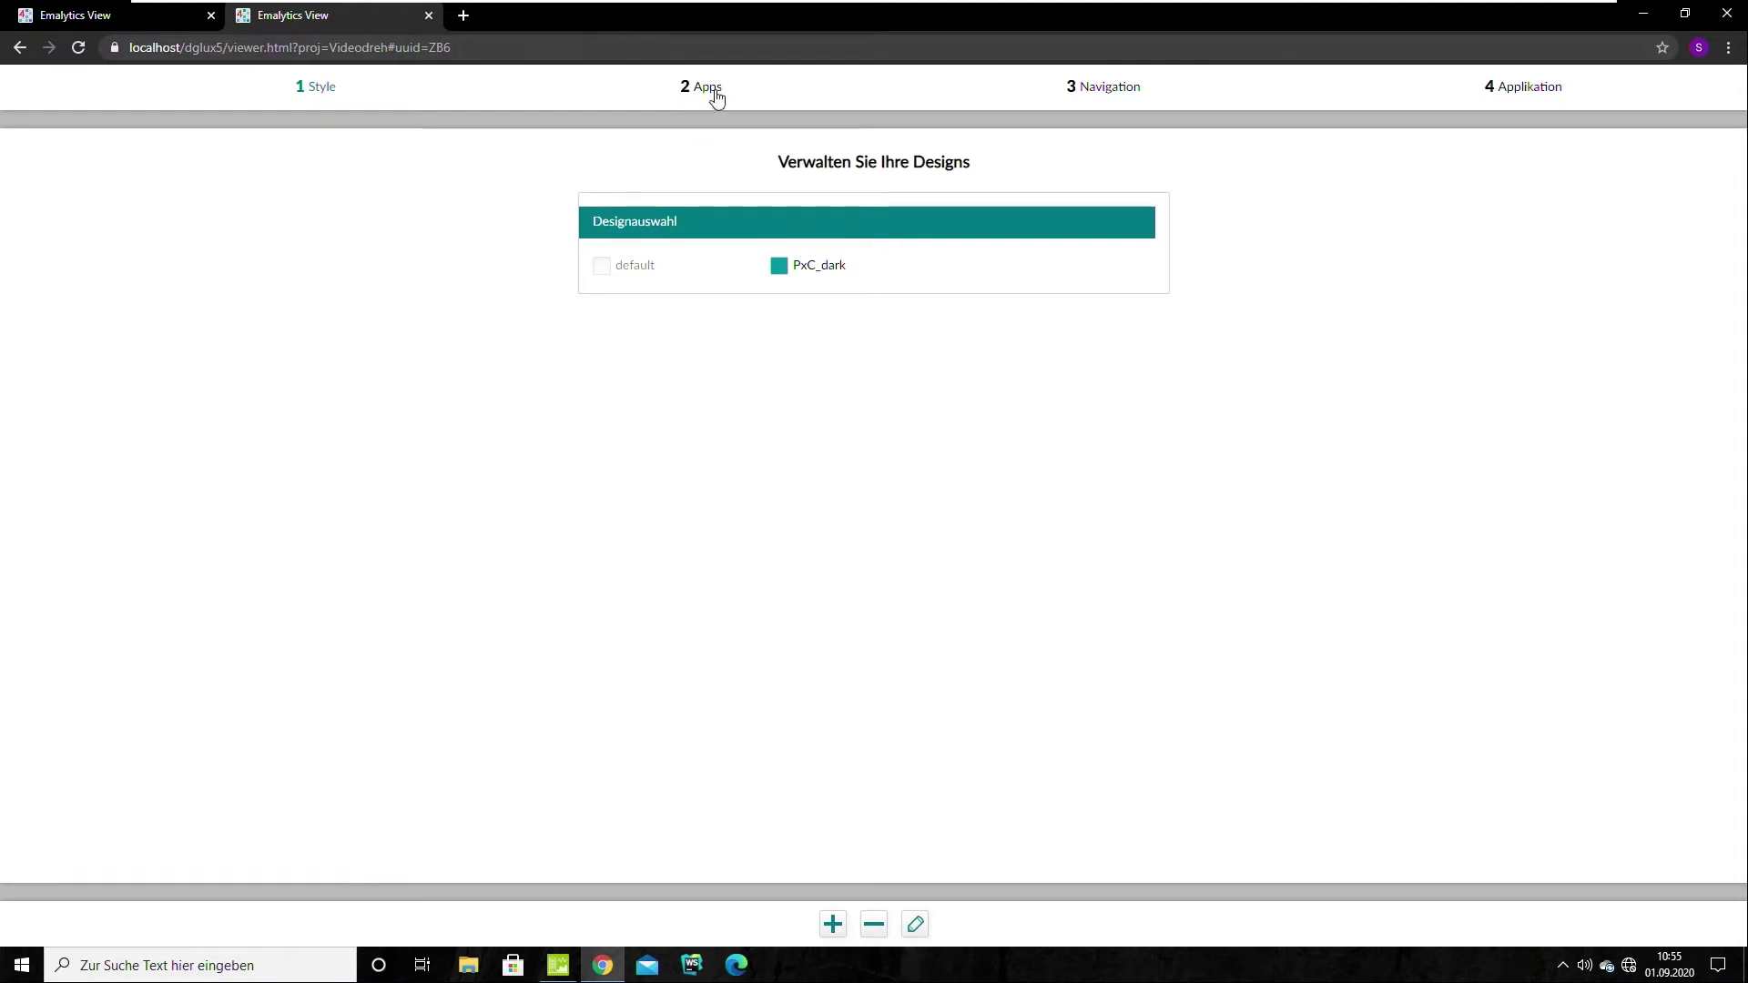
pyautogui.click(714, 95)
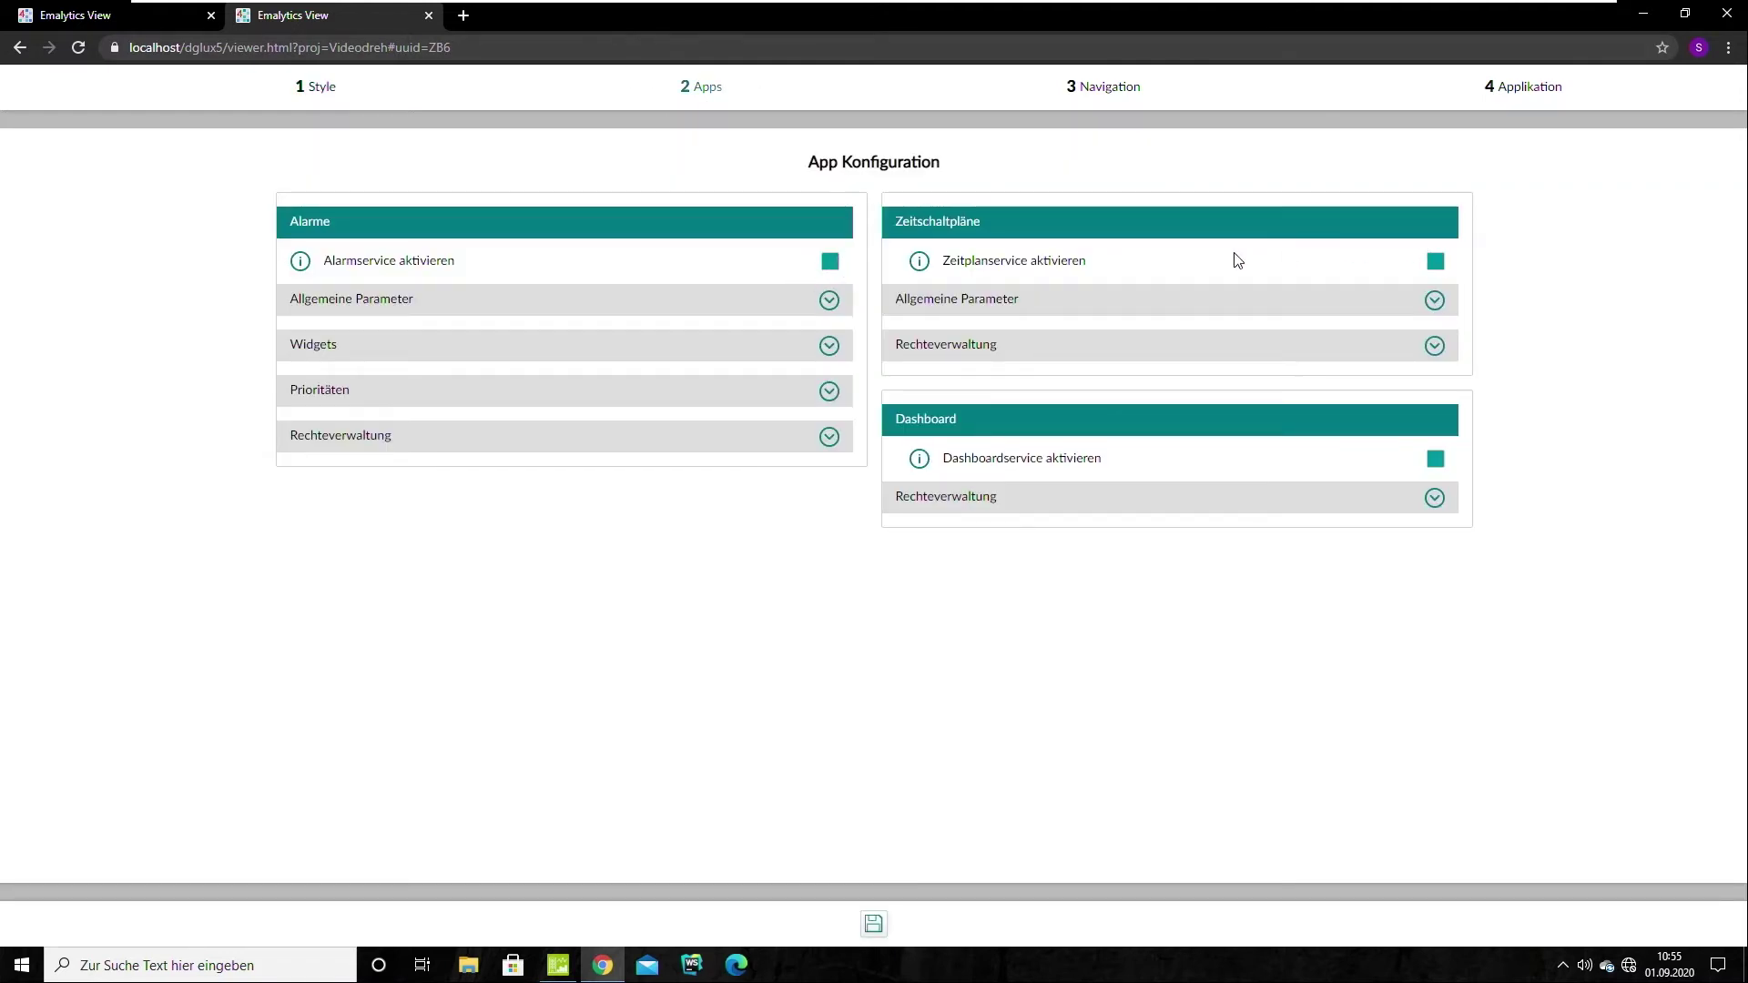
pyautogui.click(830, 262)
pyautogui.click(1438, 263)
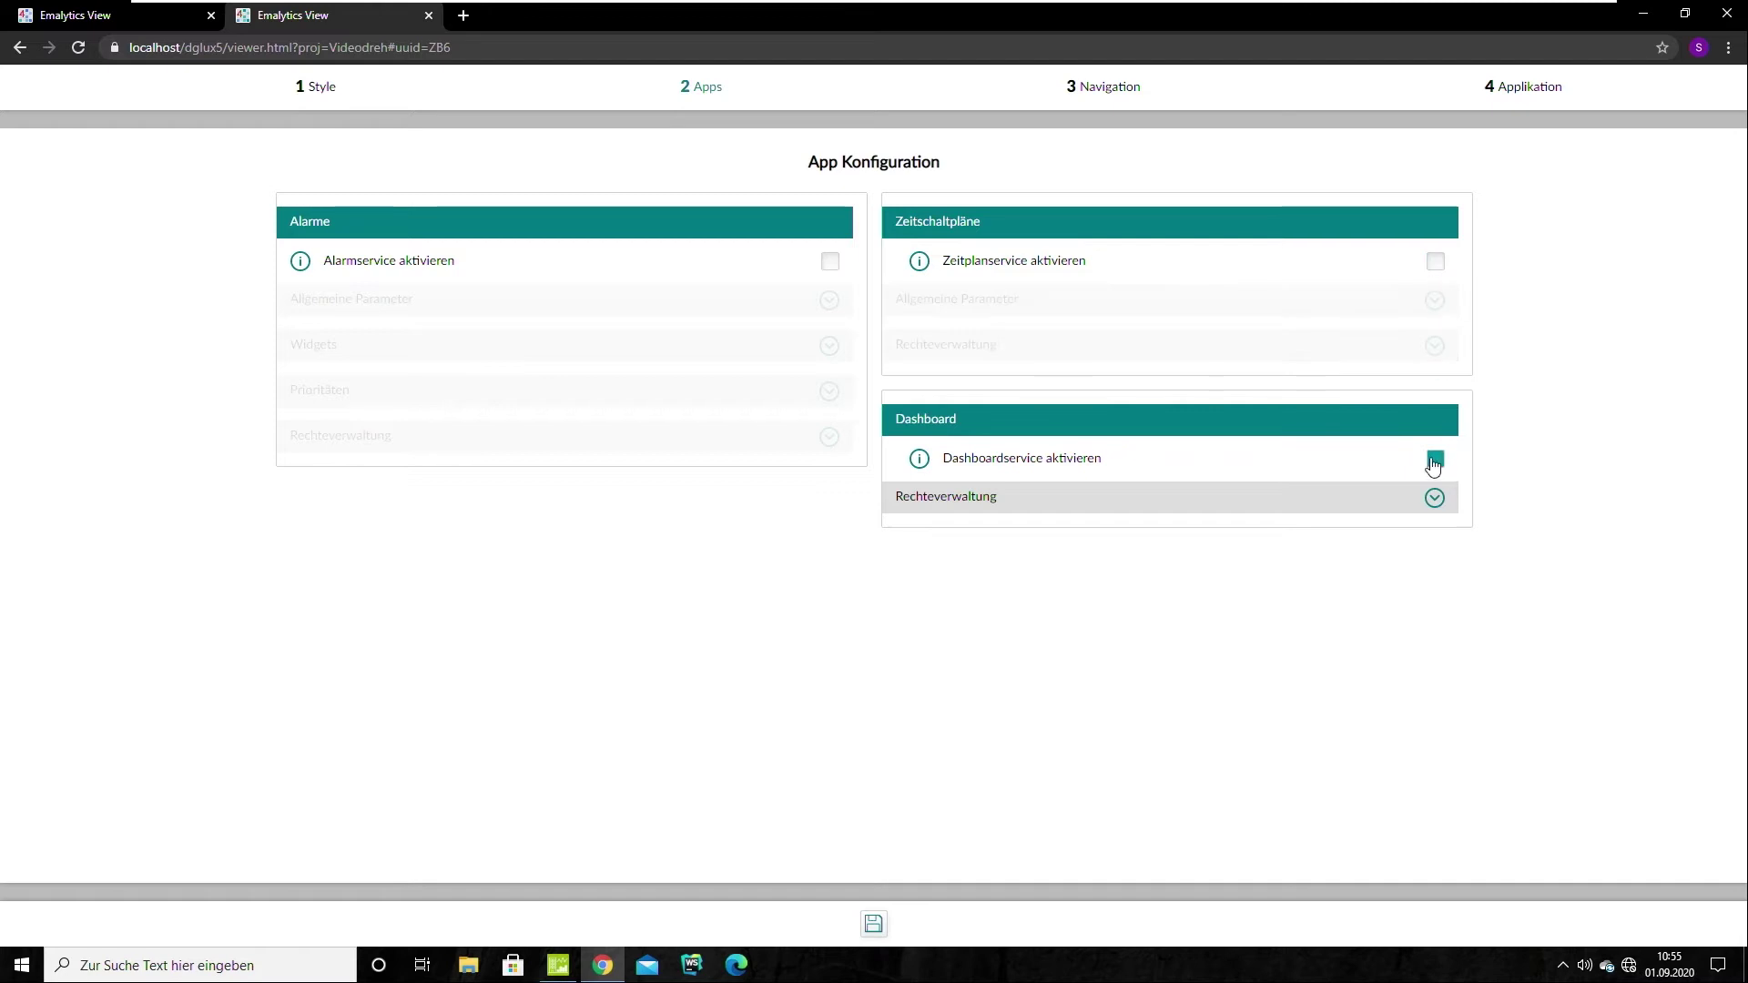
pyautogui.click(1435, 460)
pyautogui.click(875, 931)
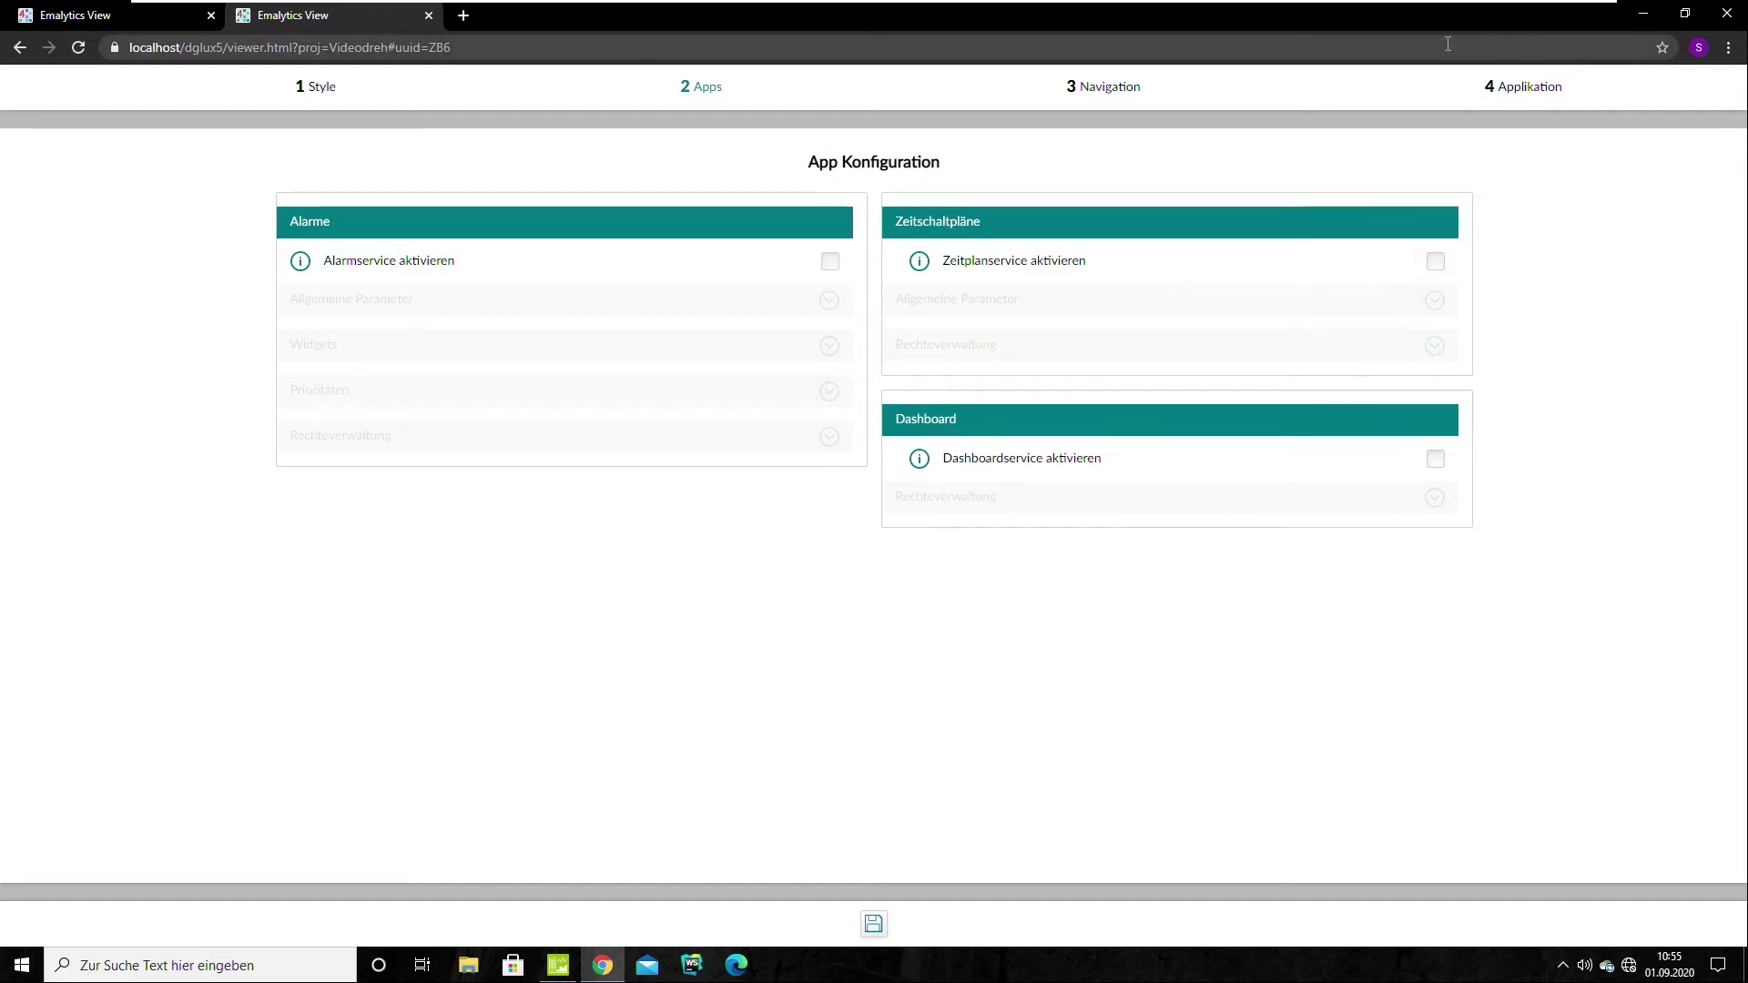
pyautogui.click(1530, 88)
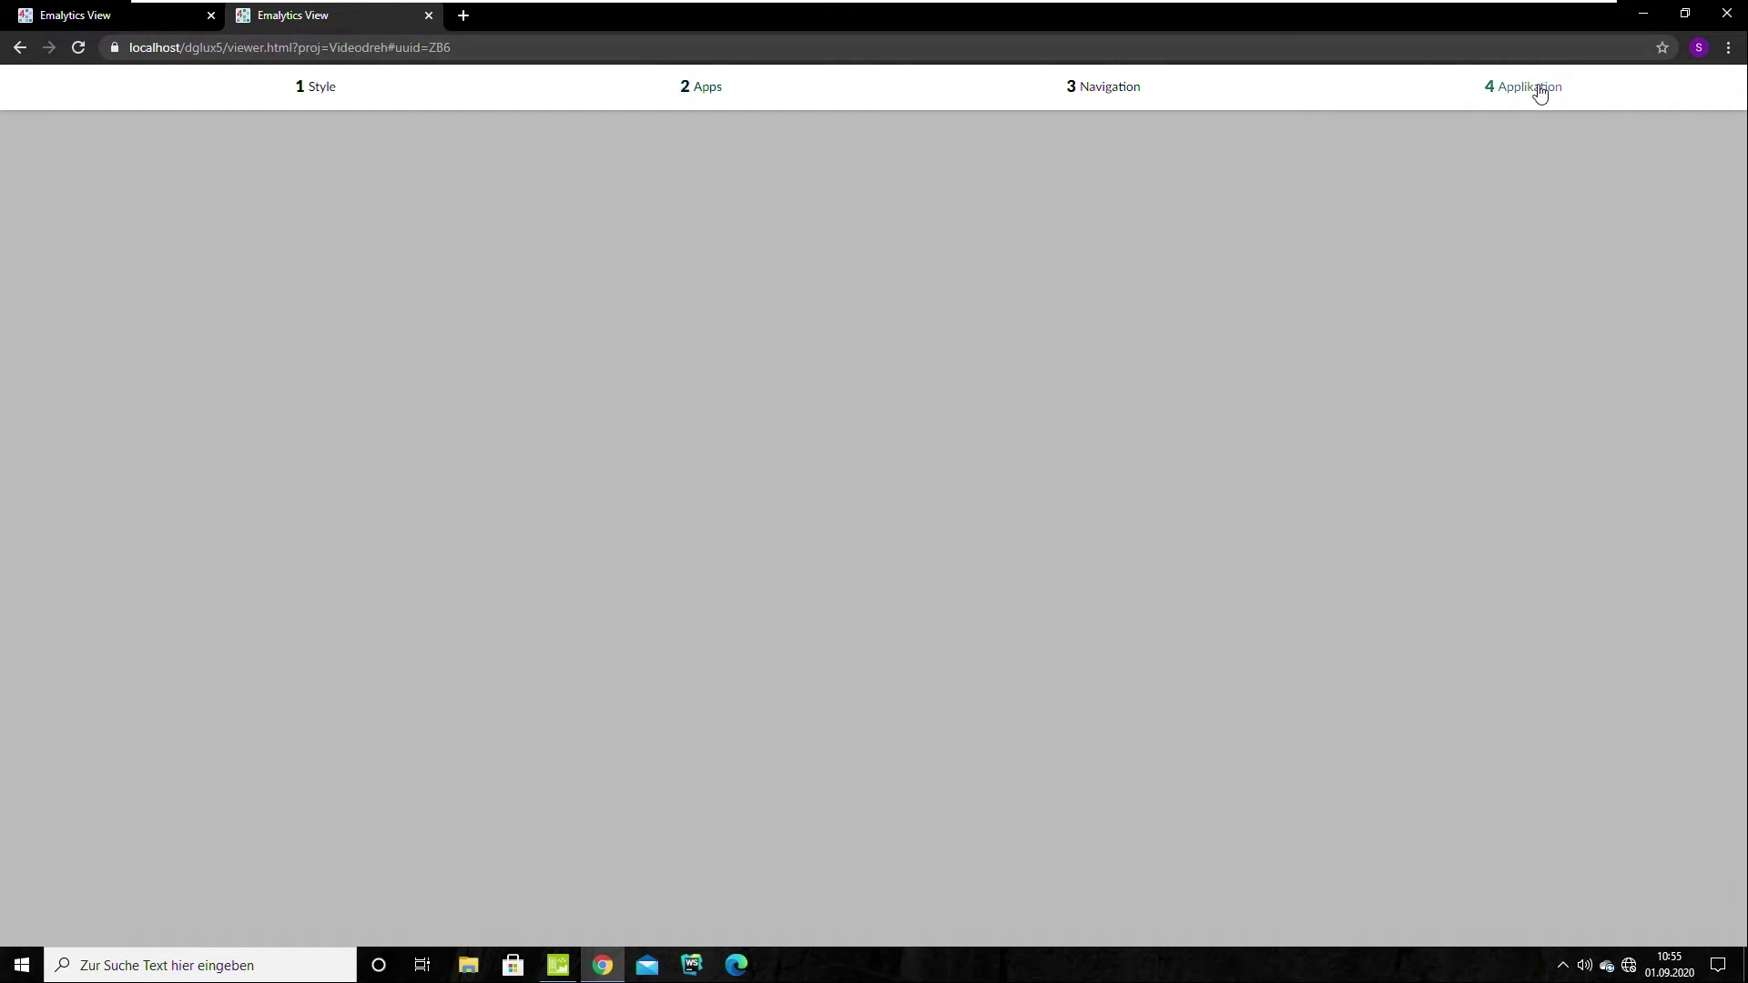
pyautogui.click(1063, 273)
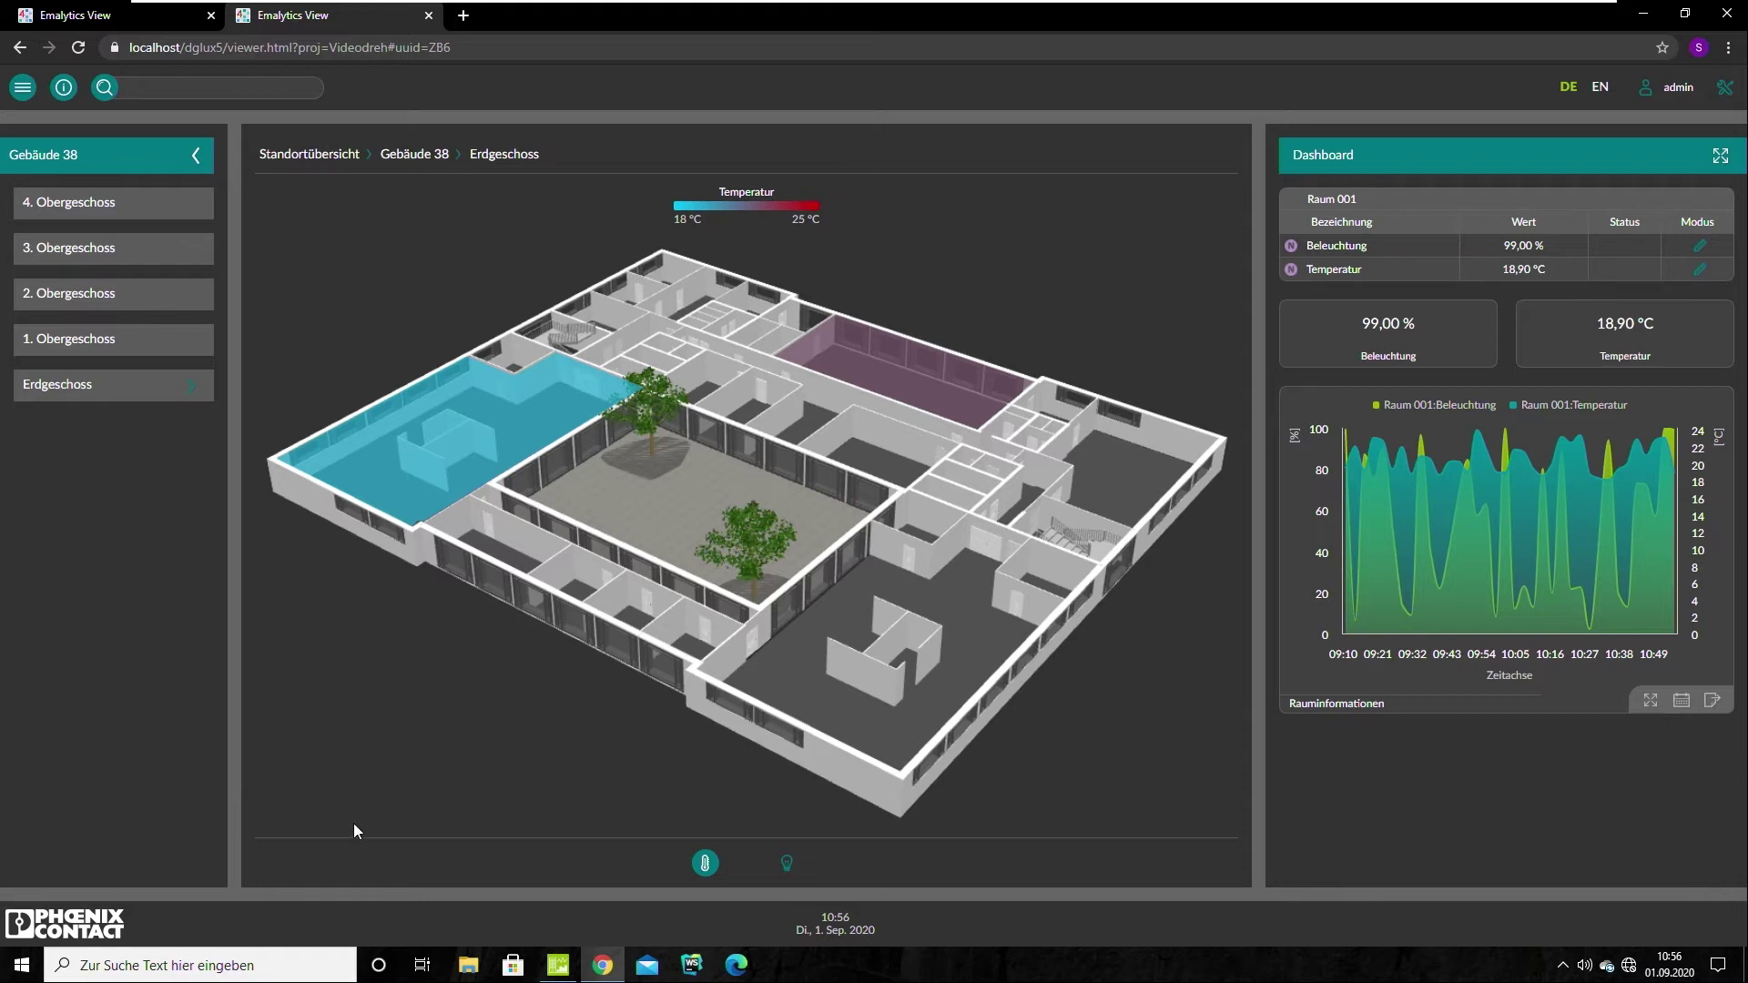
# Enable the alarm, schedule and dashboard services in the app configuration and save it
pyautogui.click(1725, 87)
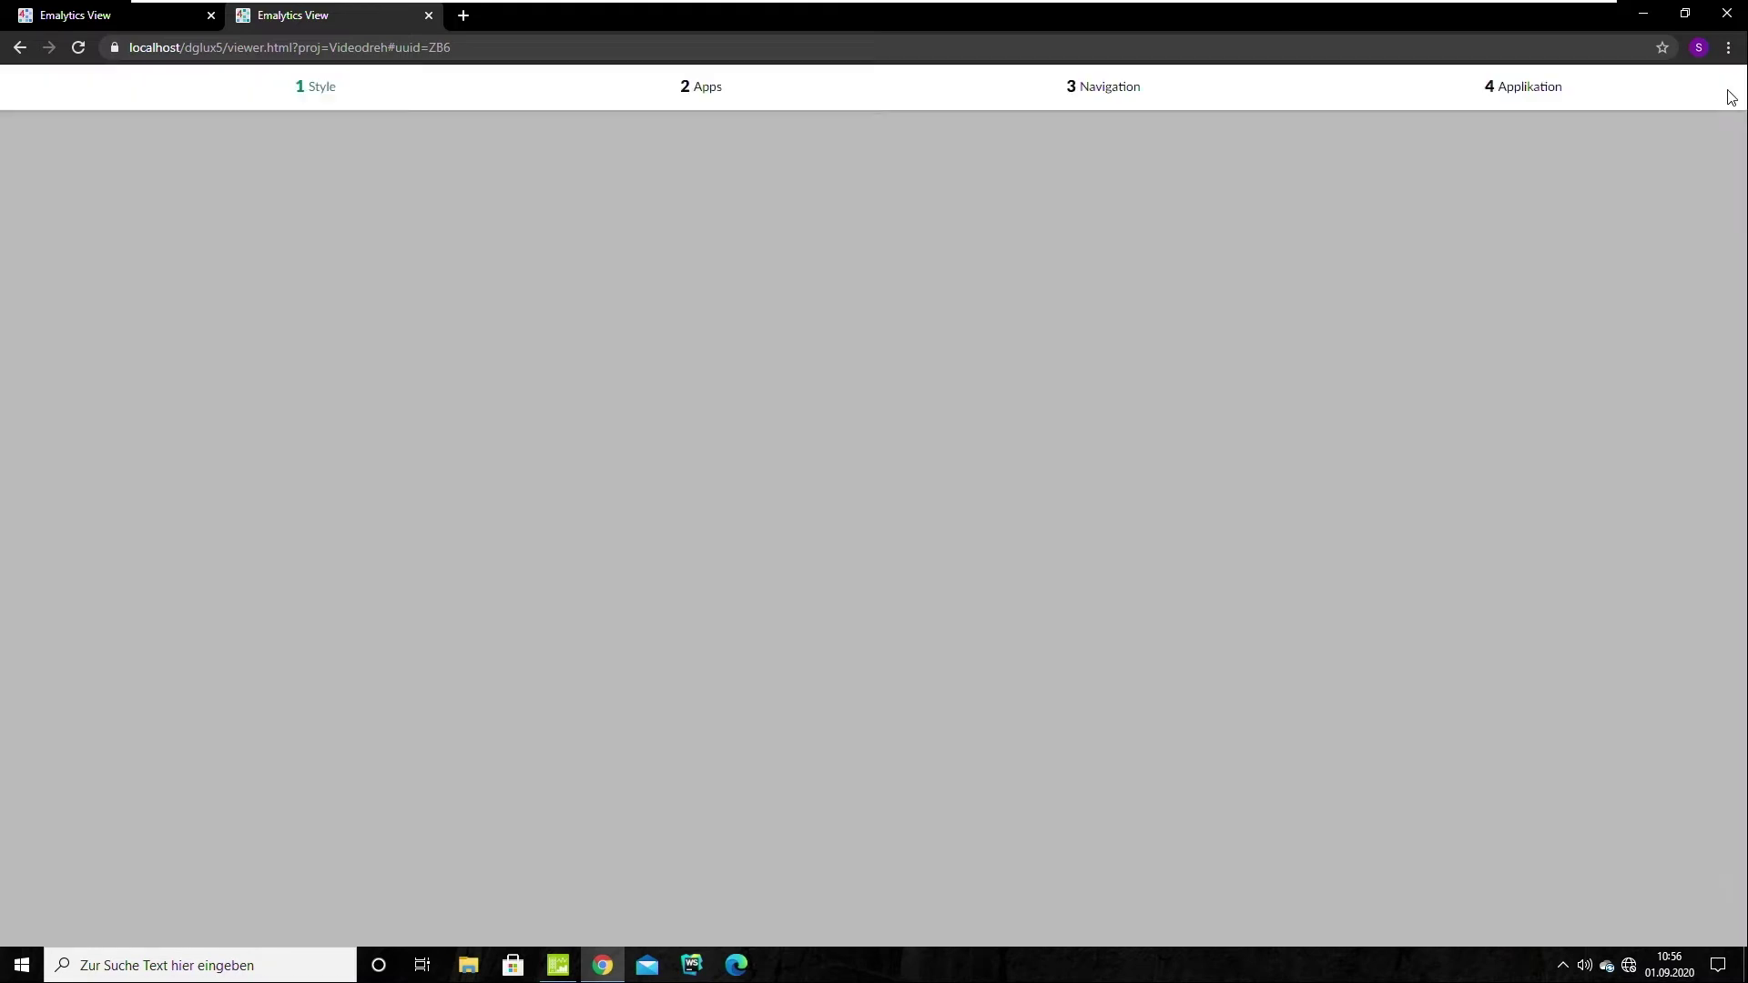
pyautogui.click(713, 98)
pyautogui.click(829, 261)
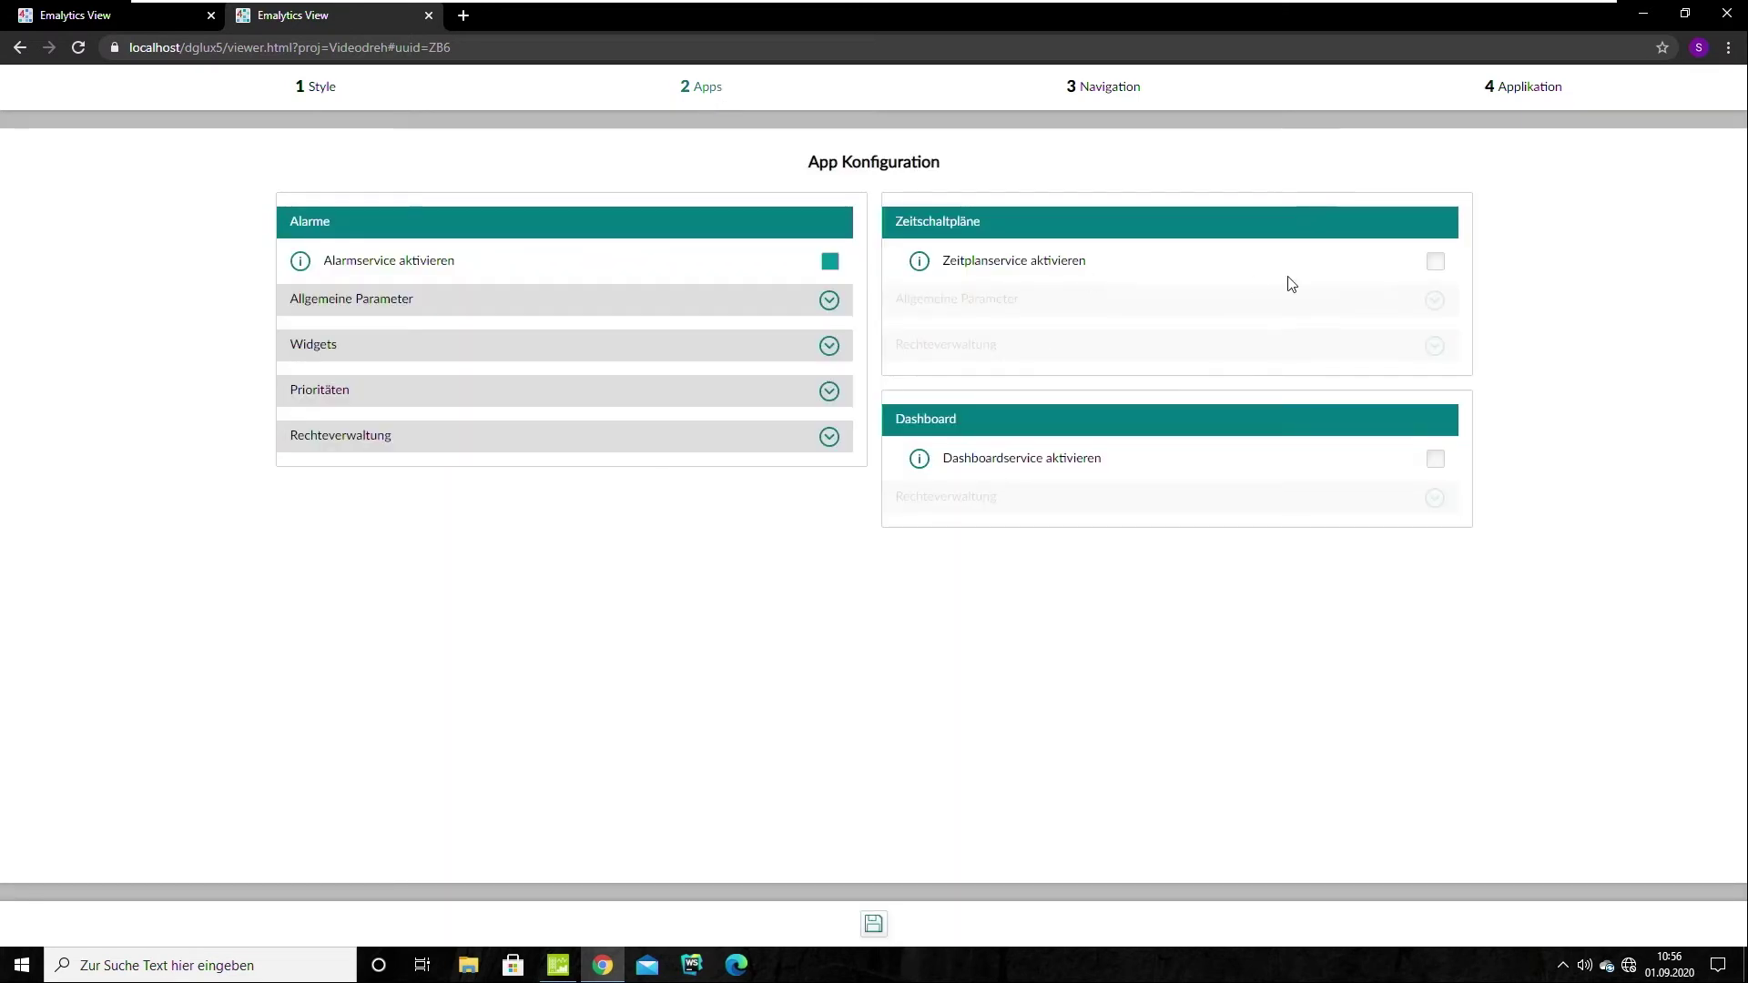
pyautogui.click(1436, 262)
pyautogui.click(1434, 464)
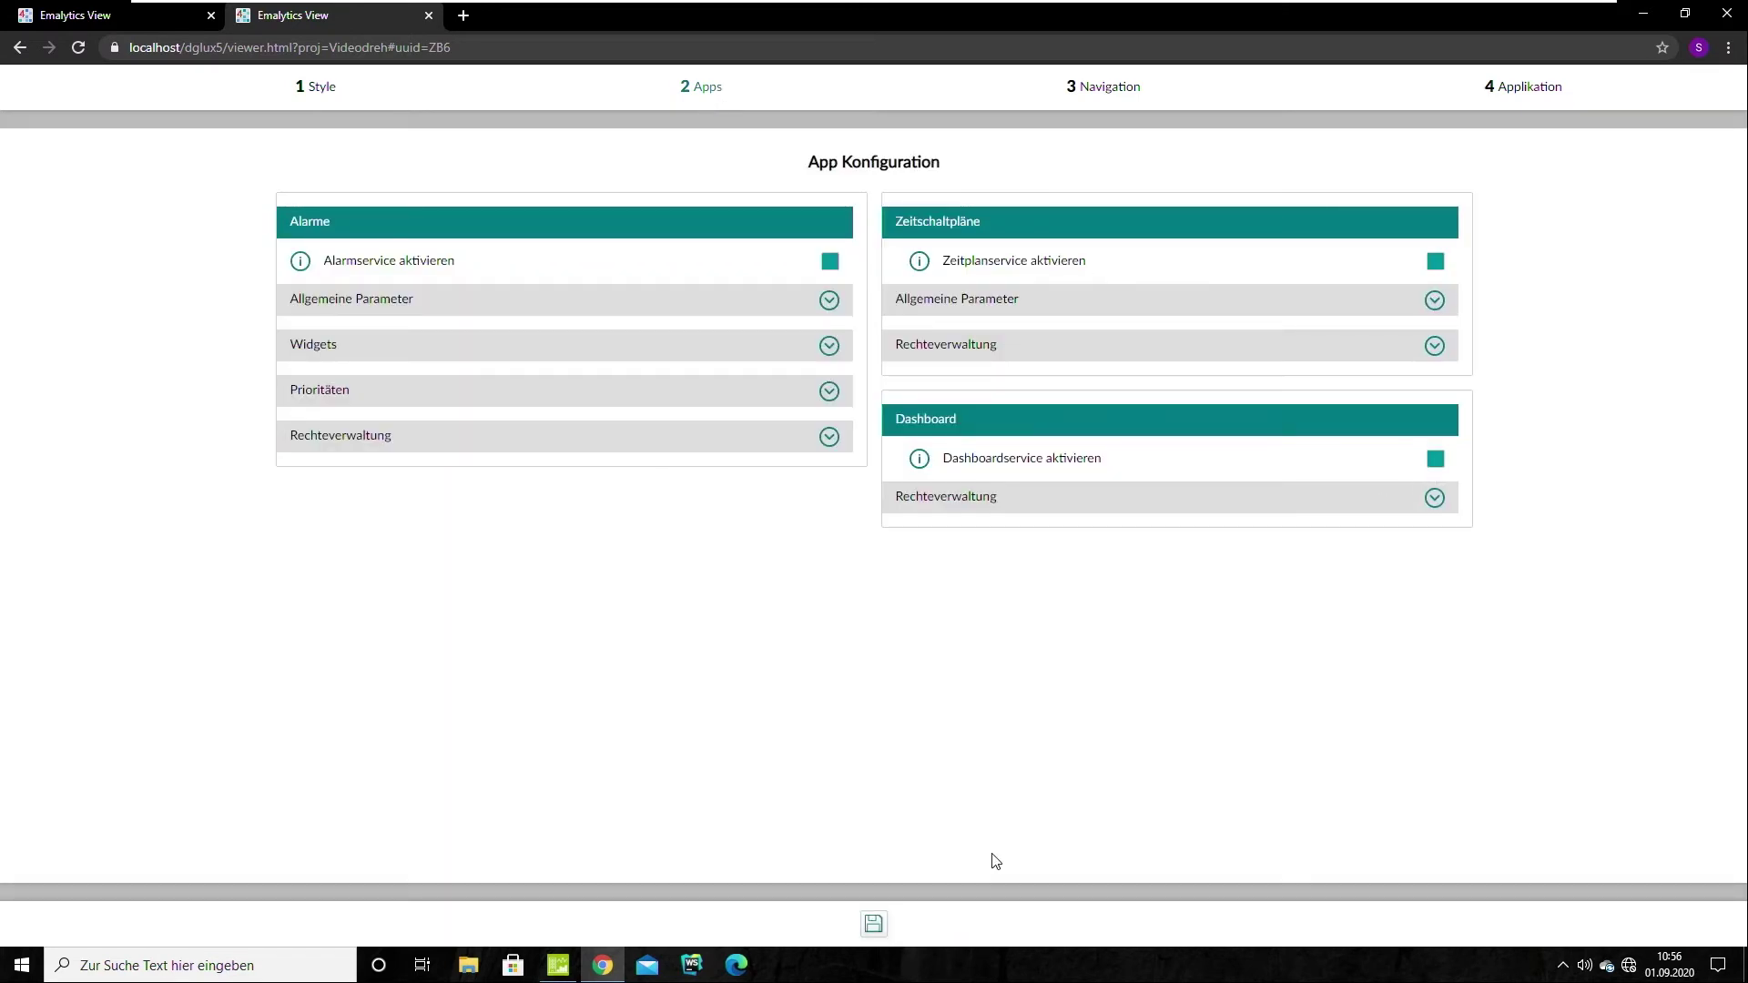
pyautogui.click(873, 925)
# Examine the navigation tree under Standortübersicht, including the floors of Gebäude 38 and the subpages of Erdgeschoss
pyautogui.click(1106, 94)
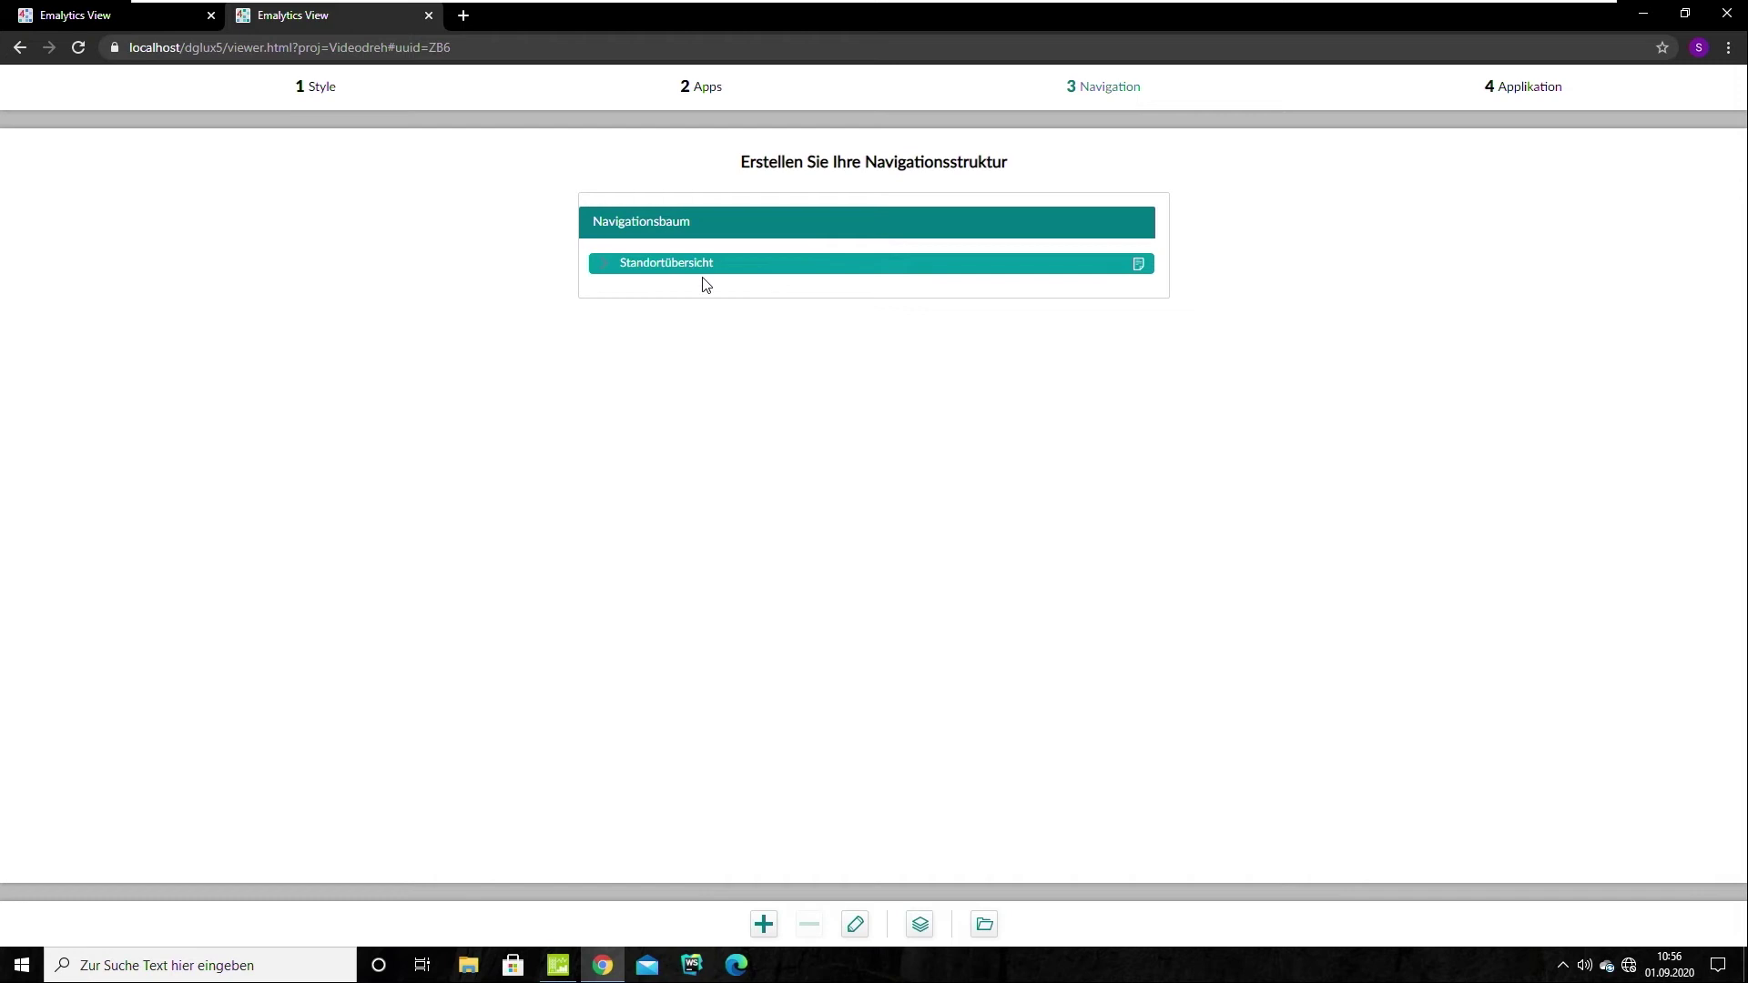
pyautogui.click(603, 272)
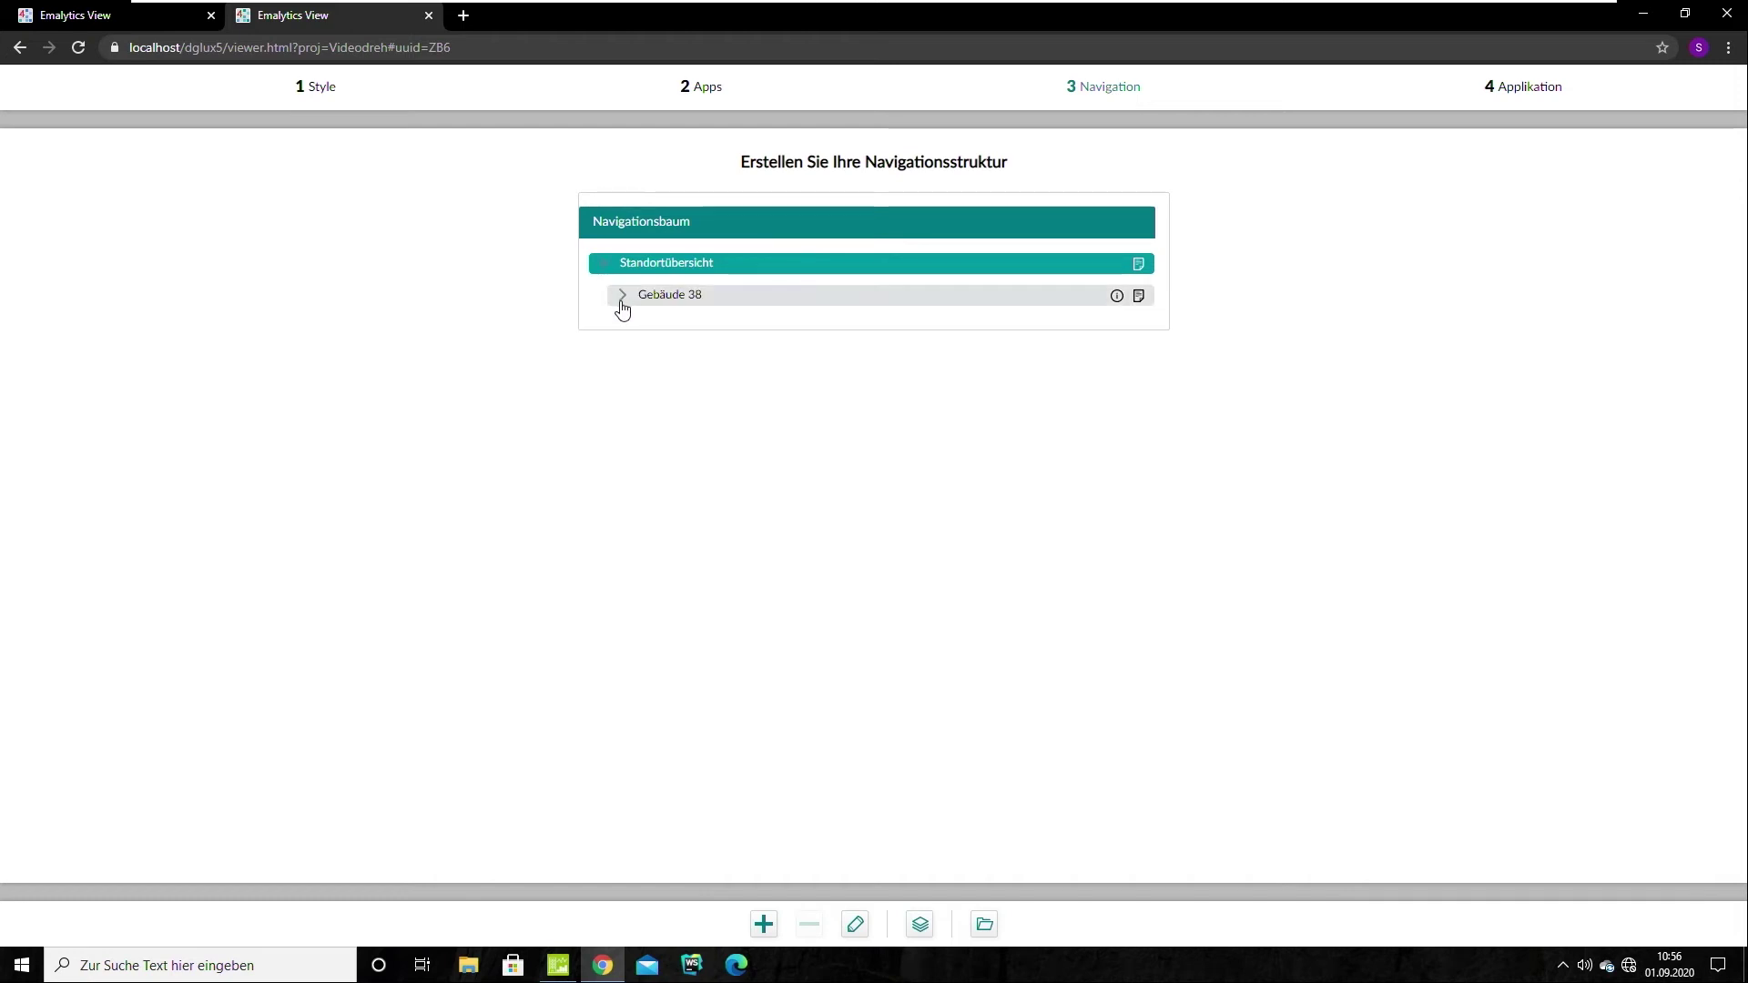
pyautogui.click(622, 297)
pyautogui.click(640, 454)
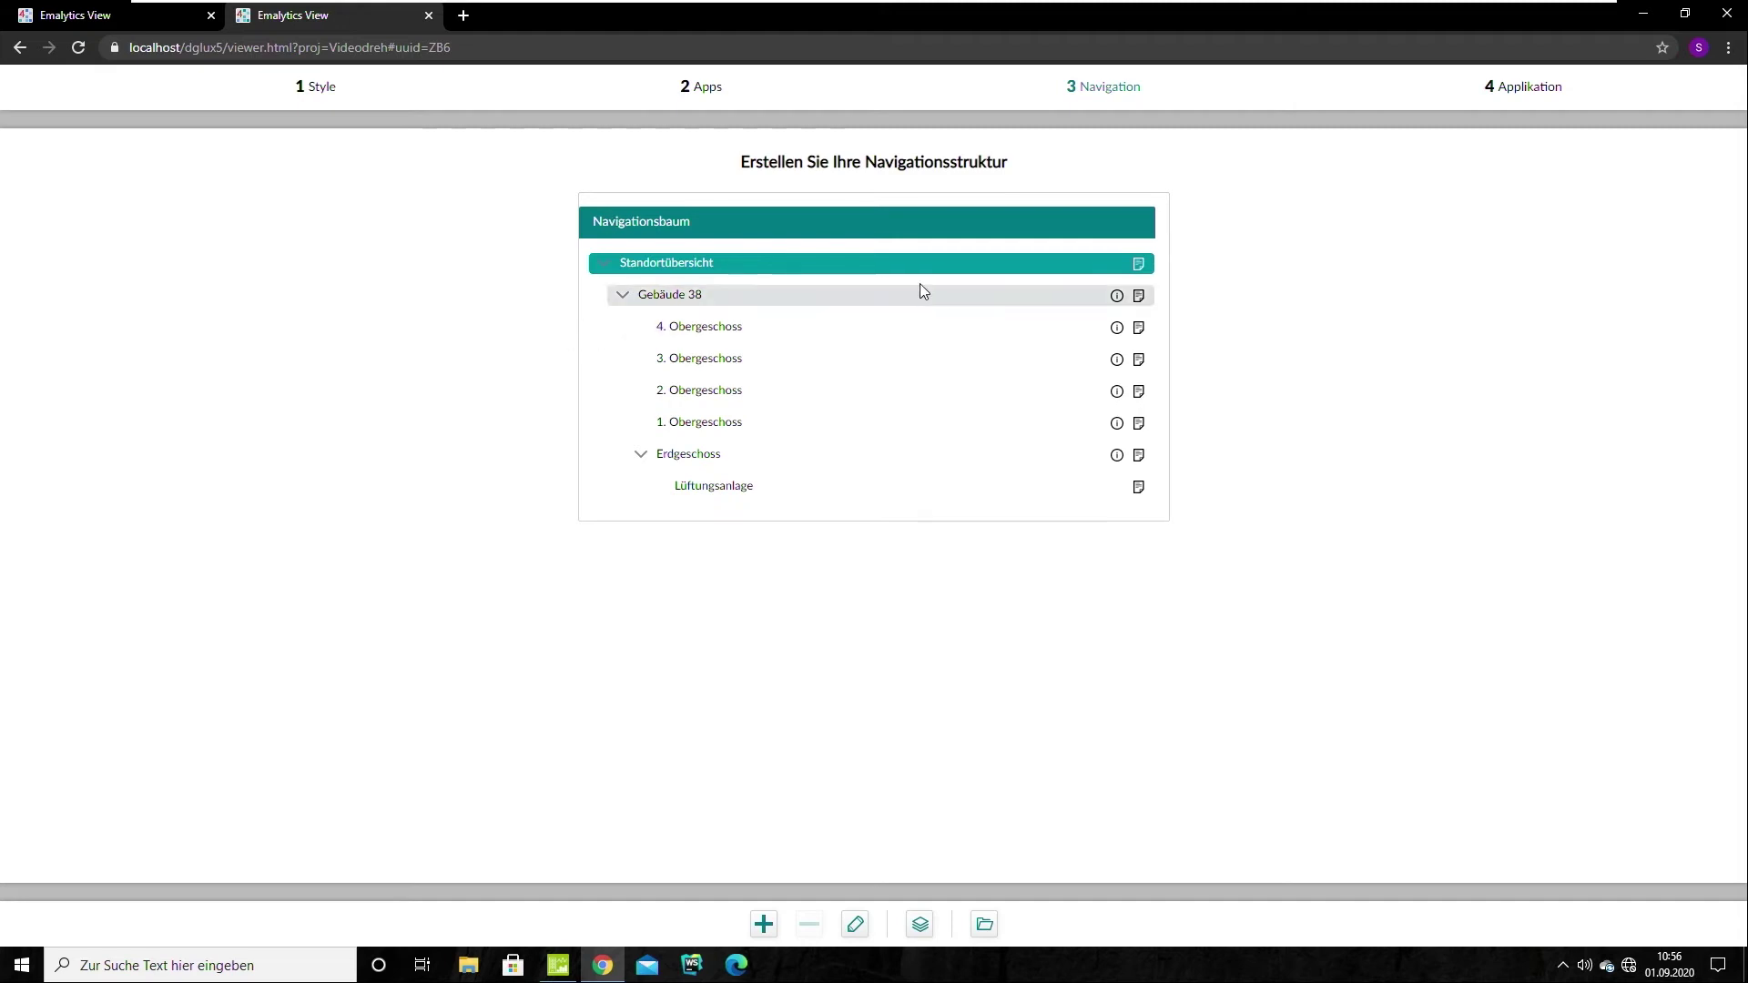
pyautogui.click(623, 297)
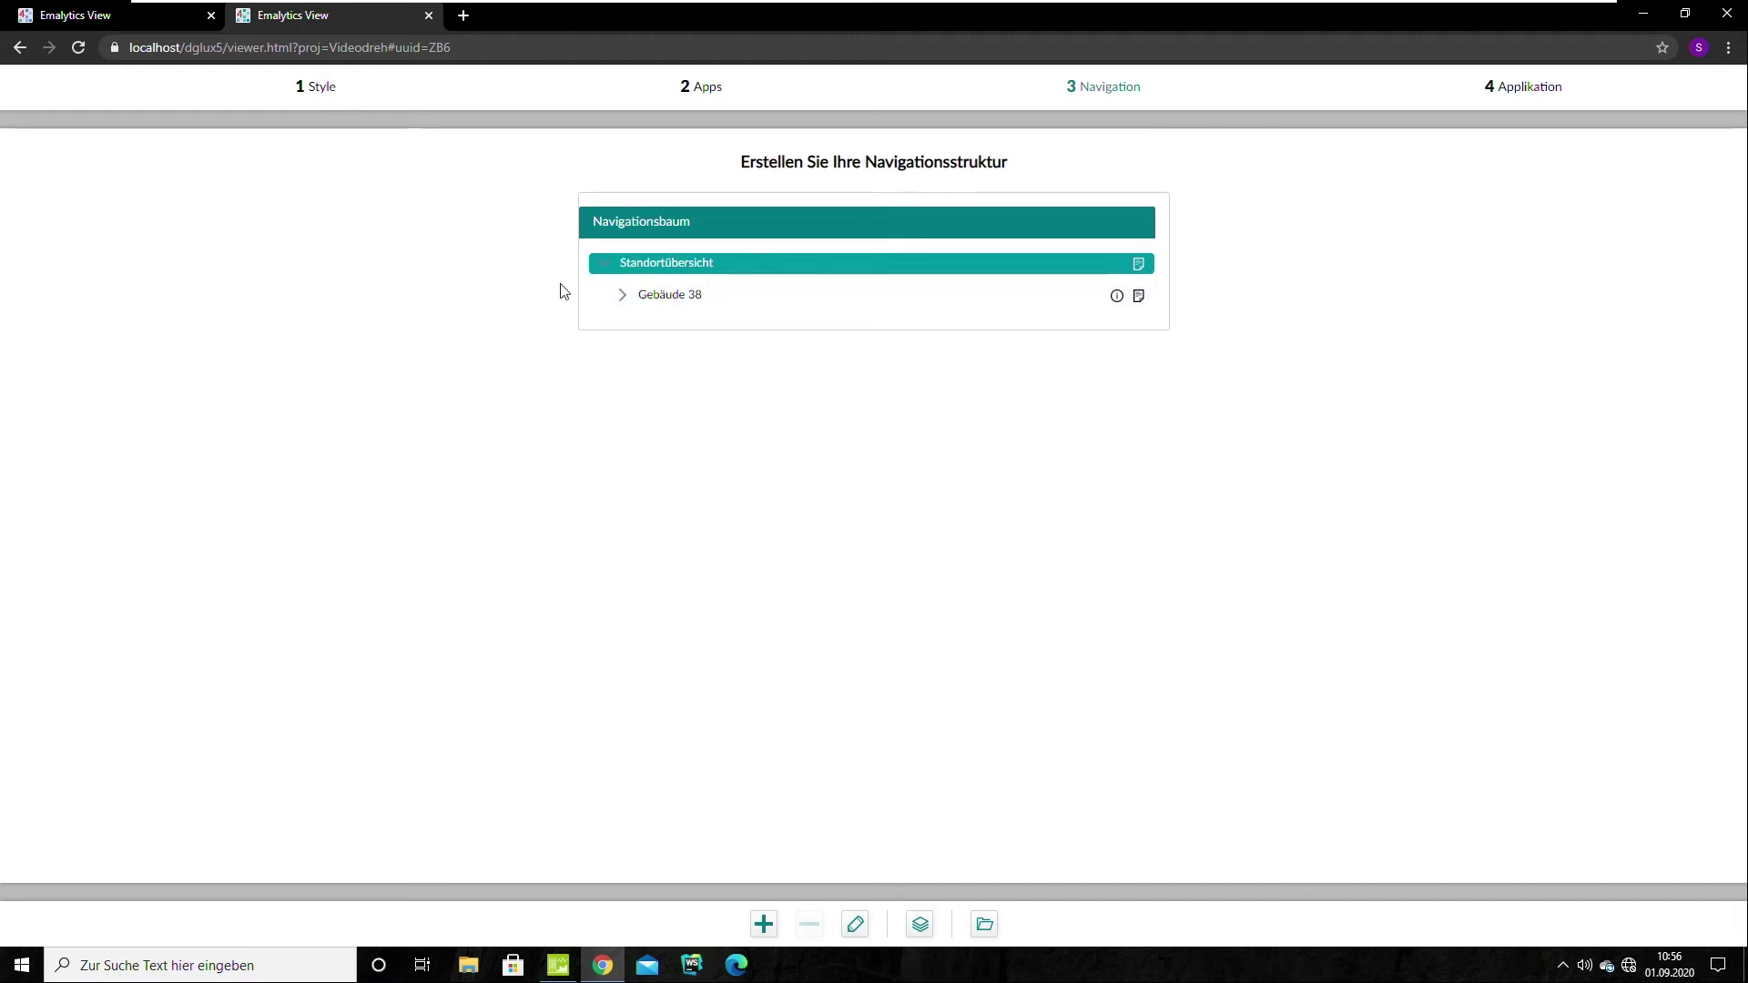
# Create a page named "Gebäude 14" under Standortübersicht with the template set to Keine and save it
pyautogui.click(763, 926)
pyautogui.click(616, 325)
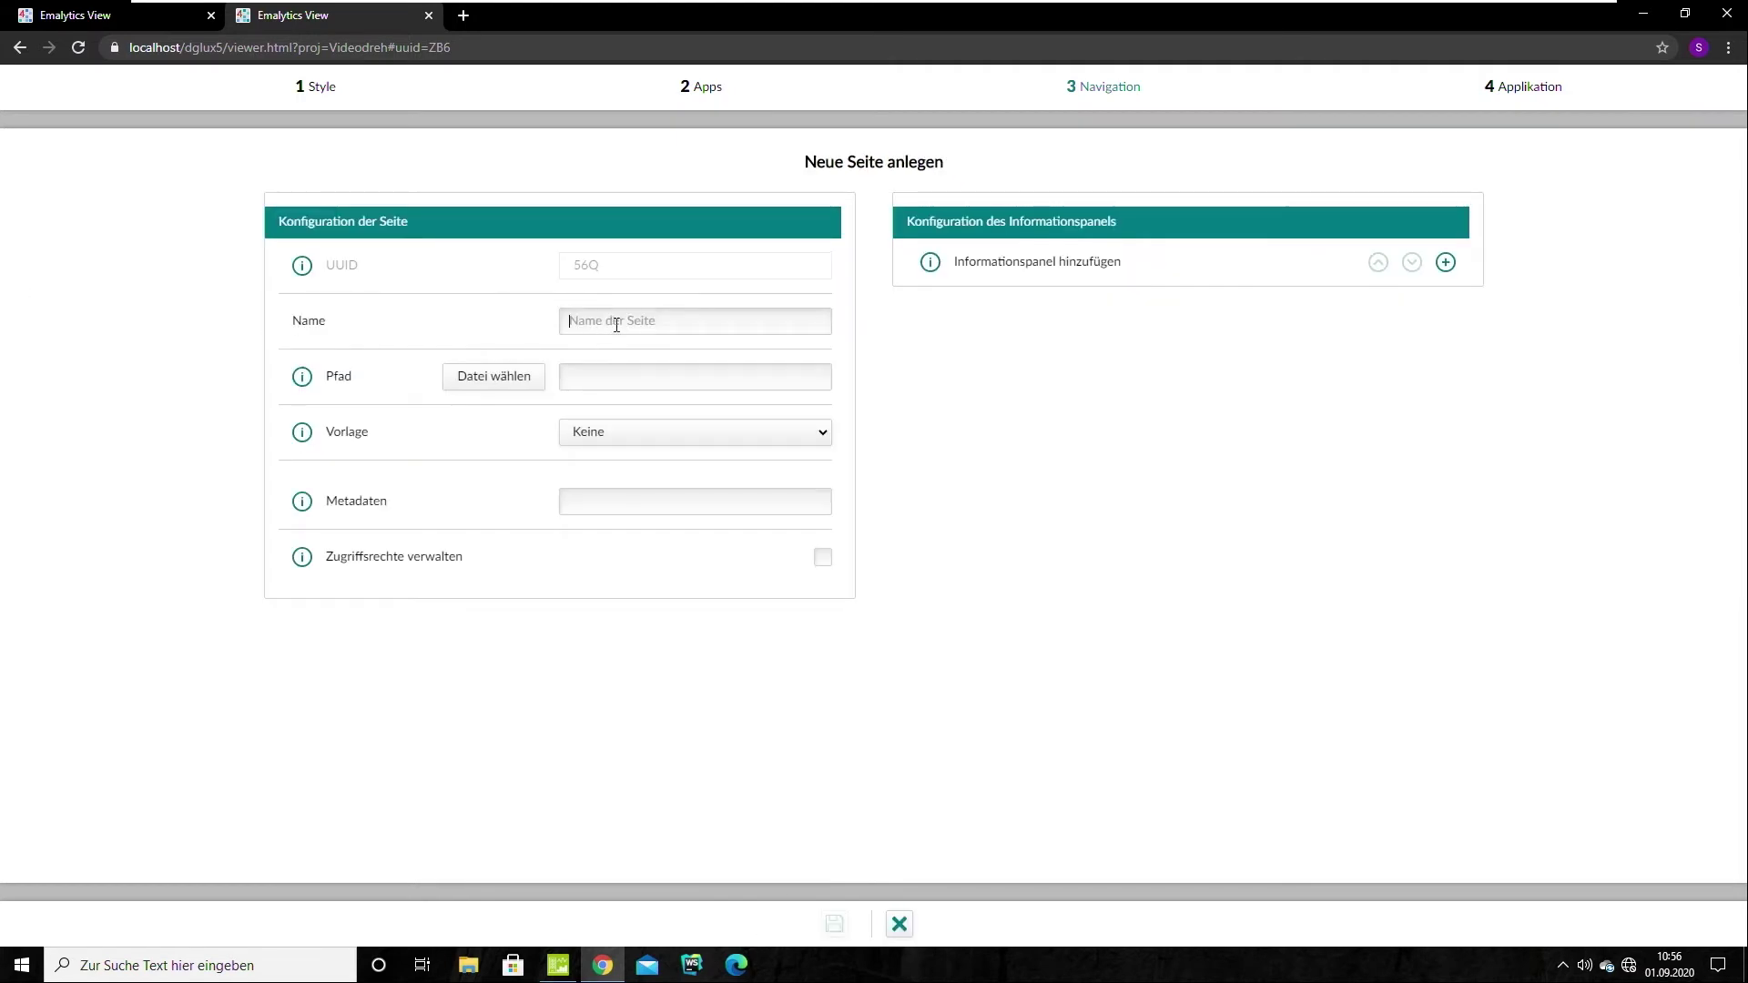
pyautogui.write('Gebäude 14')
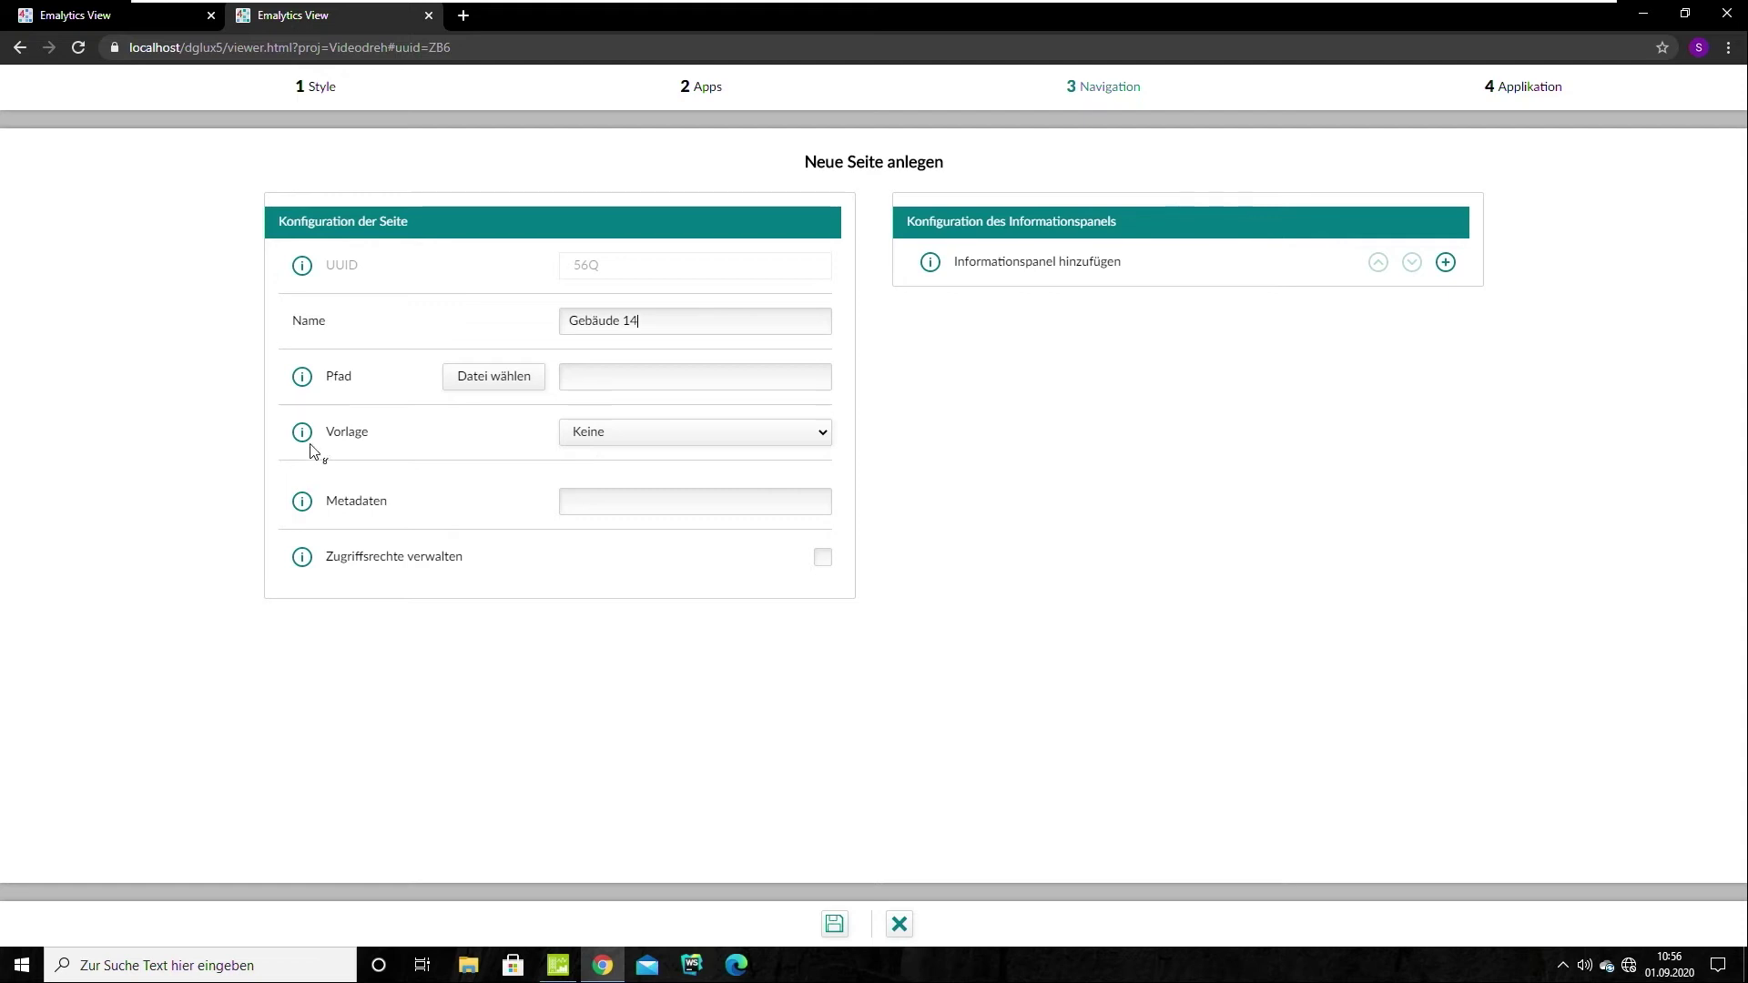
pyautogui.click(681, 443)
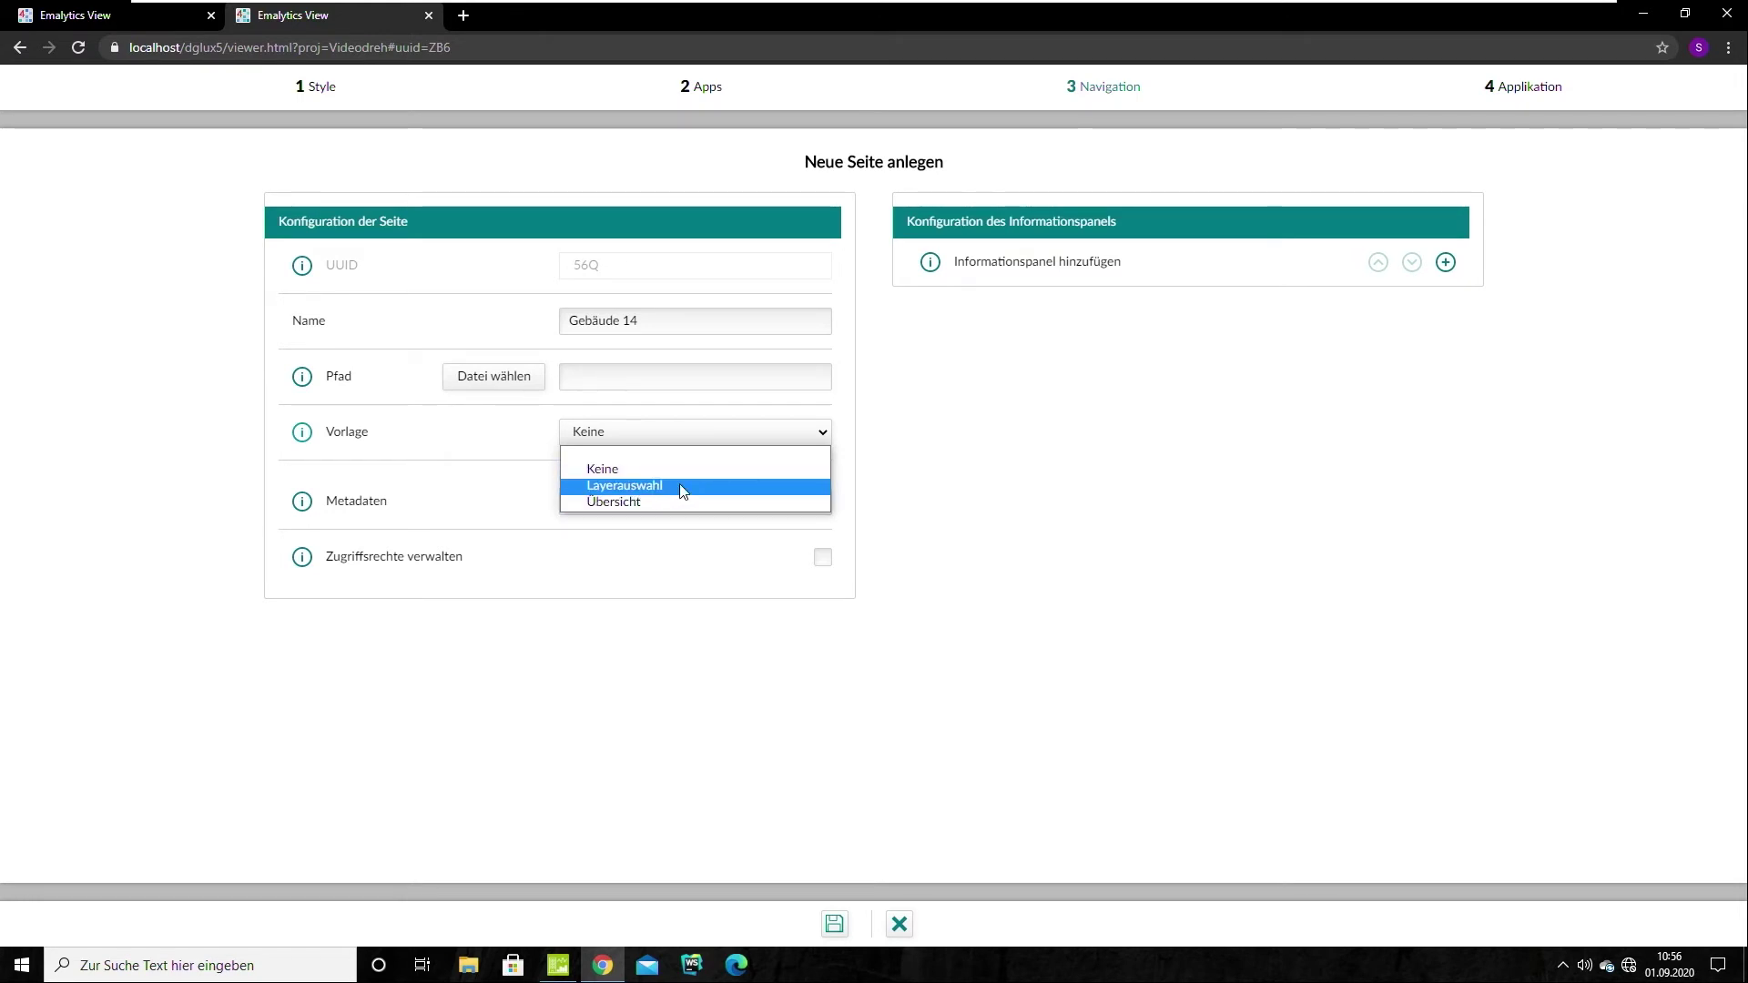
pyautogui.click(599, 471)
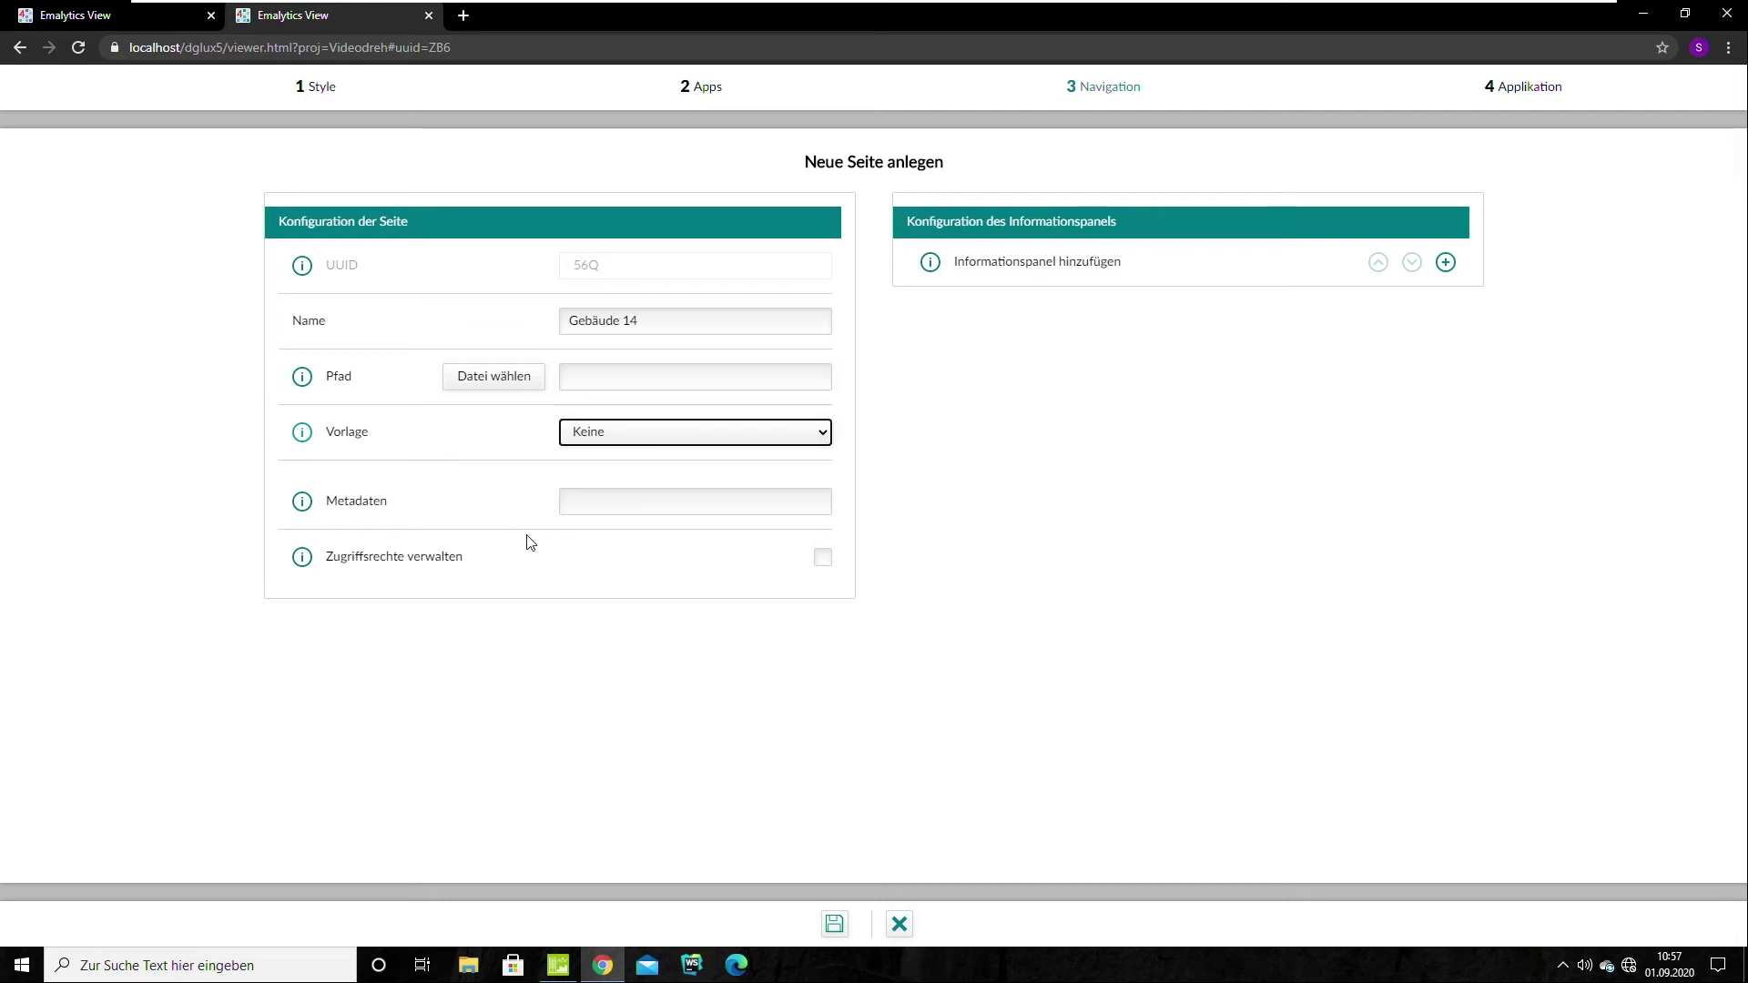
pyautogui.click(834, 924)
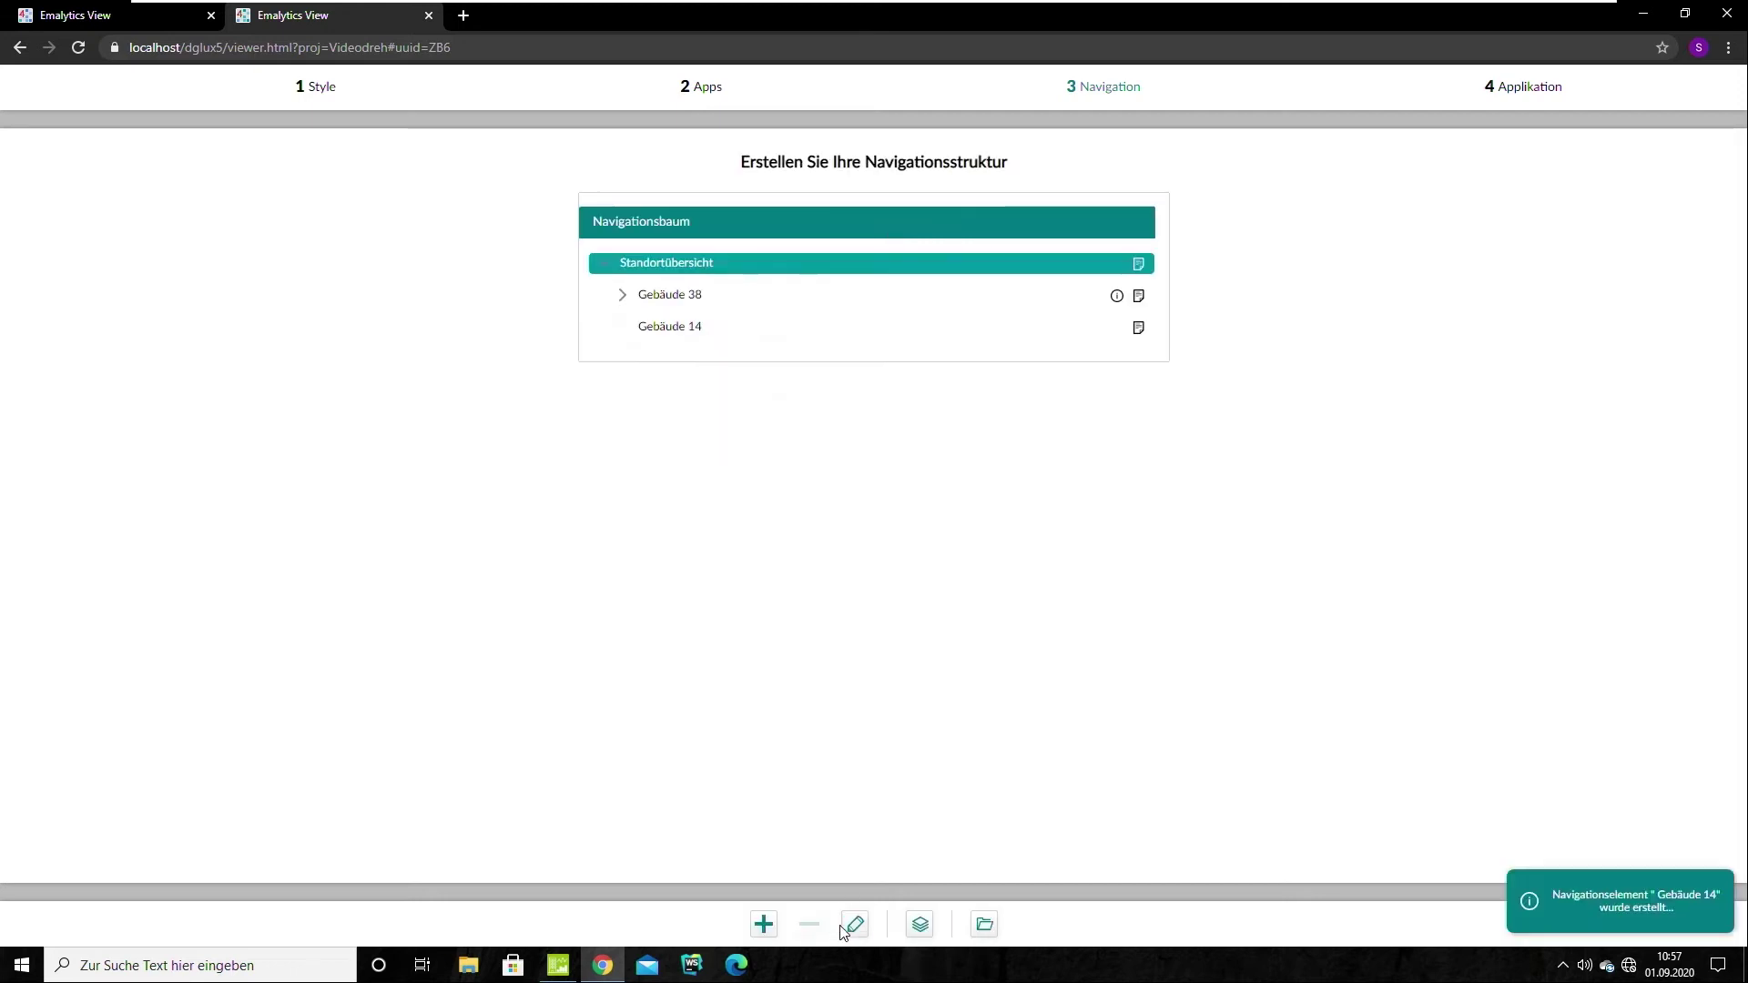
# Return to the application and open the Gebäude 14 page from the Standortübersicht navigation
pyautogui.click(1530, 87)
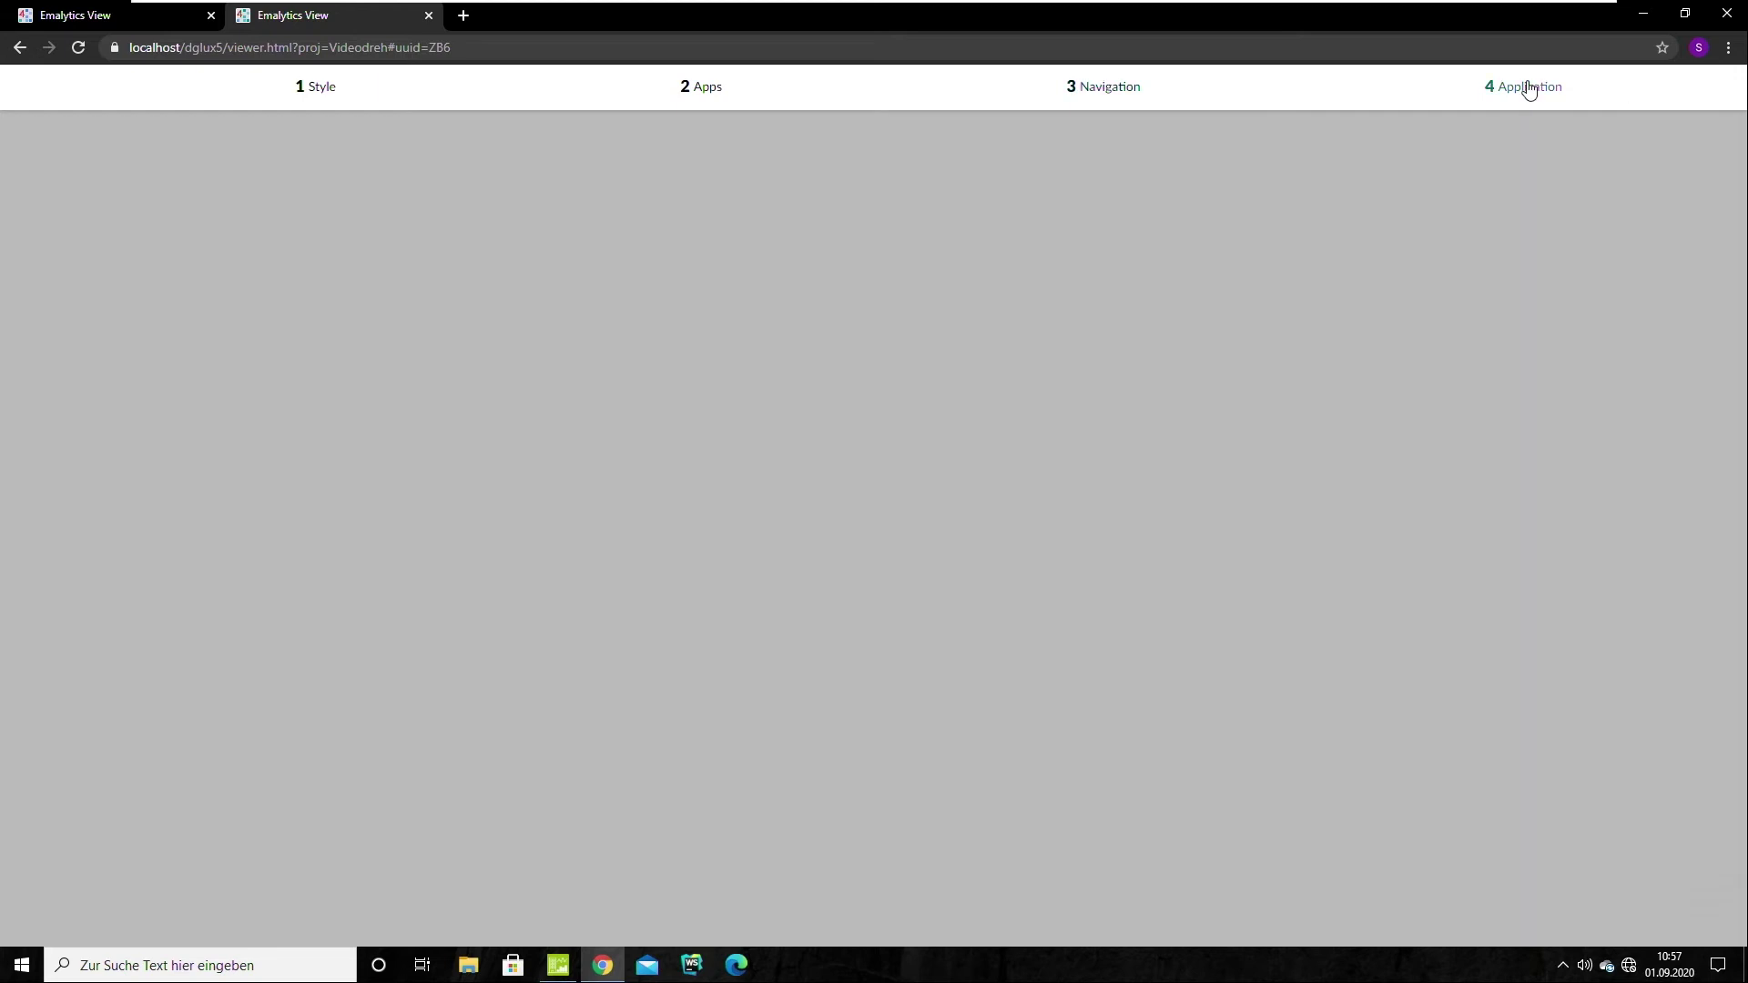
pyautogui.click(1079, 269)
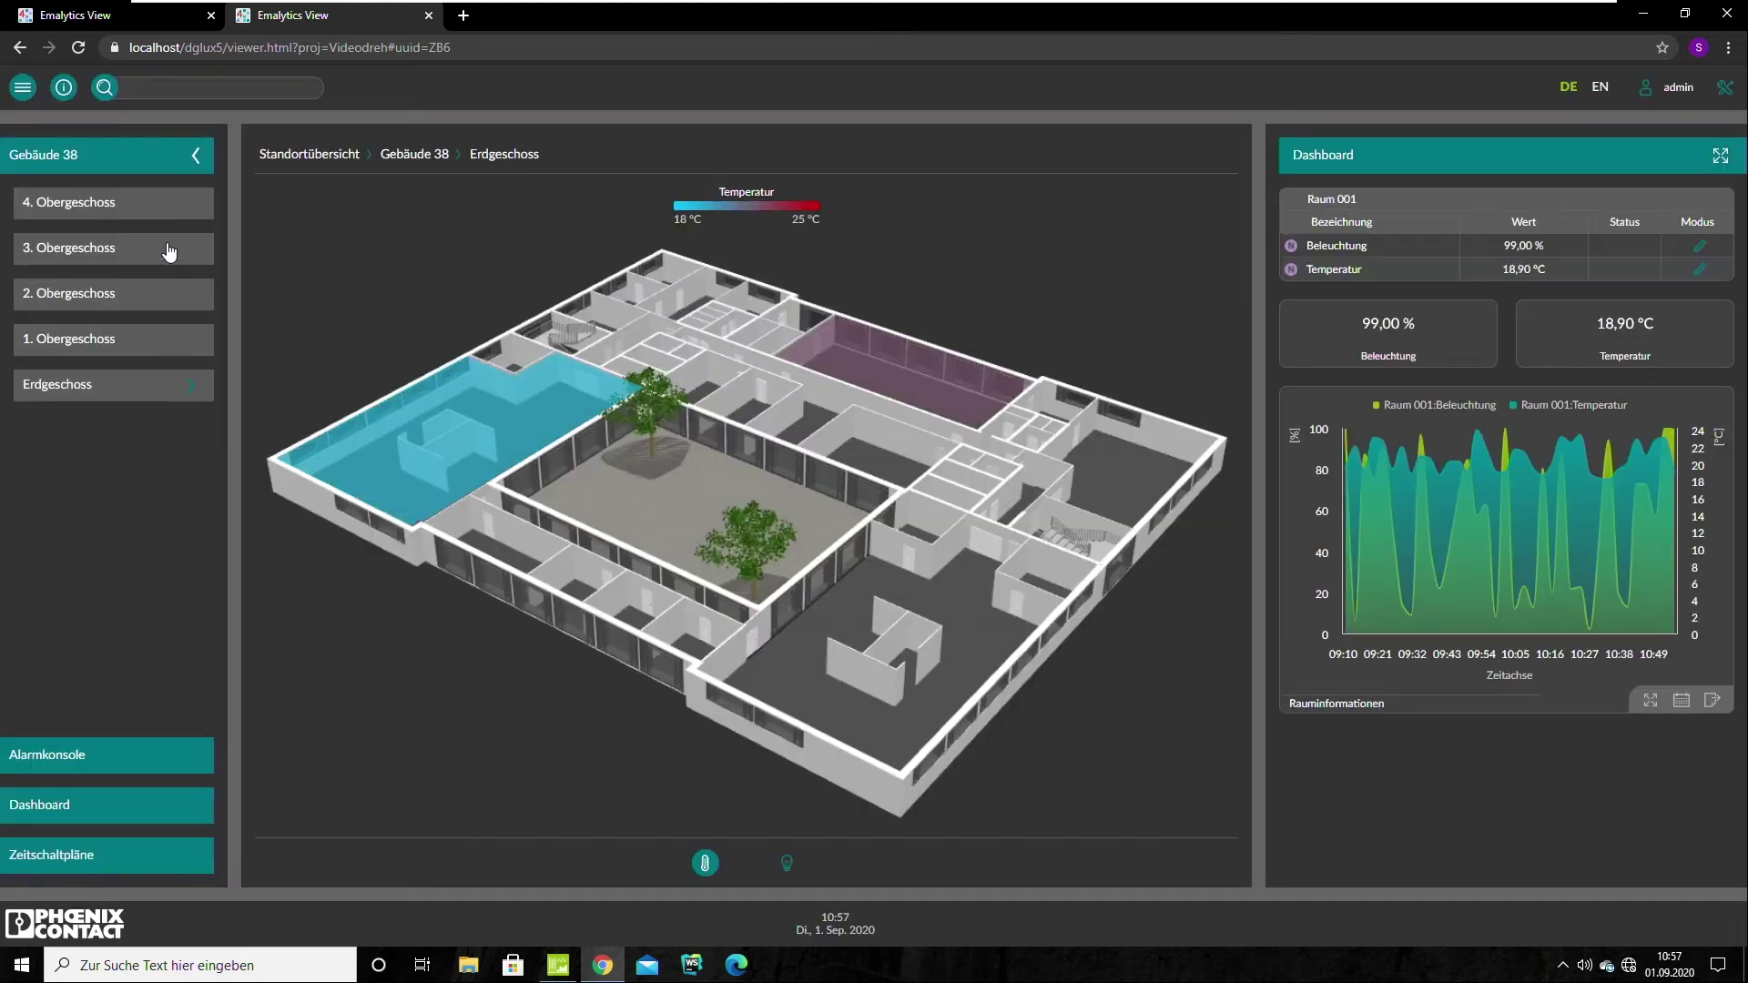
pyautogui.click(196, 156)
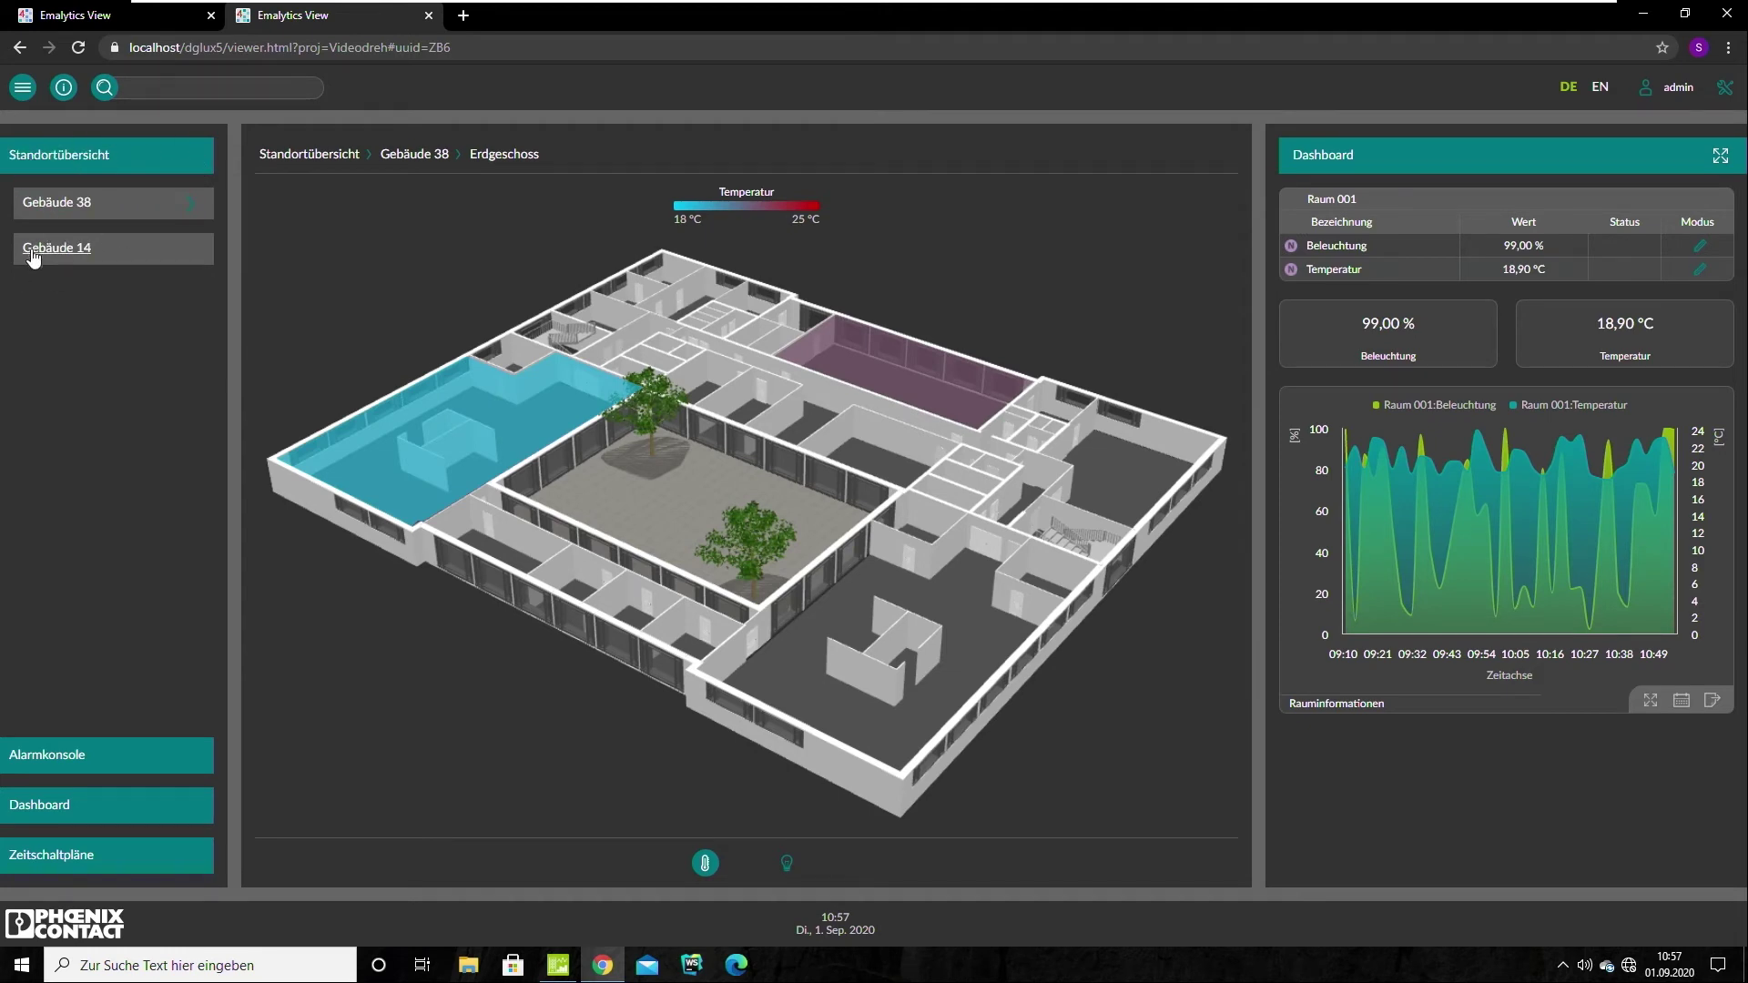
pyautogui.click(64, 259)
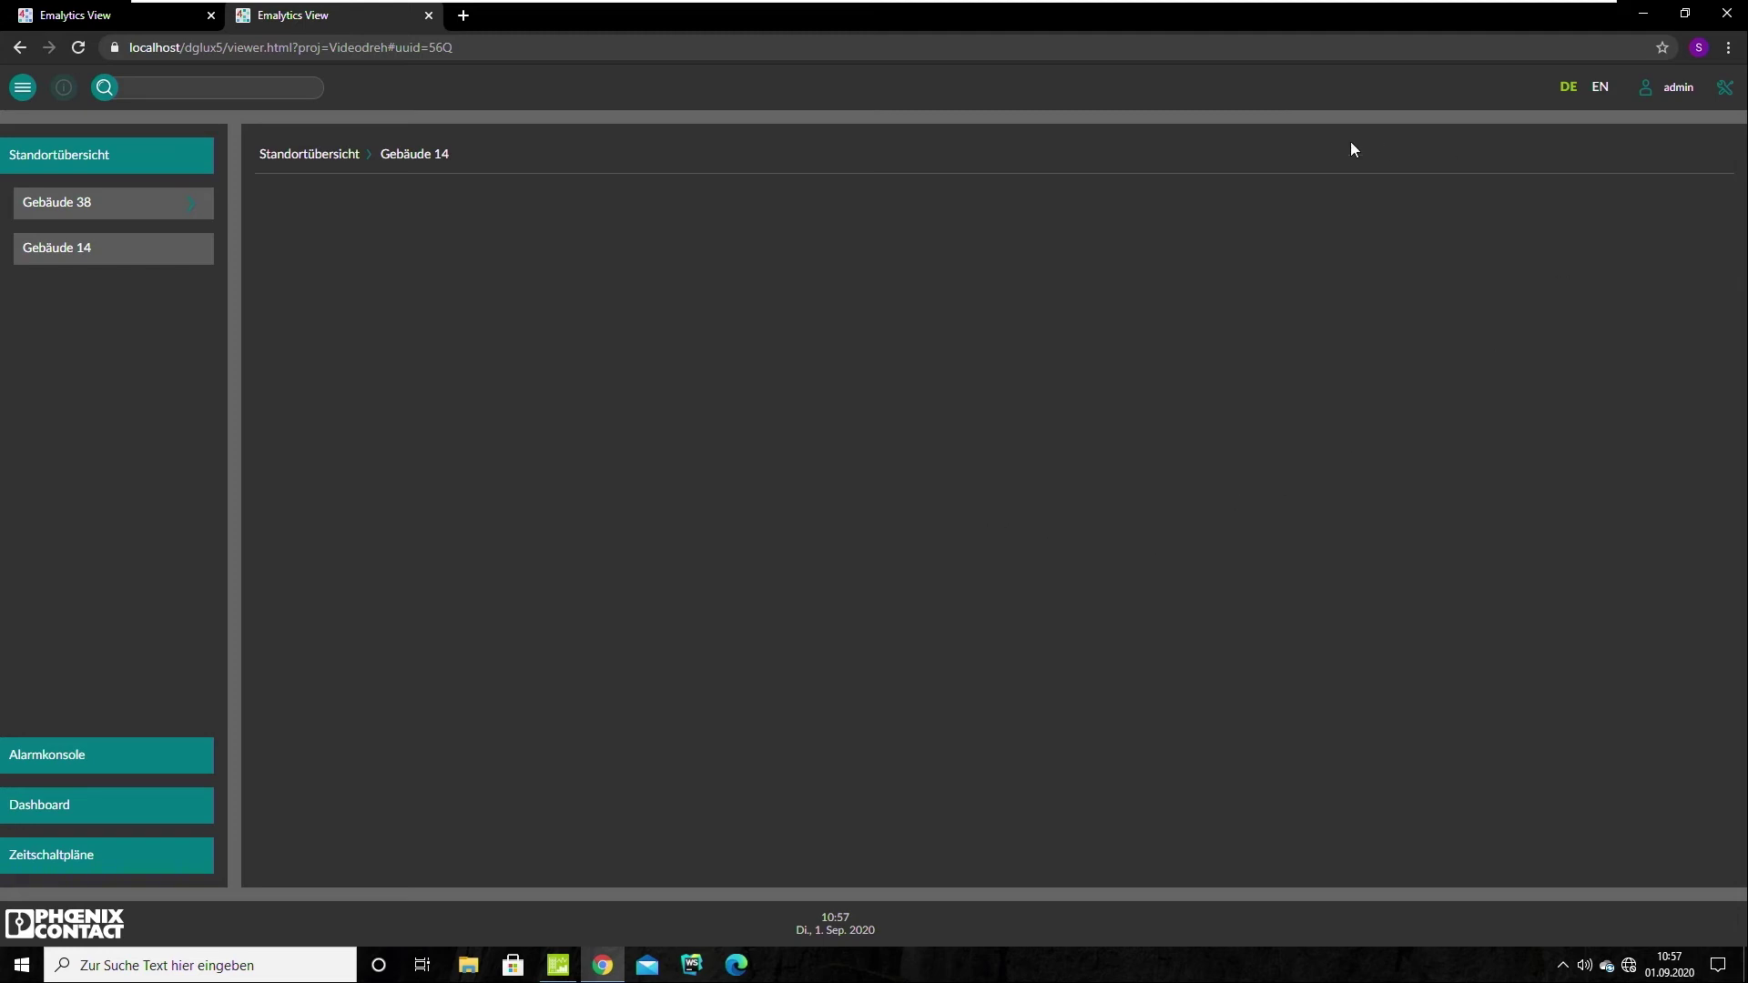
# Open the Gebäude 14 page from the navigation structure under Standortübersicht in the page editor
pyautogui.click(1725, 87)
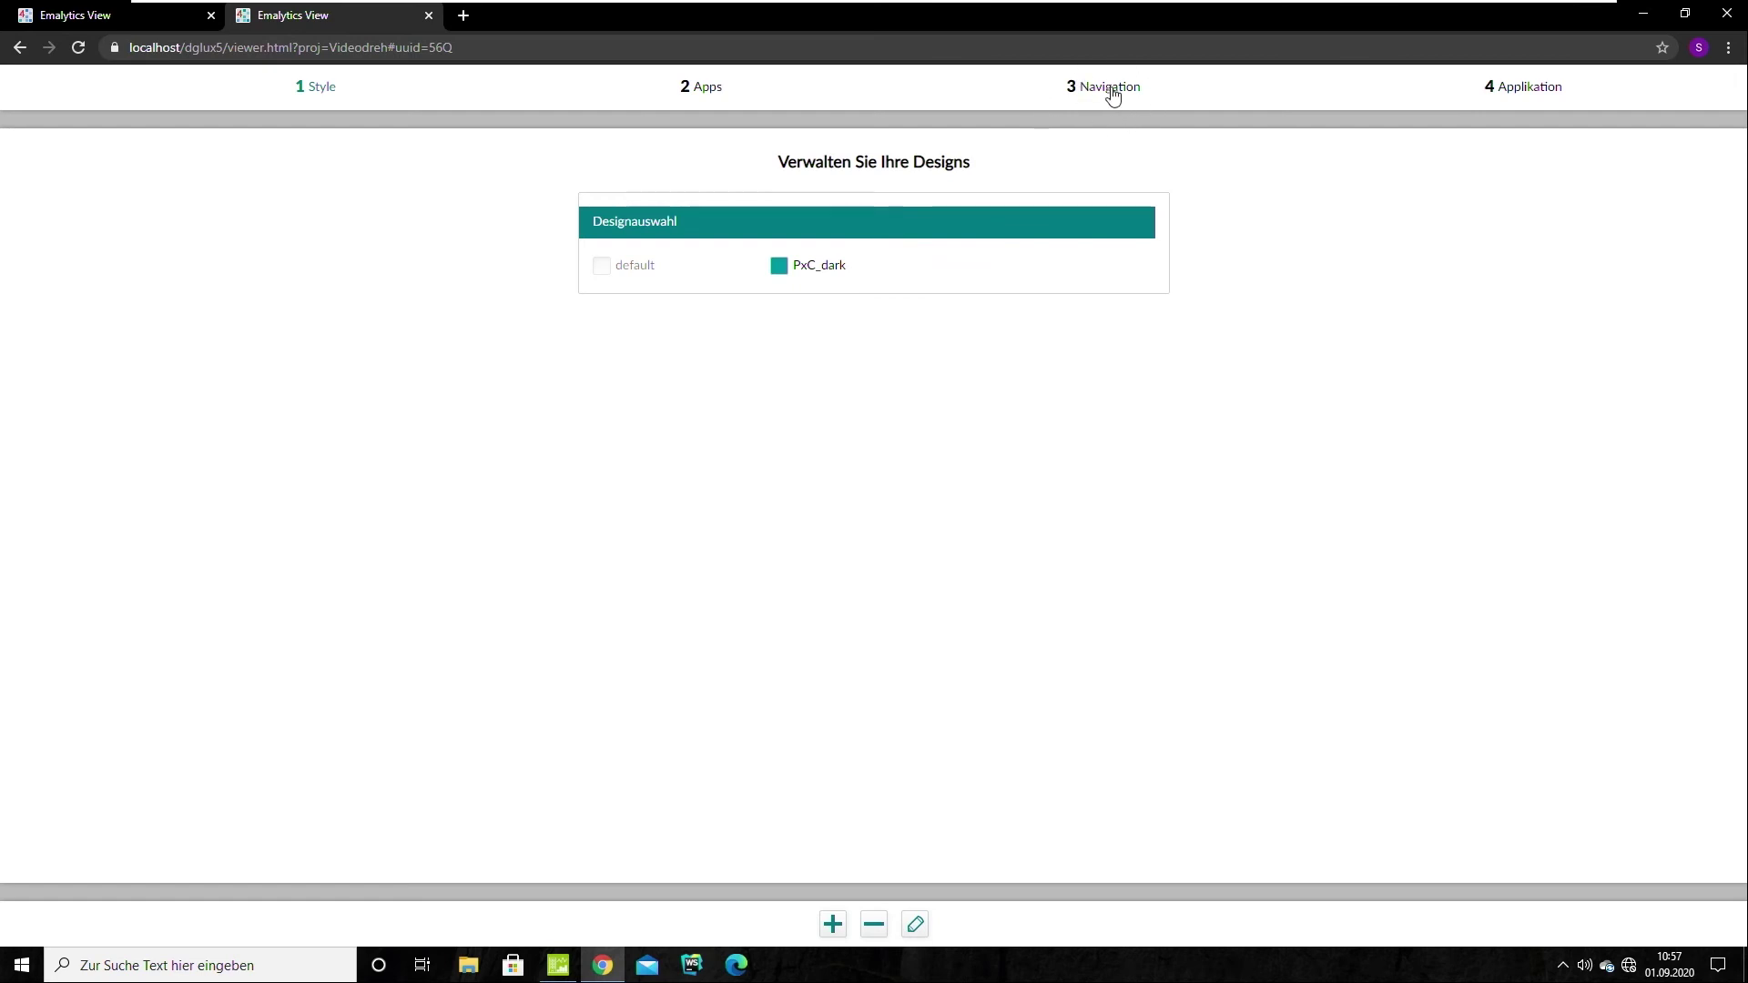
pyautogui.click(1111, 88)
pyautogui.click(606, 276)
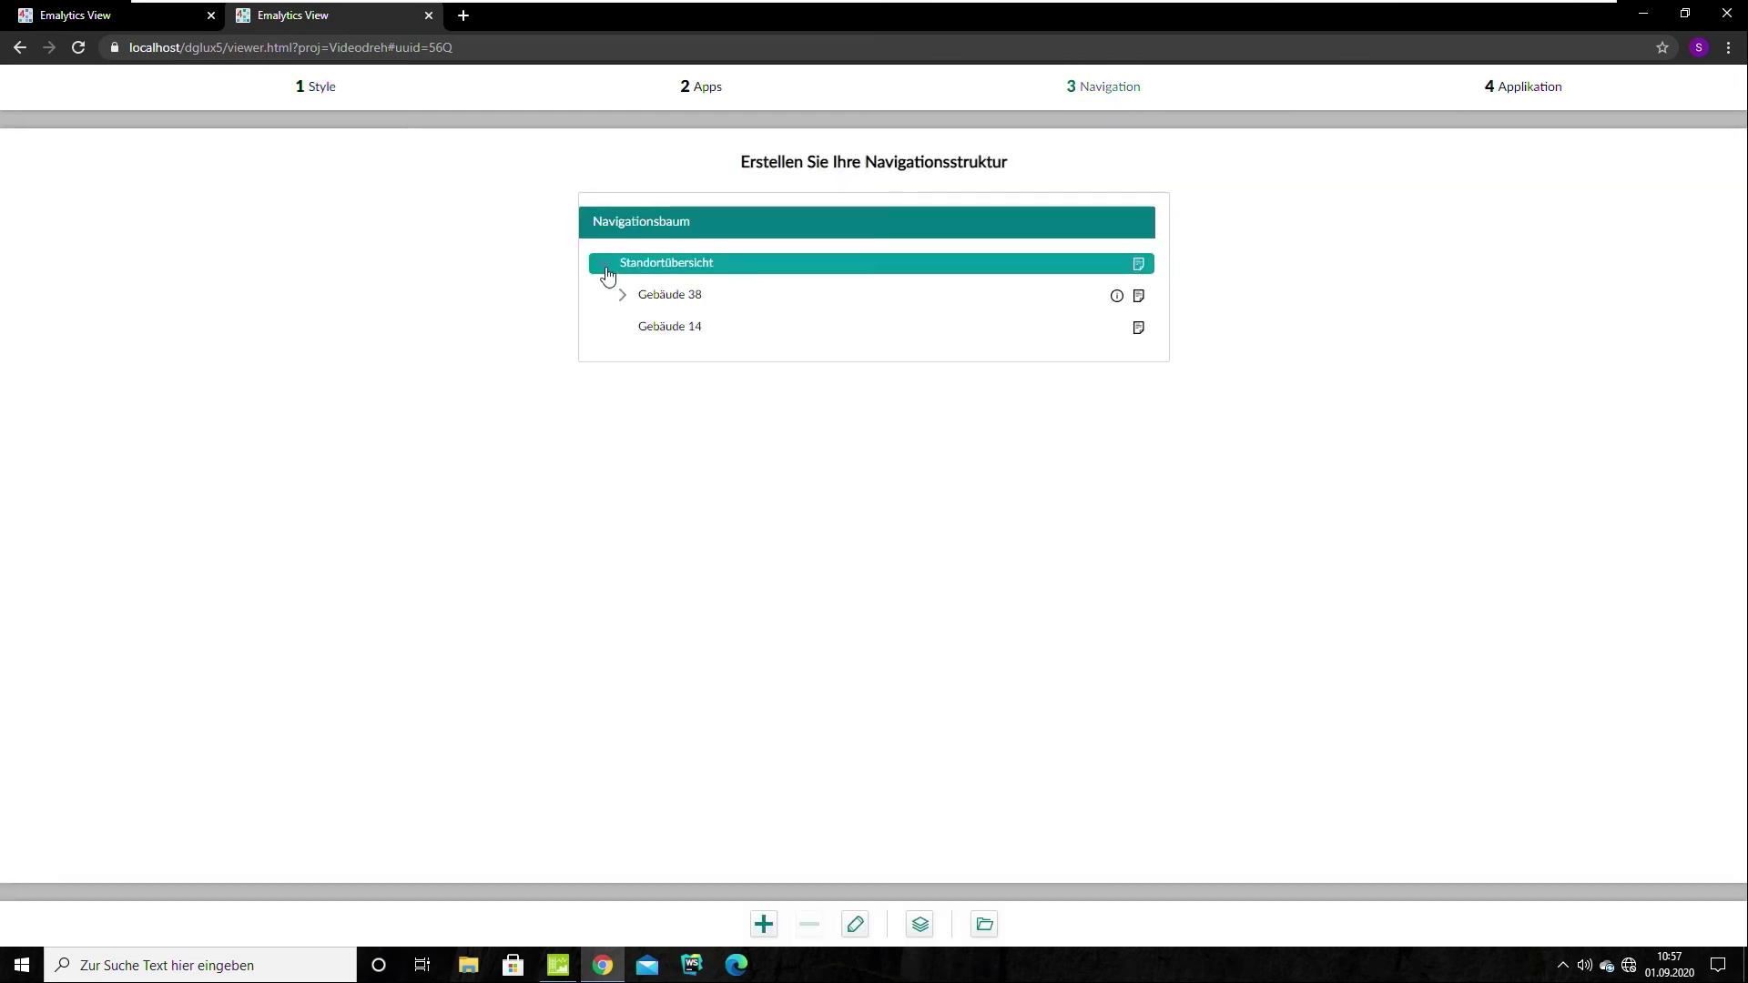
pyautogui.click(710, 332)
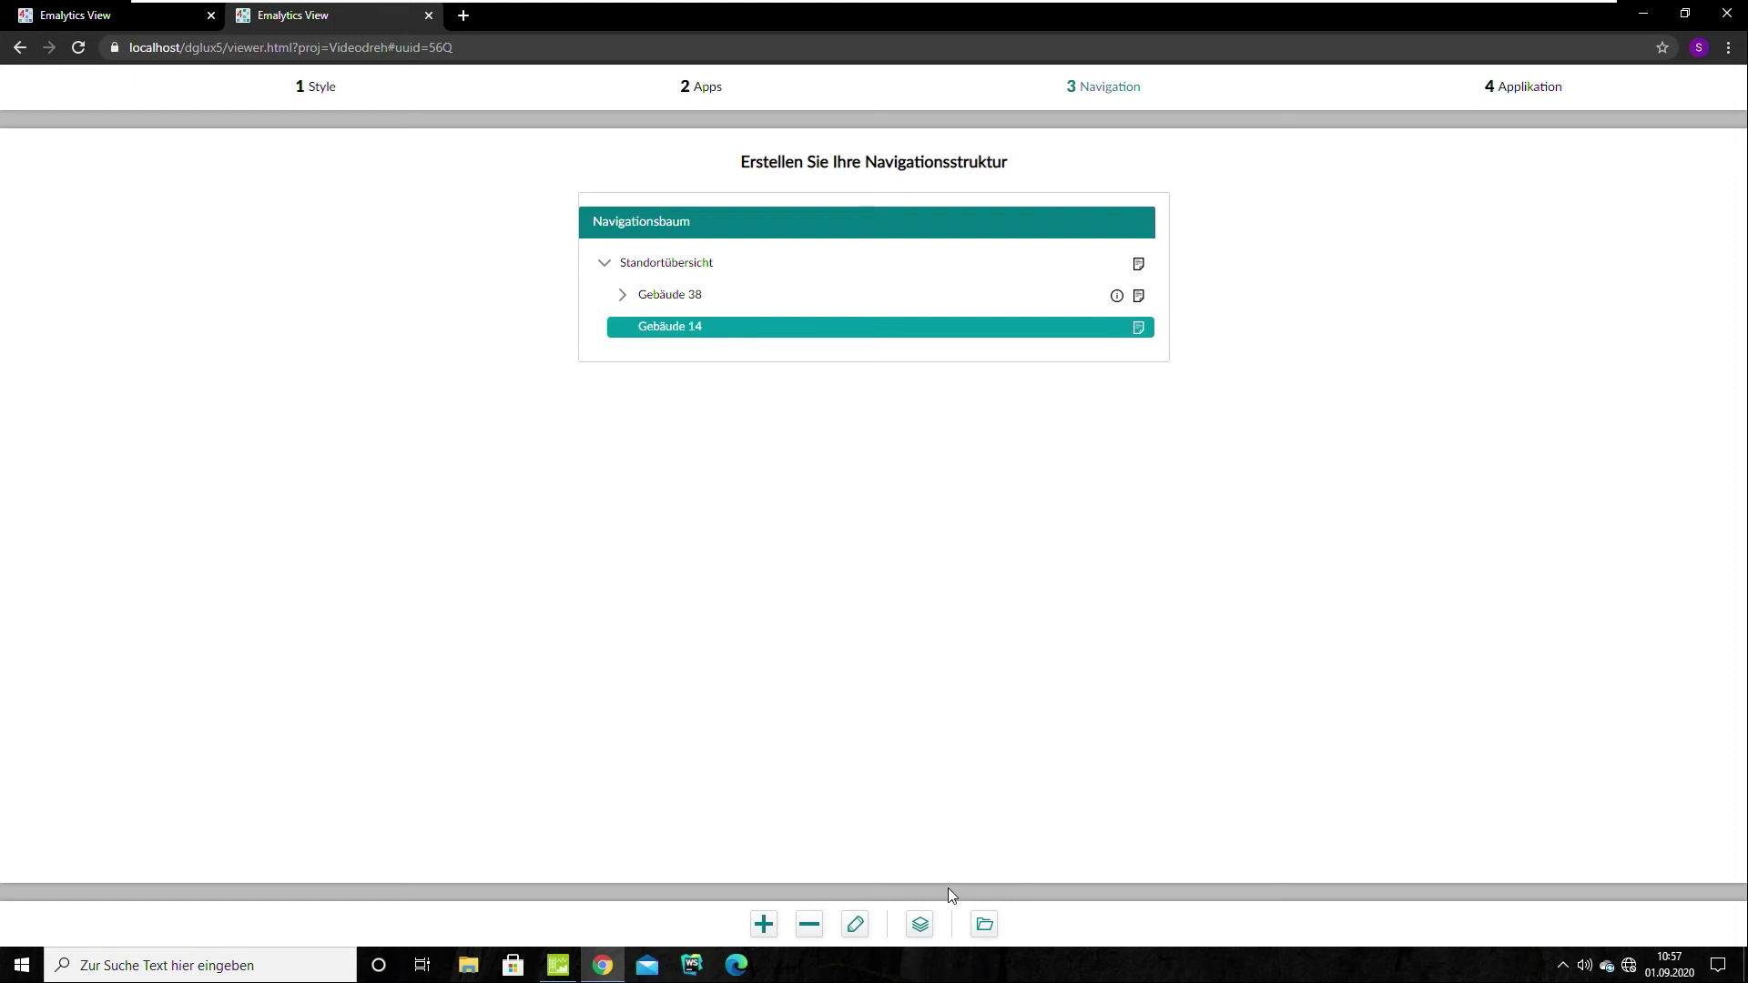
pyautogui.click(986, 926)
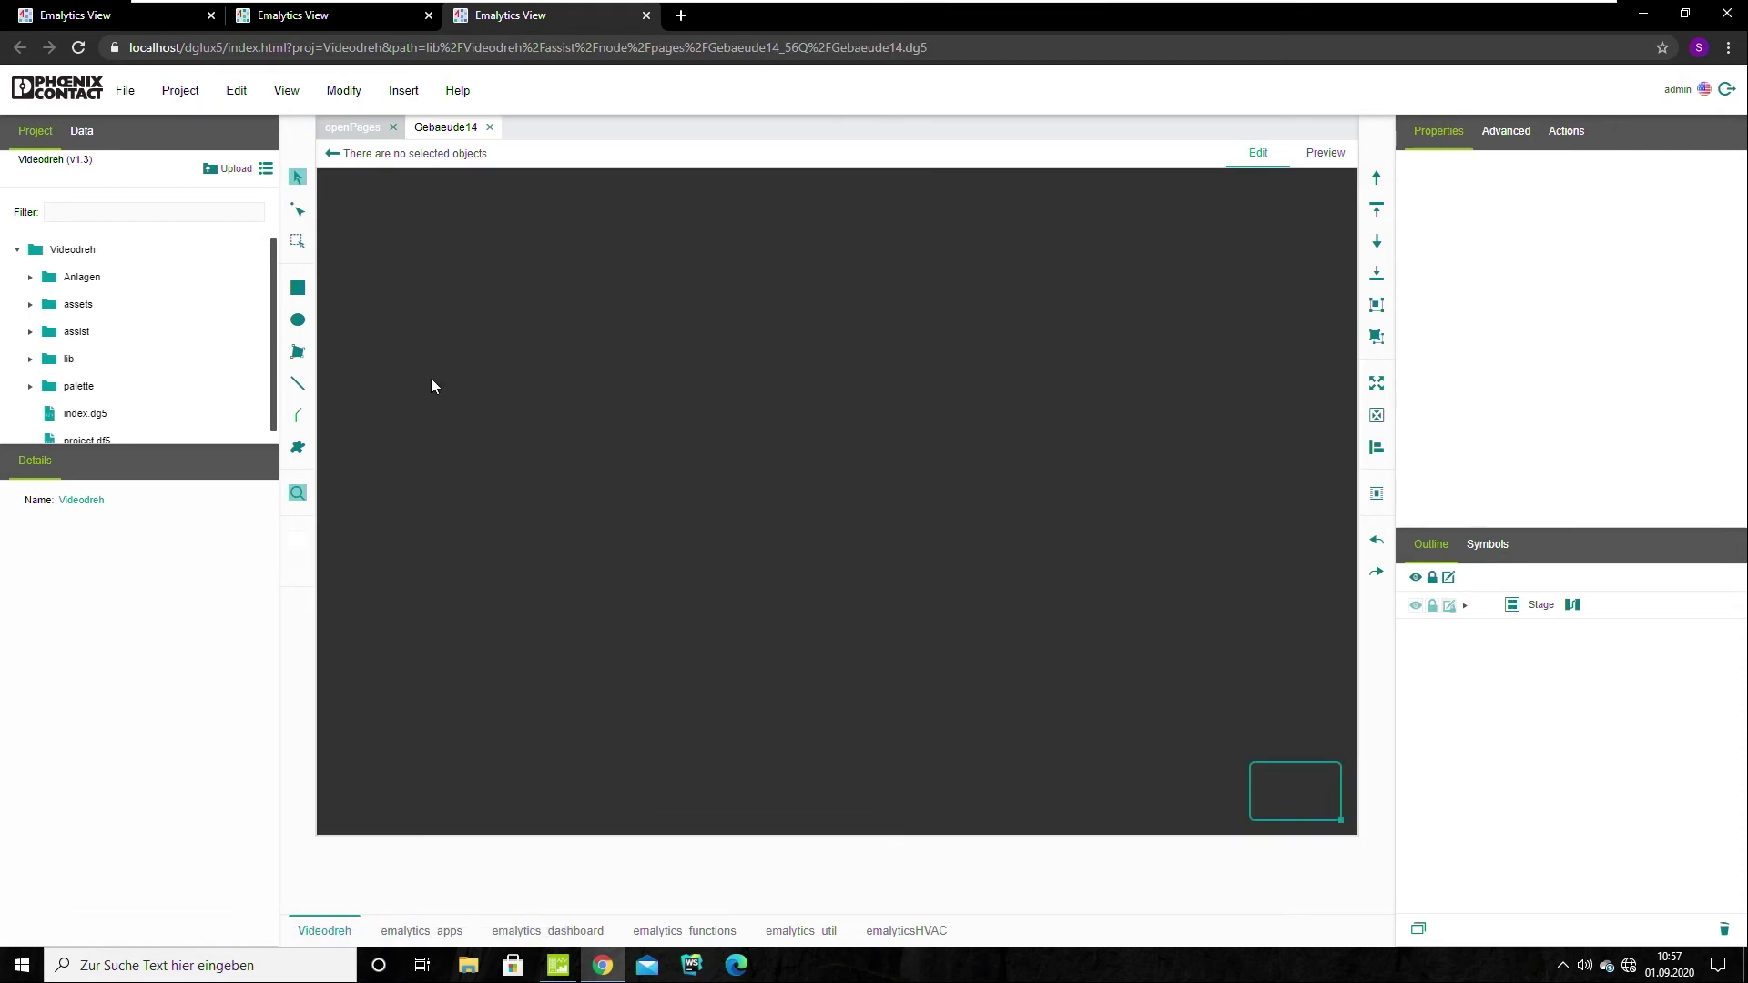
# Draw three rectangles on the Gebäude 14 page, two roughly side by side and a larger one below the first, and save the page
pyautogui.click(297, 288)
pyautogui.moveTo(513, 314); pyautogui.dragTo(690, 438)
pyautogui.moveTo(854, 412); pyautogui.dragTo(974, 546)
pyautogui.click(296, 287)
pyautogui.moveTo(737, 348); pyautogui.dragTo(805, 437)
pyautogui.moveTo(910, 507); pyautogui.dragTo(915, 502)
pyautogui.click(297, 287)
pyautogui.moveTo(506, 493); pyautogui.dragTo(748, 664)
pyautogui.hotkey('ctrl', 's')
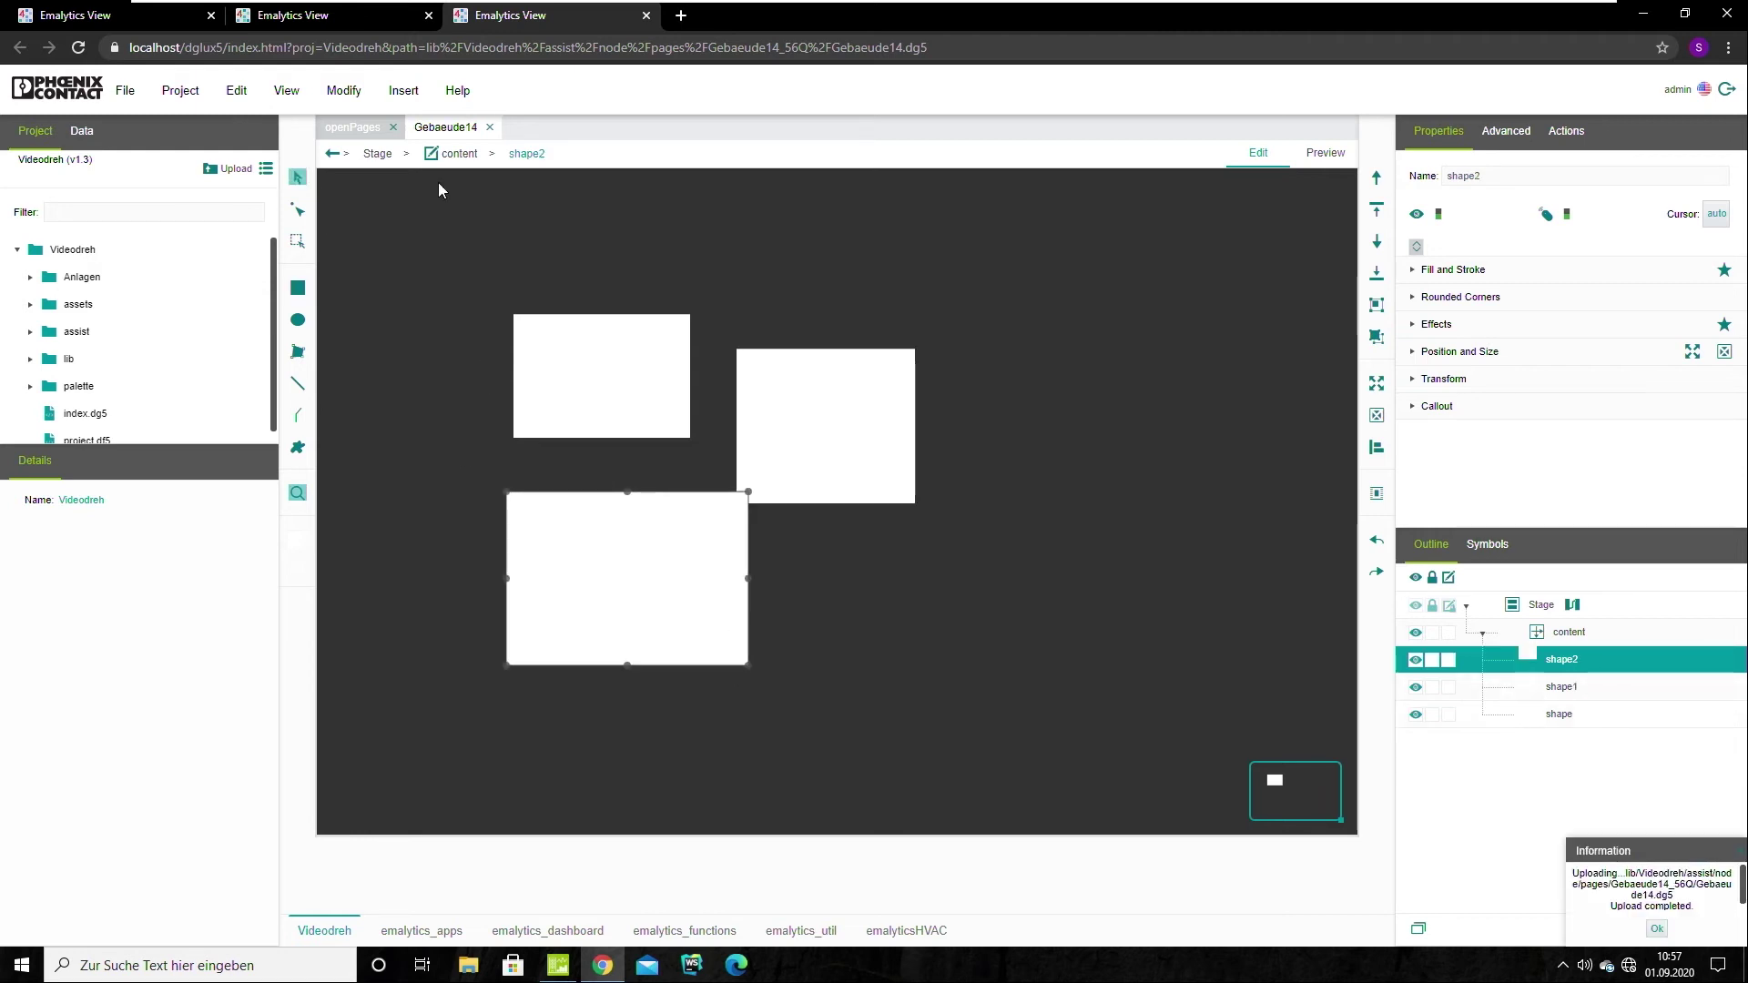
# Close the page editor and run the application to check the rectangles on the Gebäude 14 page
pyautogui.click(647, 15)
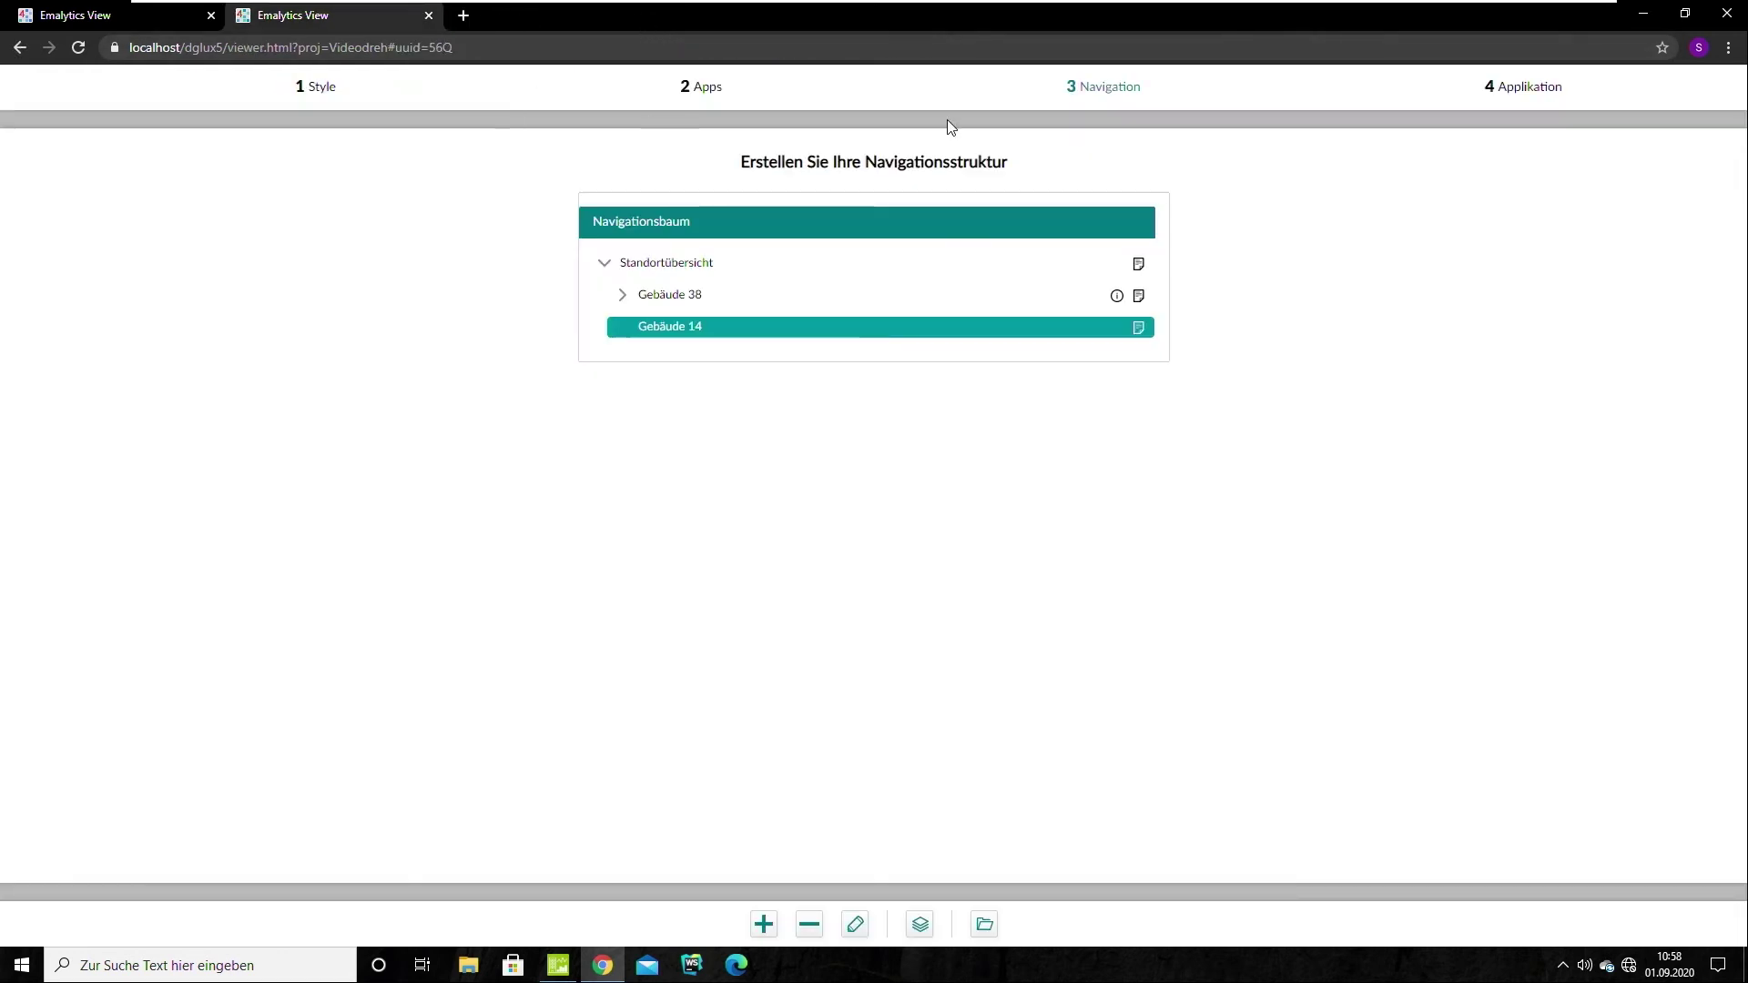
pyautogui.click(1506, 92)
pyautogui.click(1119, 275)
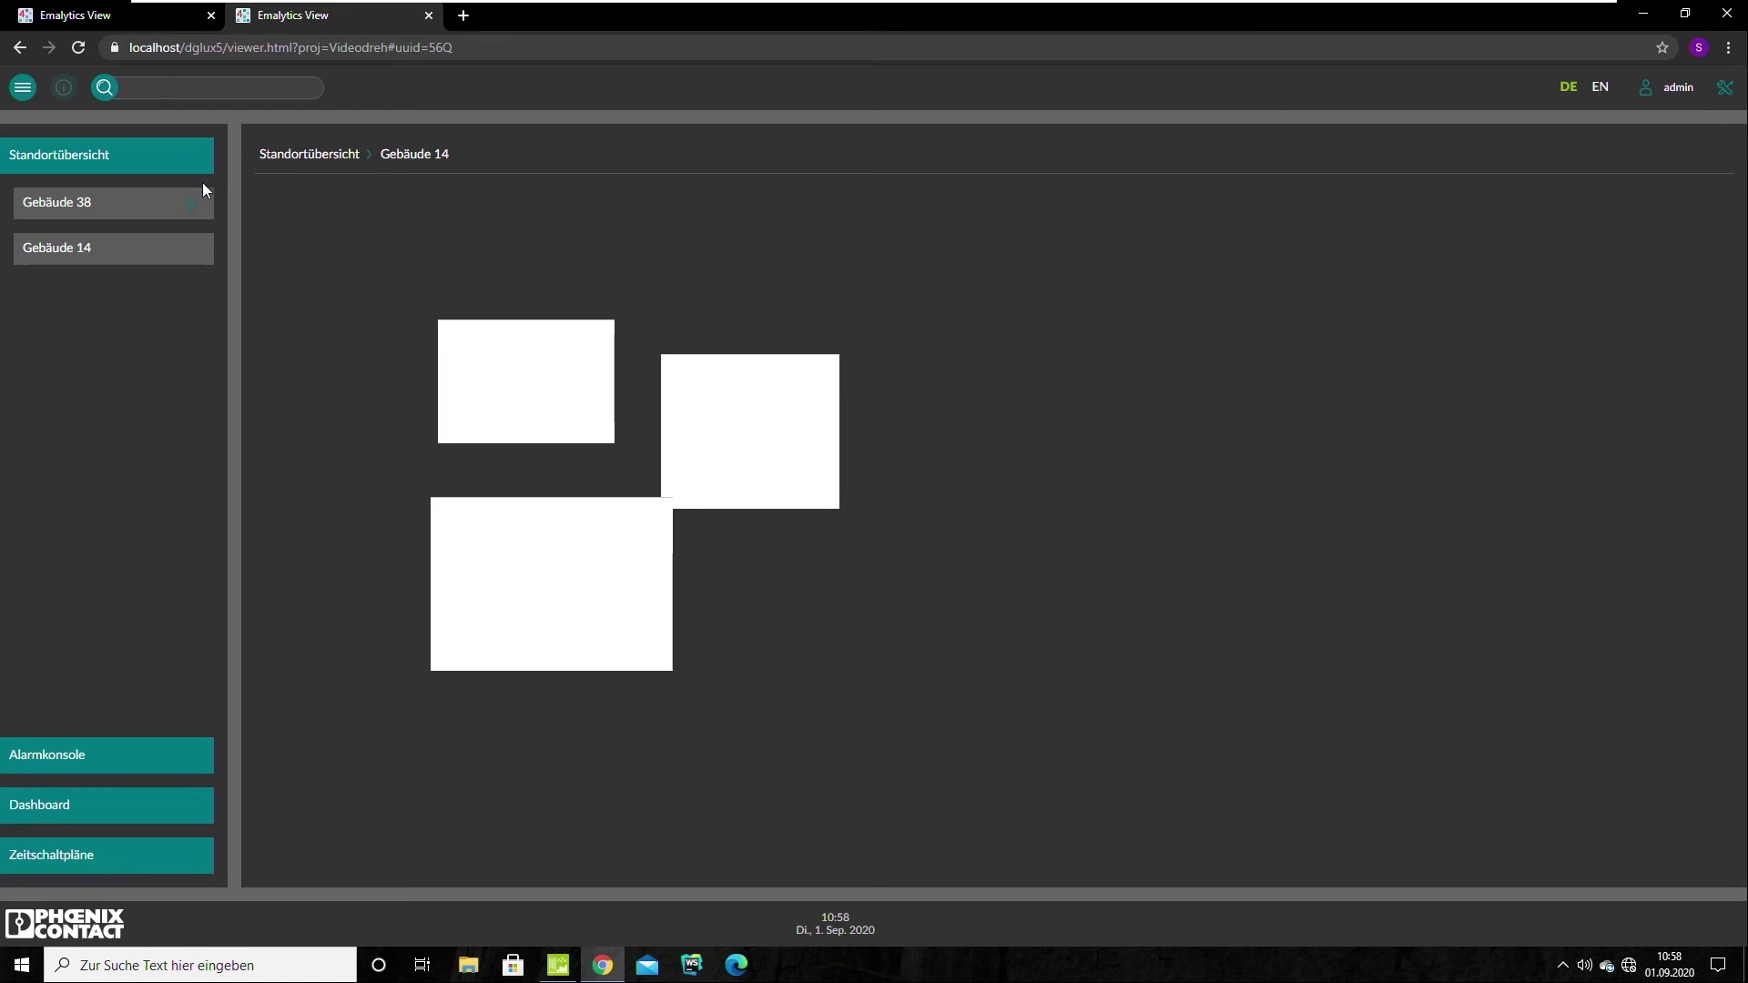
# Open the Lüftungsanlage page under Gebäude 38, Erdgeschoss in the application
pyautogui.click(193, 204)
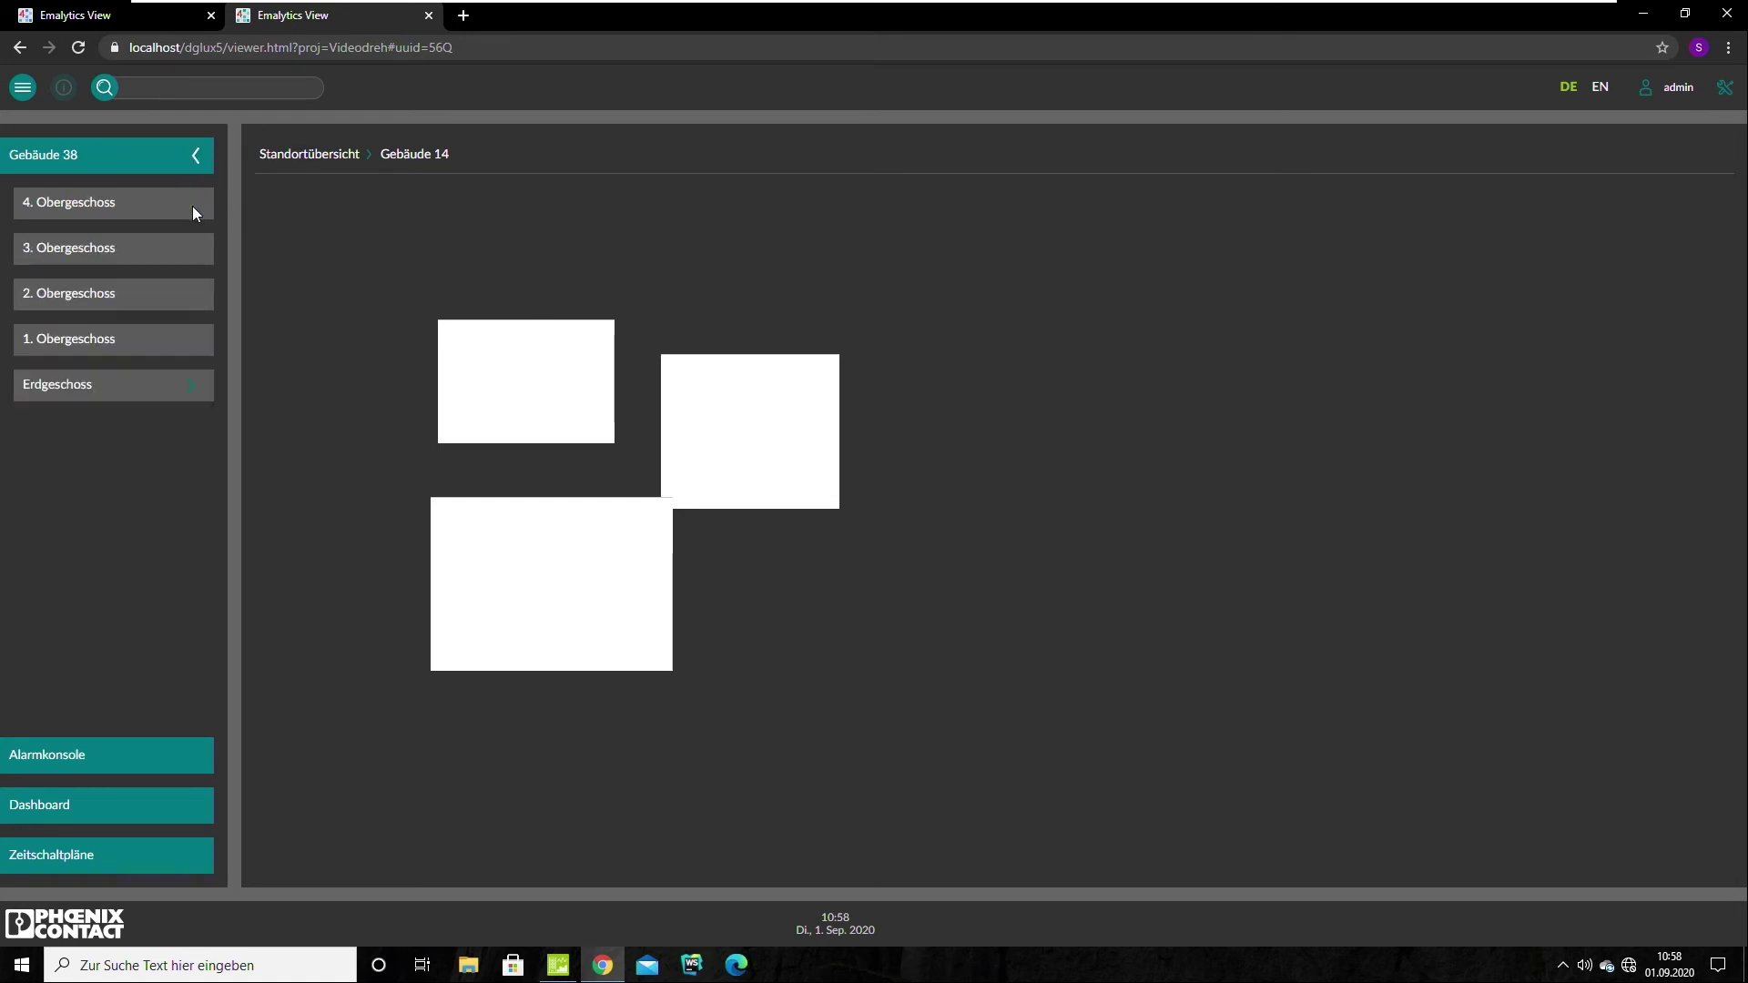
pyautogui.click(188, 391)
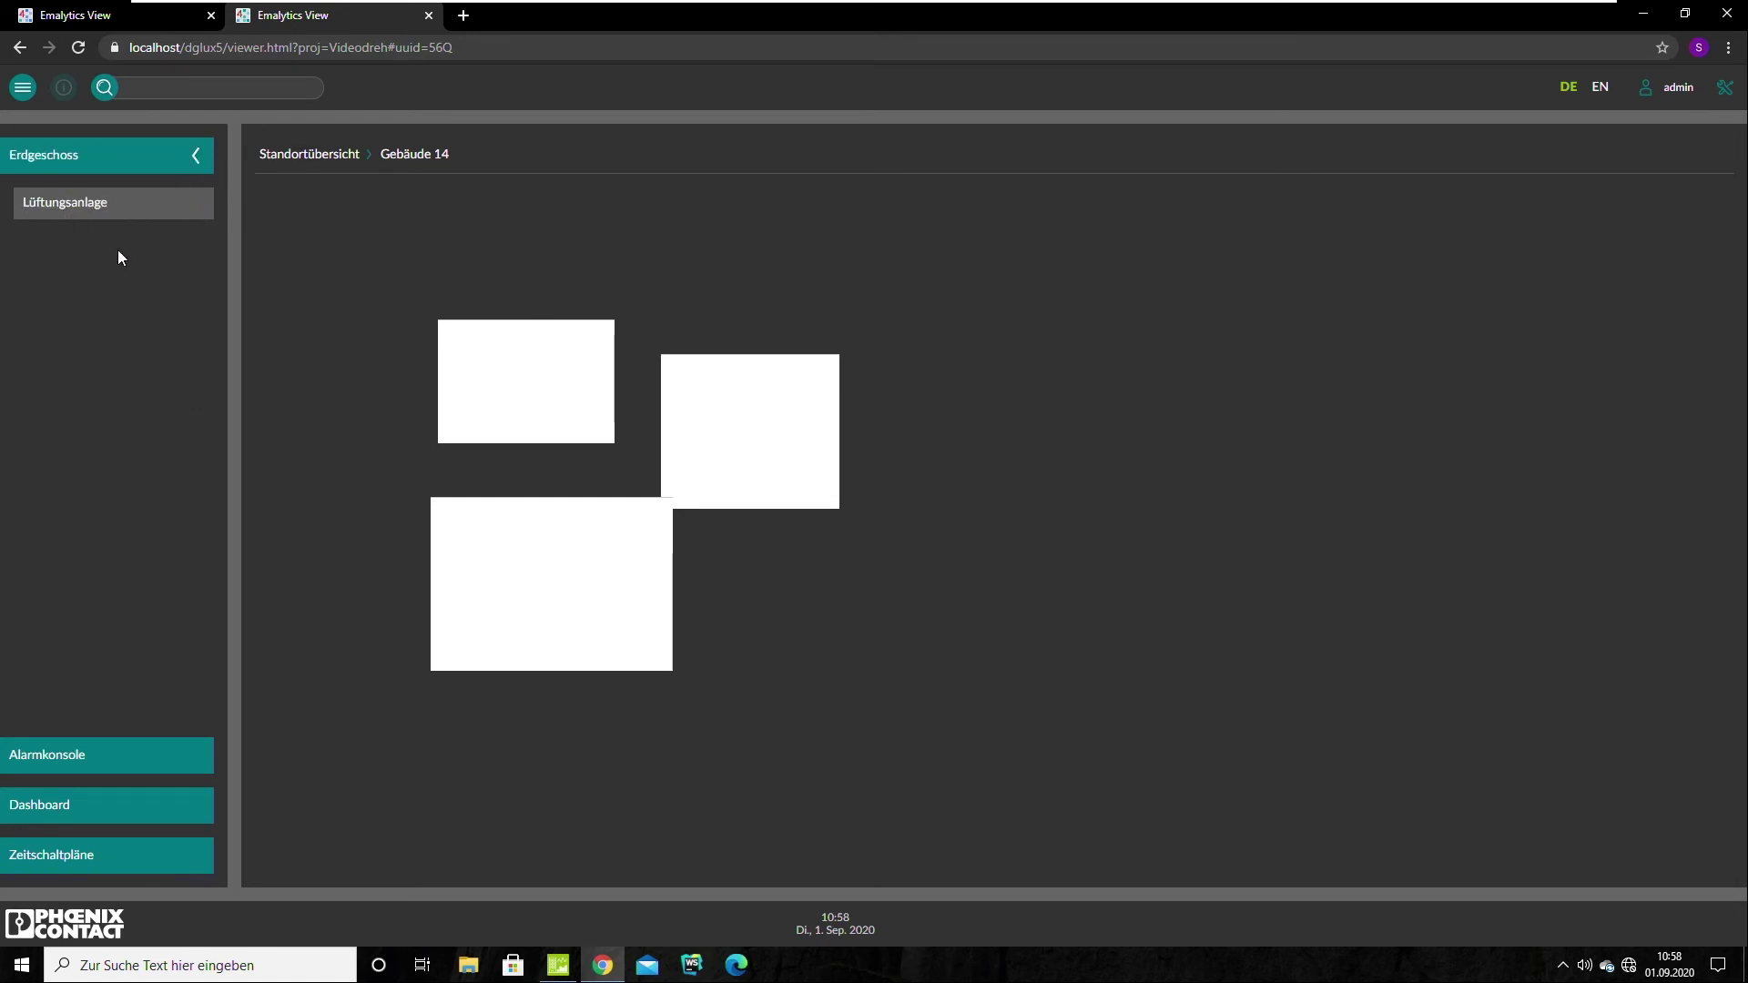
pyautogui.click(84, 215)
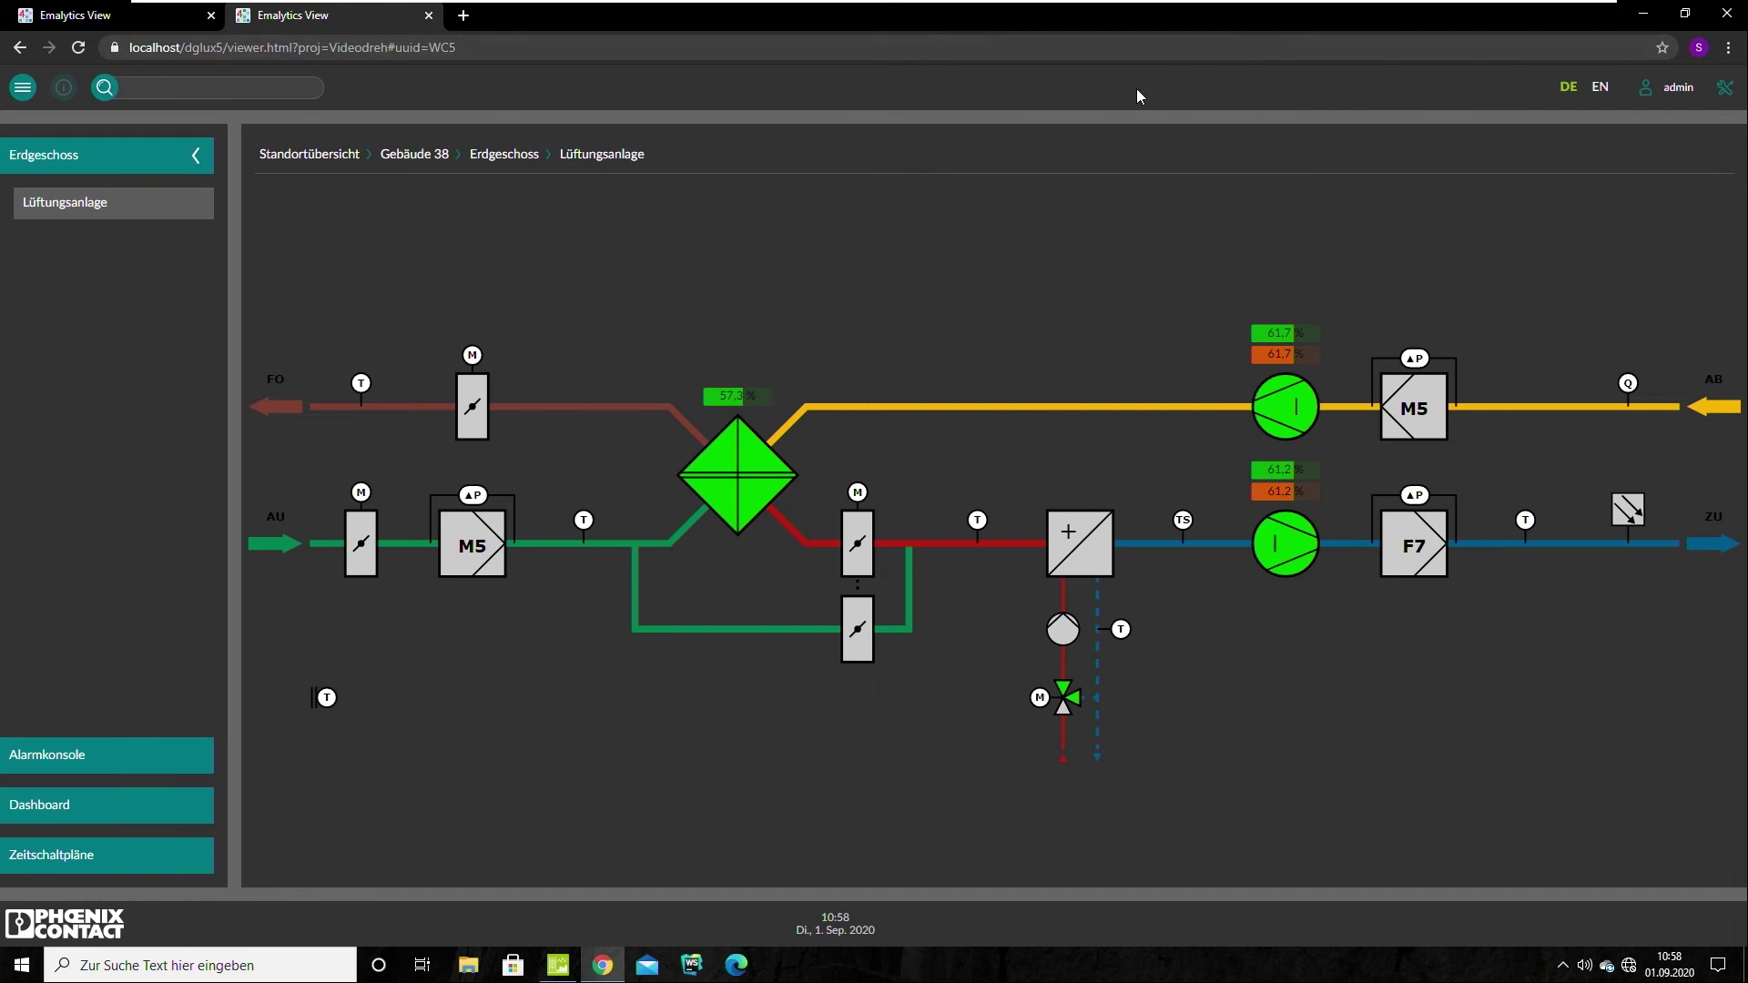
# Open the Lüftungsanlage page from the configuration's navigation tree, under Gebäude 38 and Erdgeschoss, in the page editor
pyautogui.click(1724, 89)
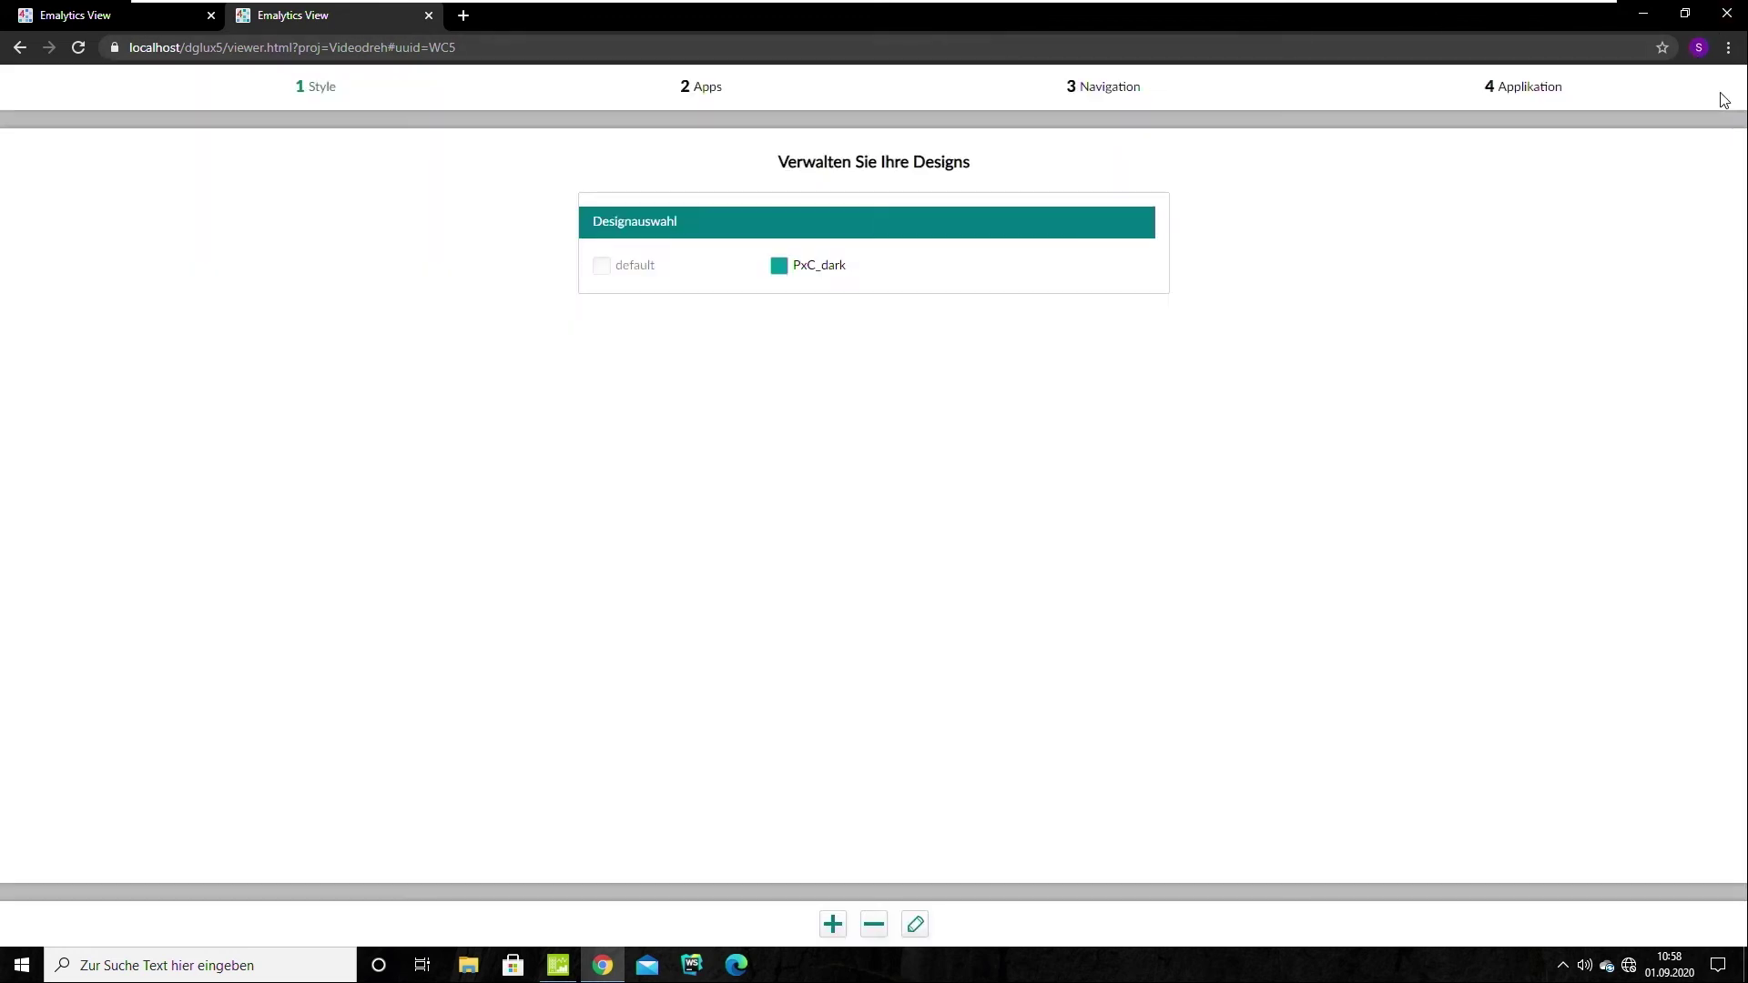
pyautogui.click(1133, 97)
pyautogui.click(599, 271)
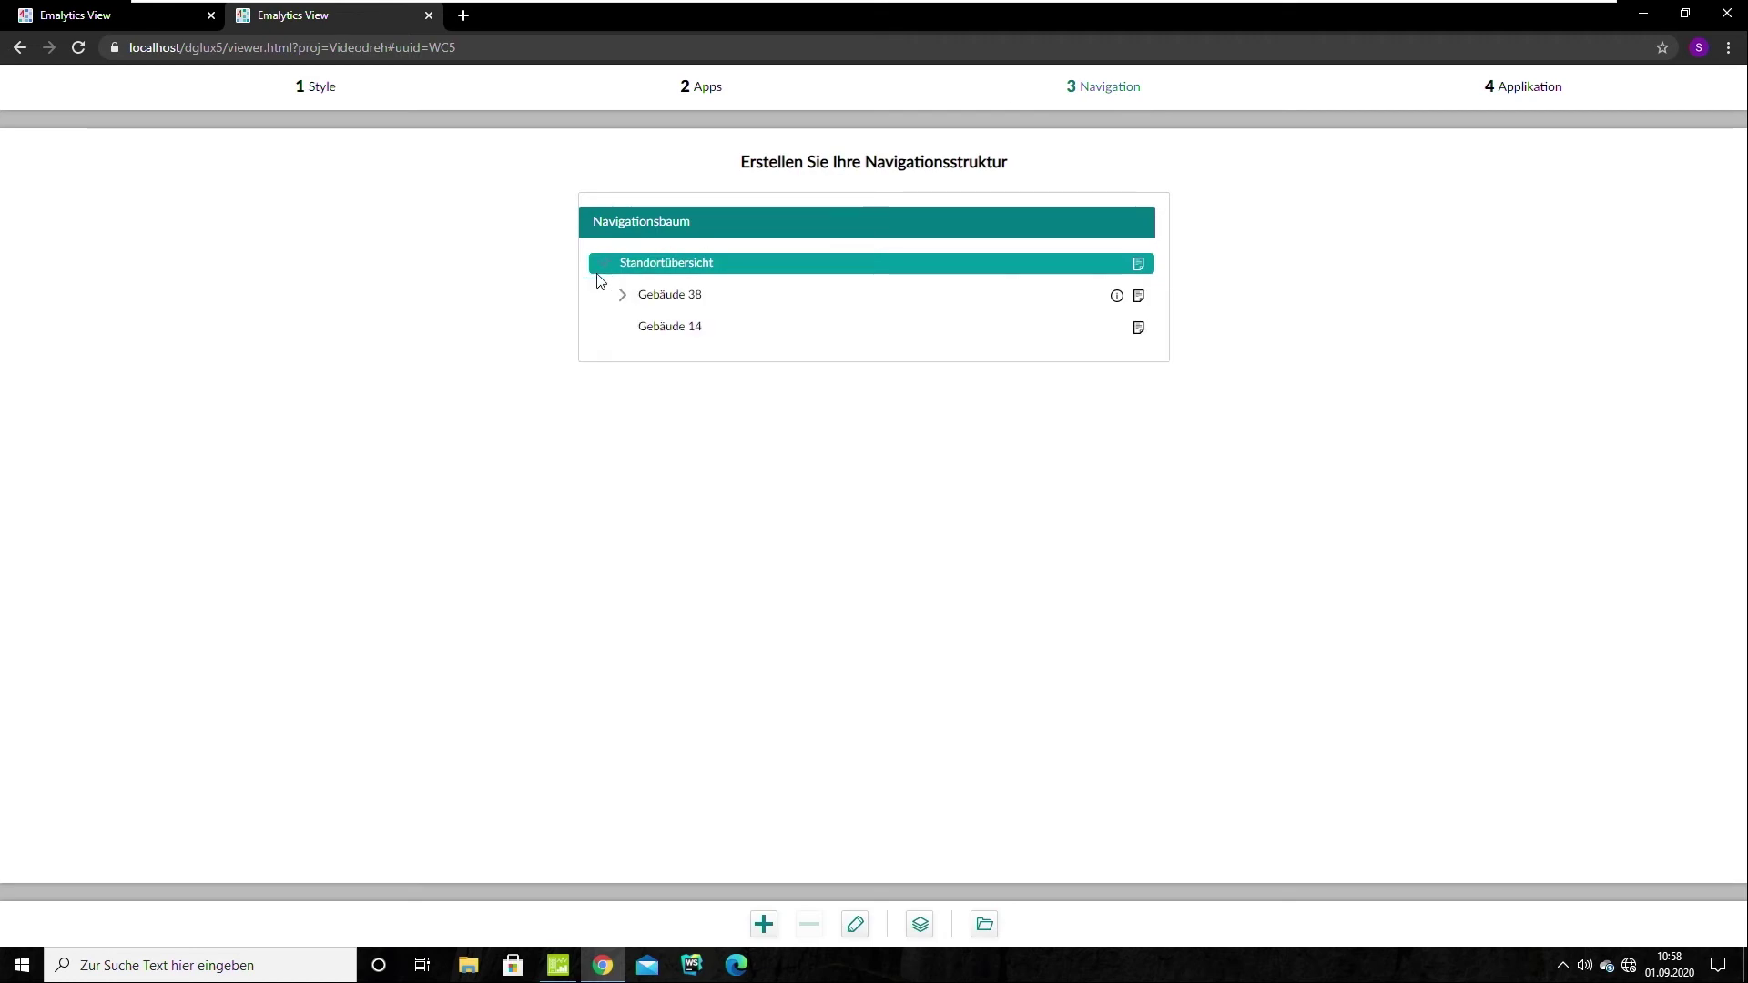
pyautogui.click(623, 295)
pyautogui.click(642, 456)
pyautogui.click(724, 486)
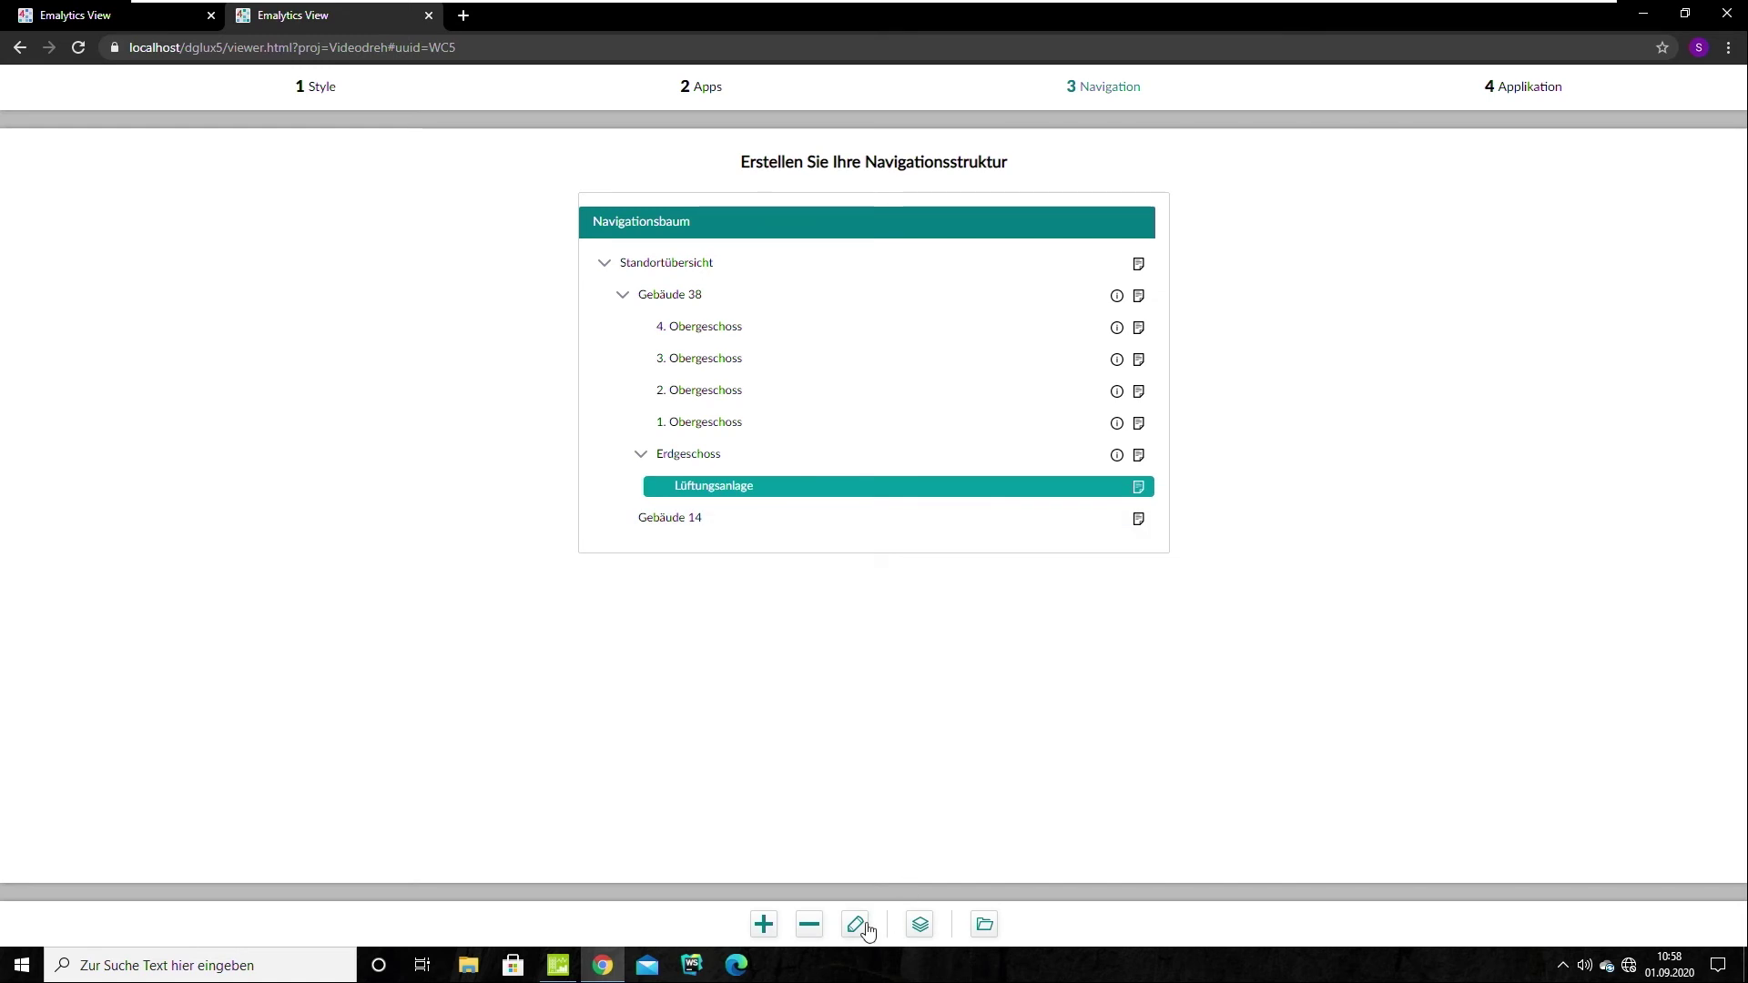
pyautogui.click(984, 925)
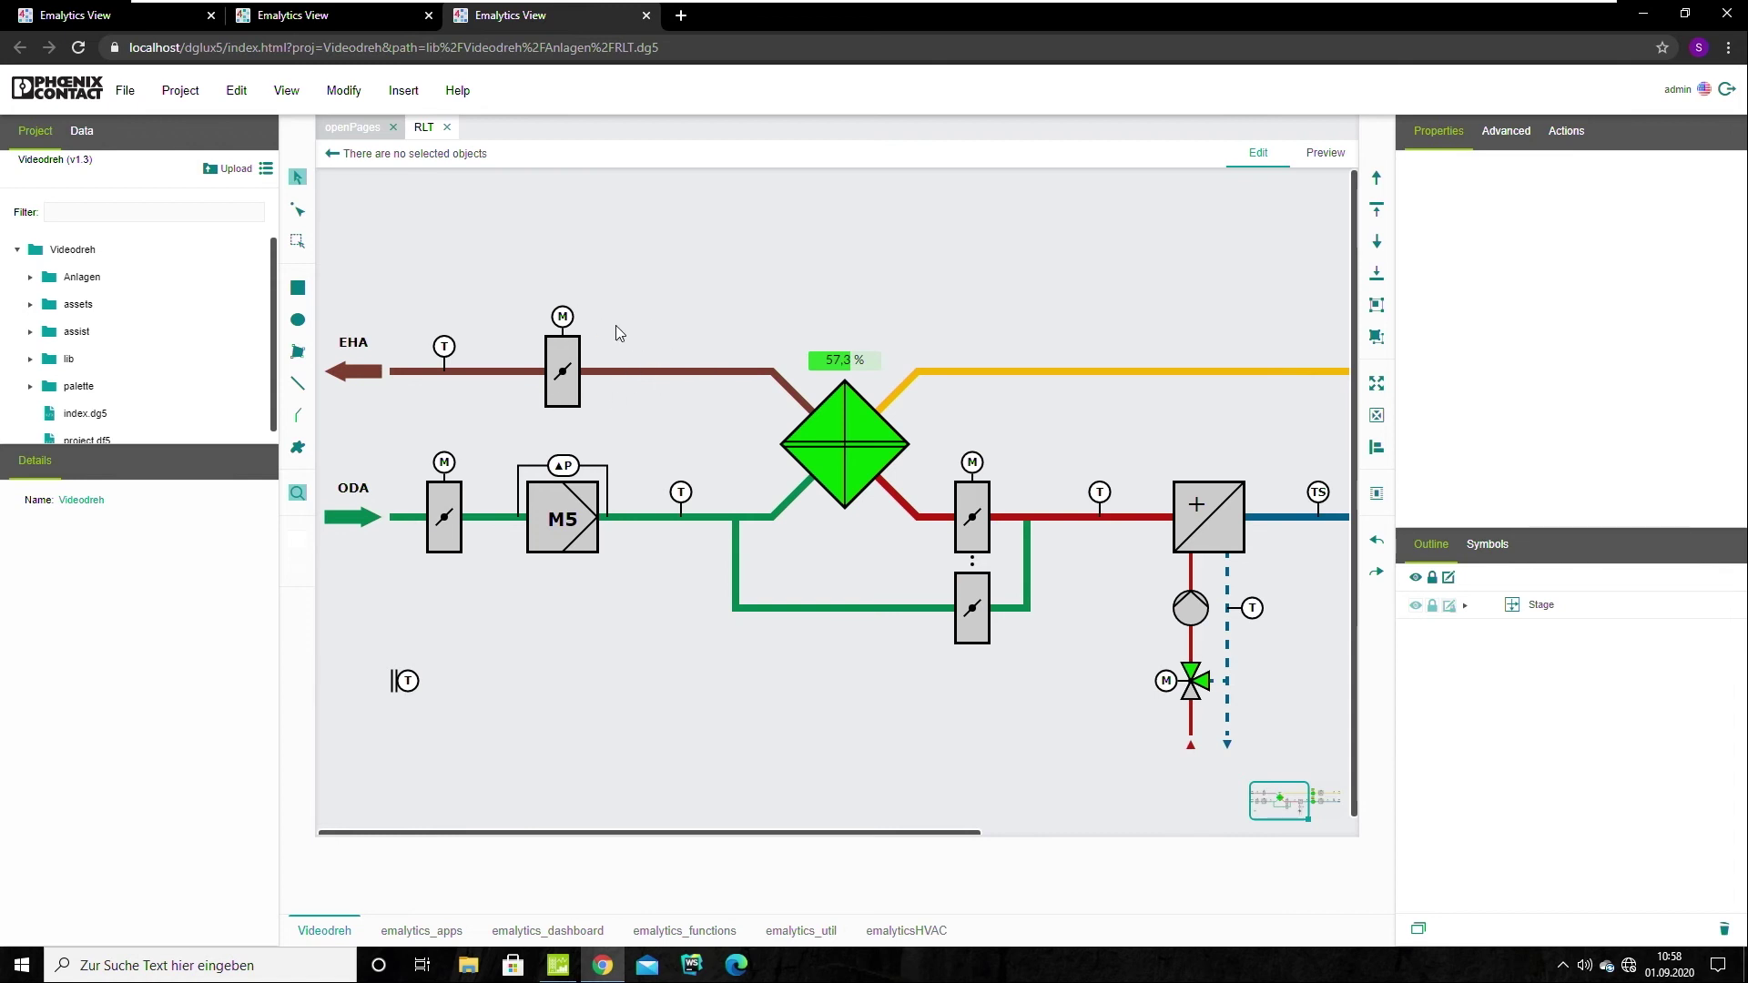
# Assign the Abluftventilator data point from Config, Schulung, RLT to the outside air damper symbol -2Y2_Aussenluftklappe
pyautogui.click(453, 511)
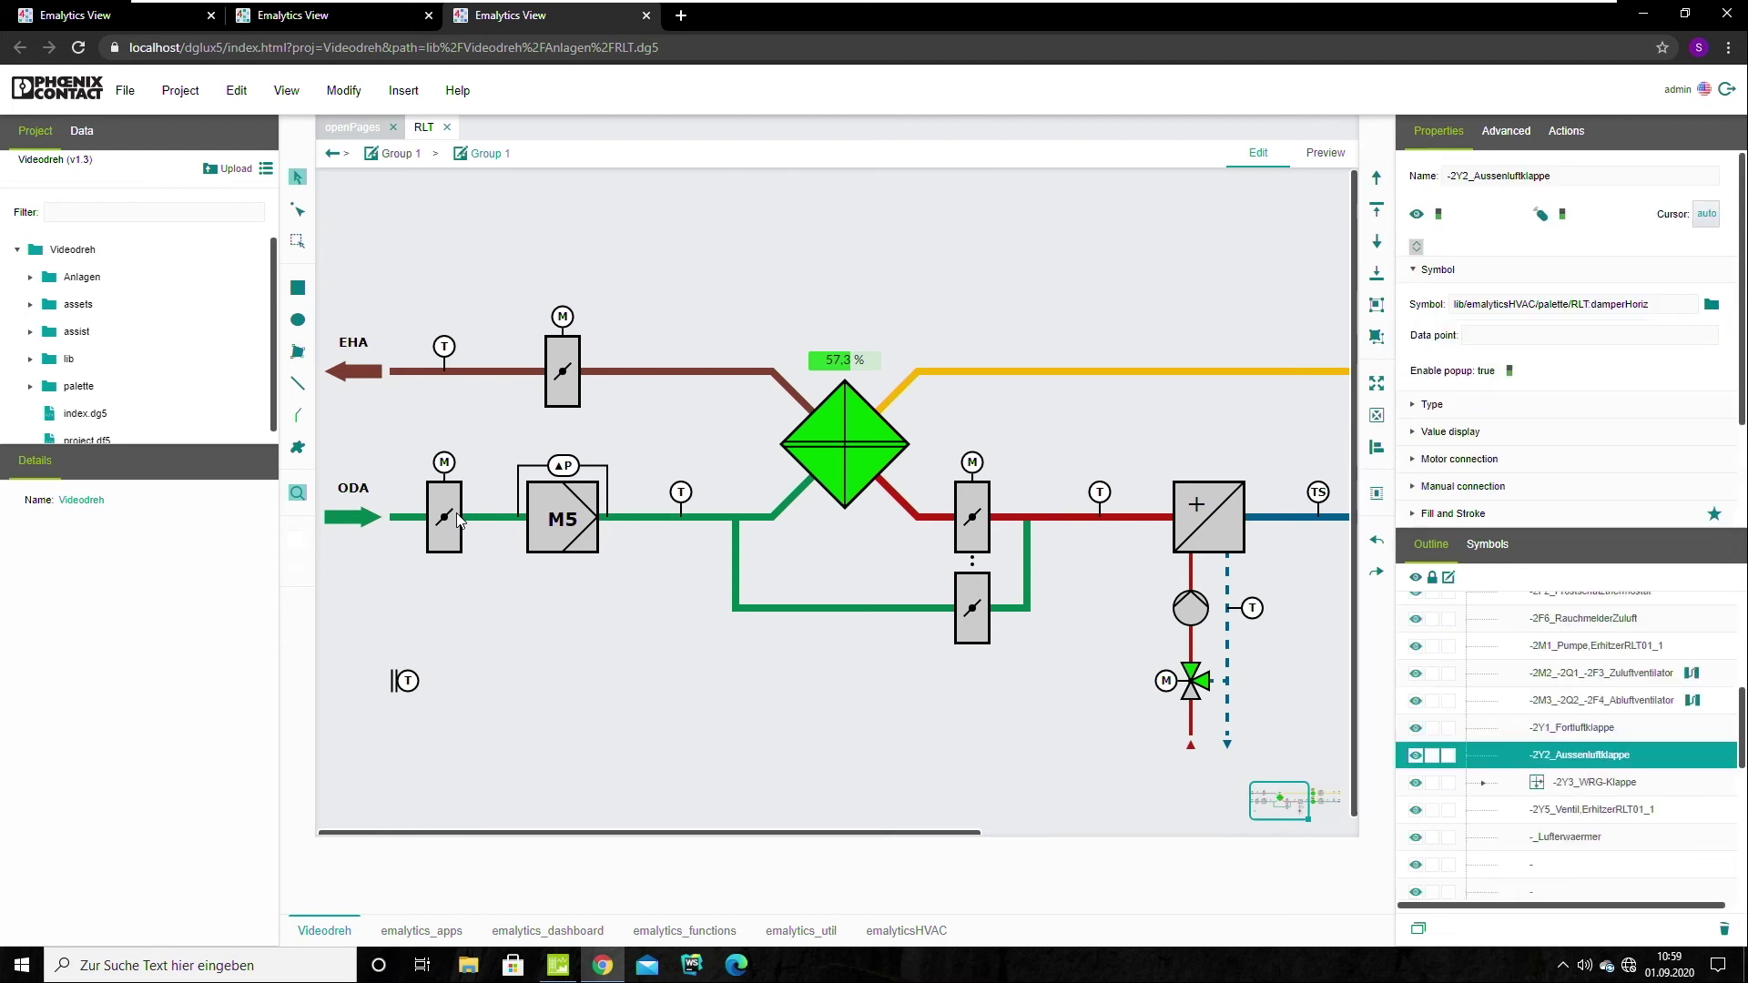
pyautogui.click(88, 133)
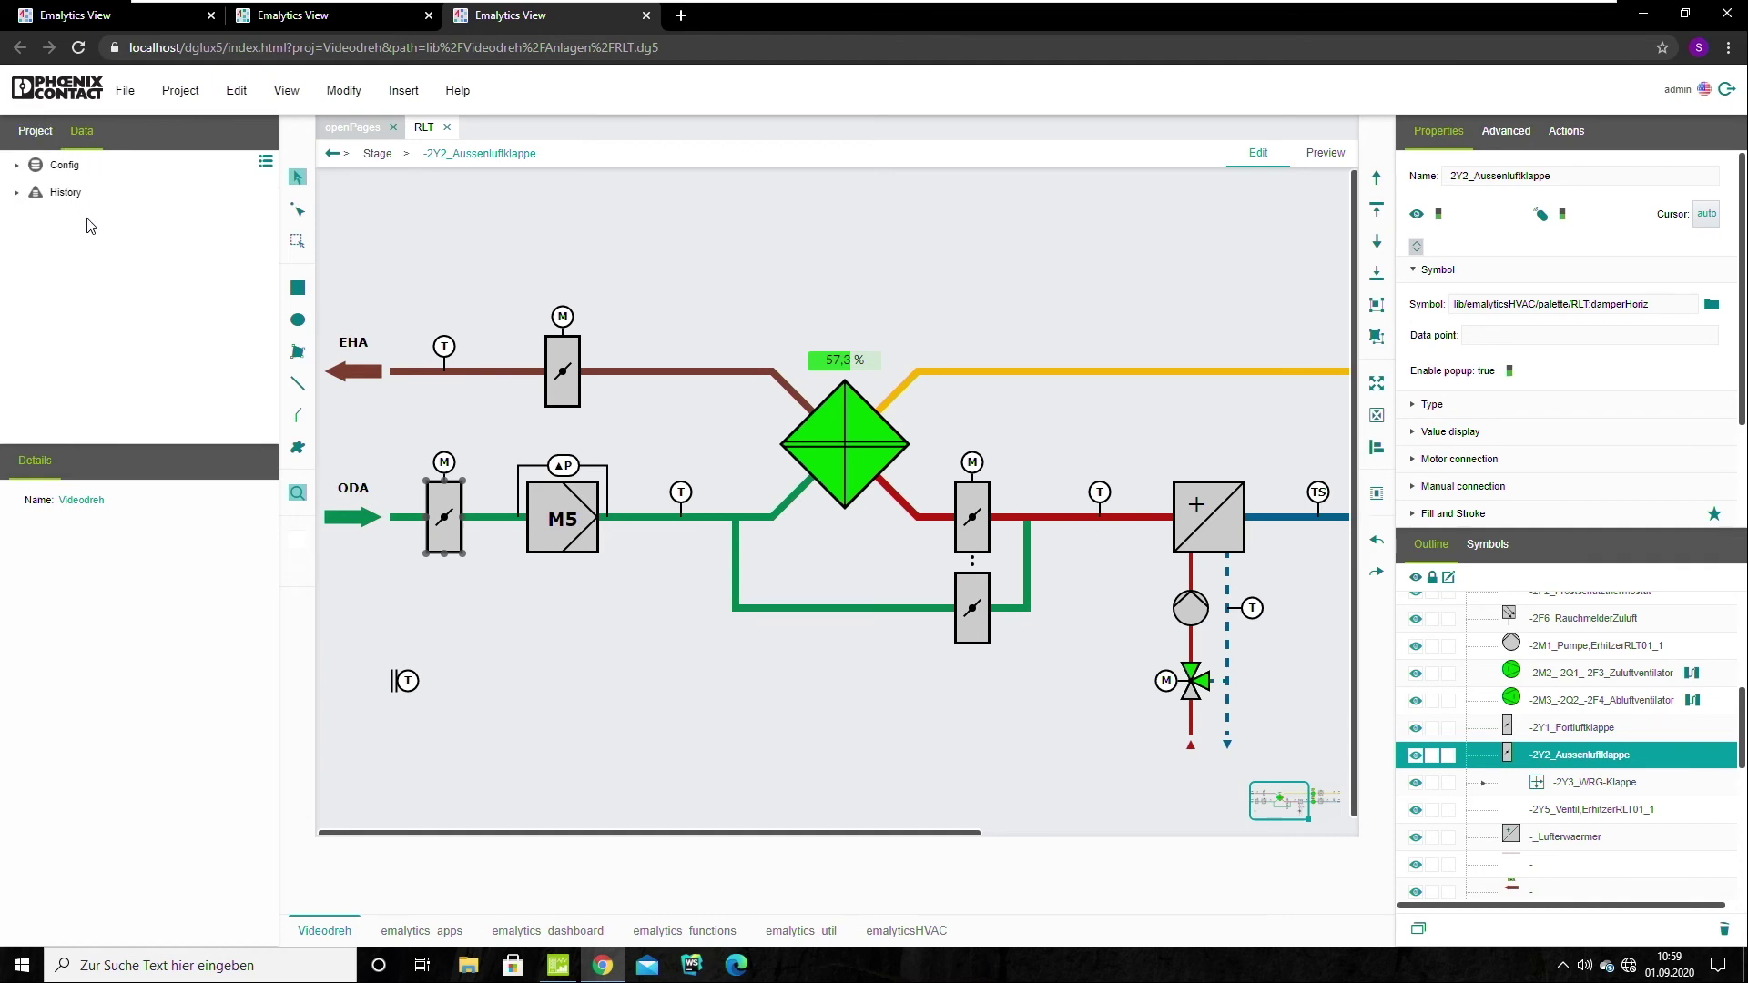
pyautogui.click(16, 167)
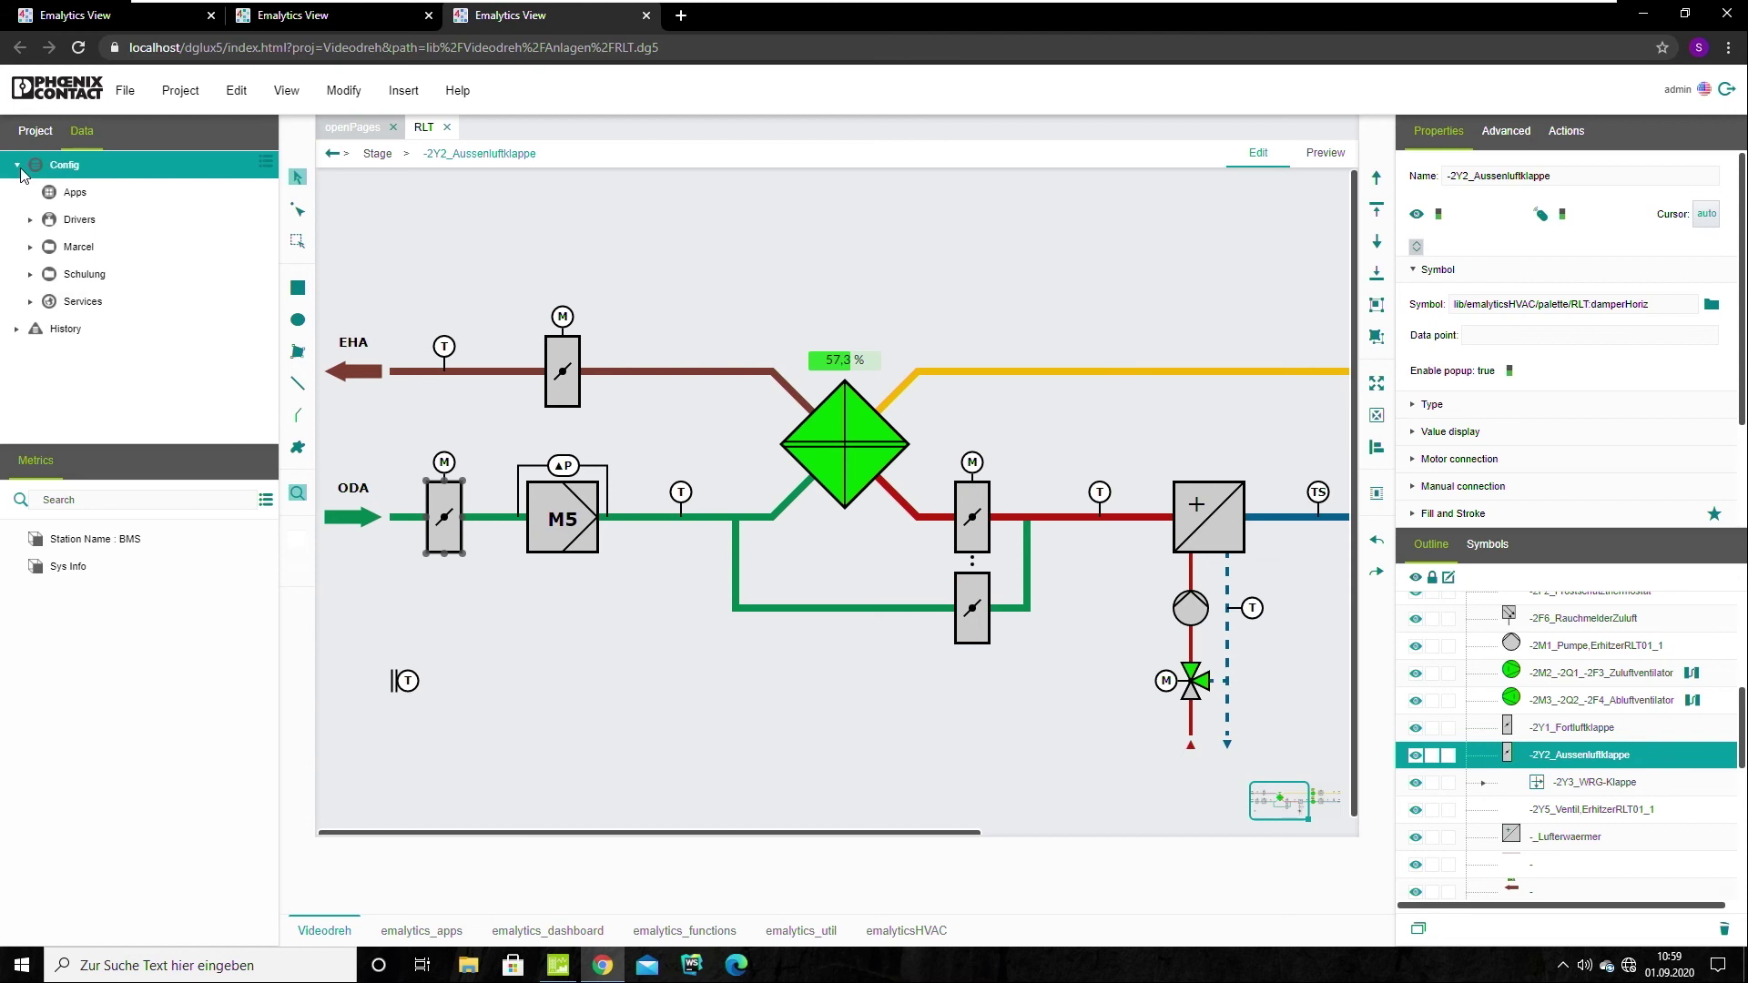
pyautogui.click(89, 277)
pyautogui.click(31, 275)
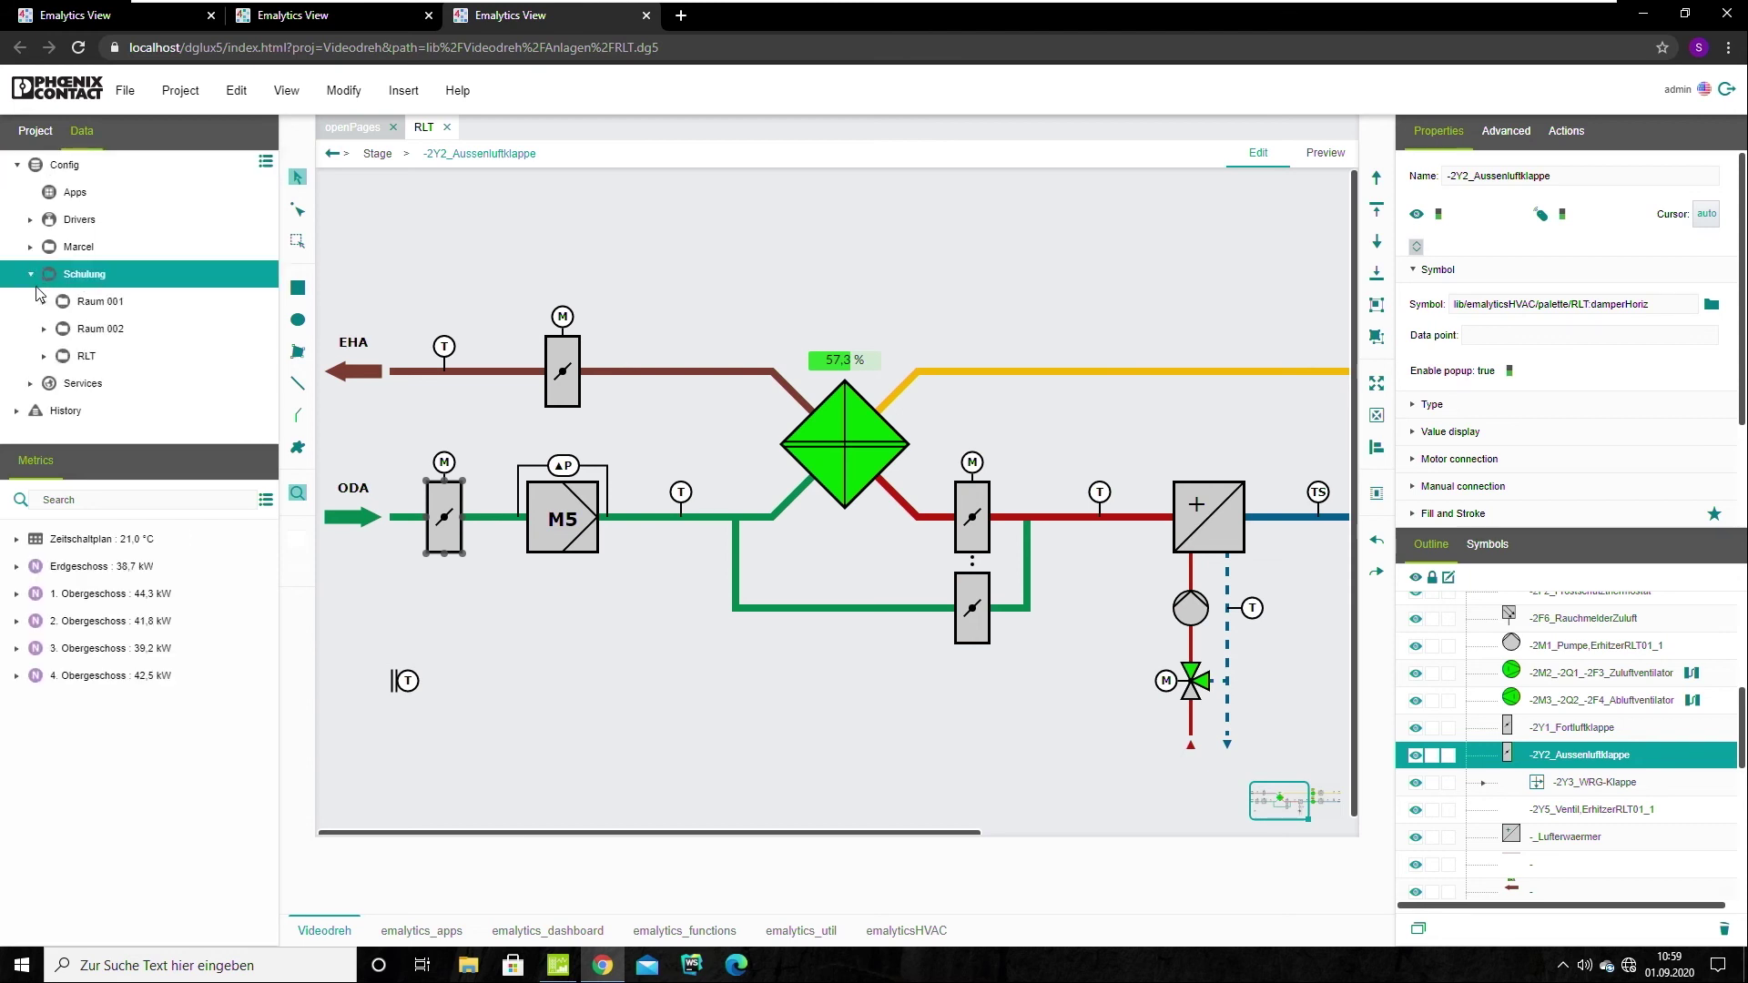
pyautogui.click(88, 357)
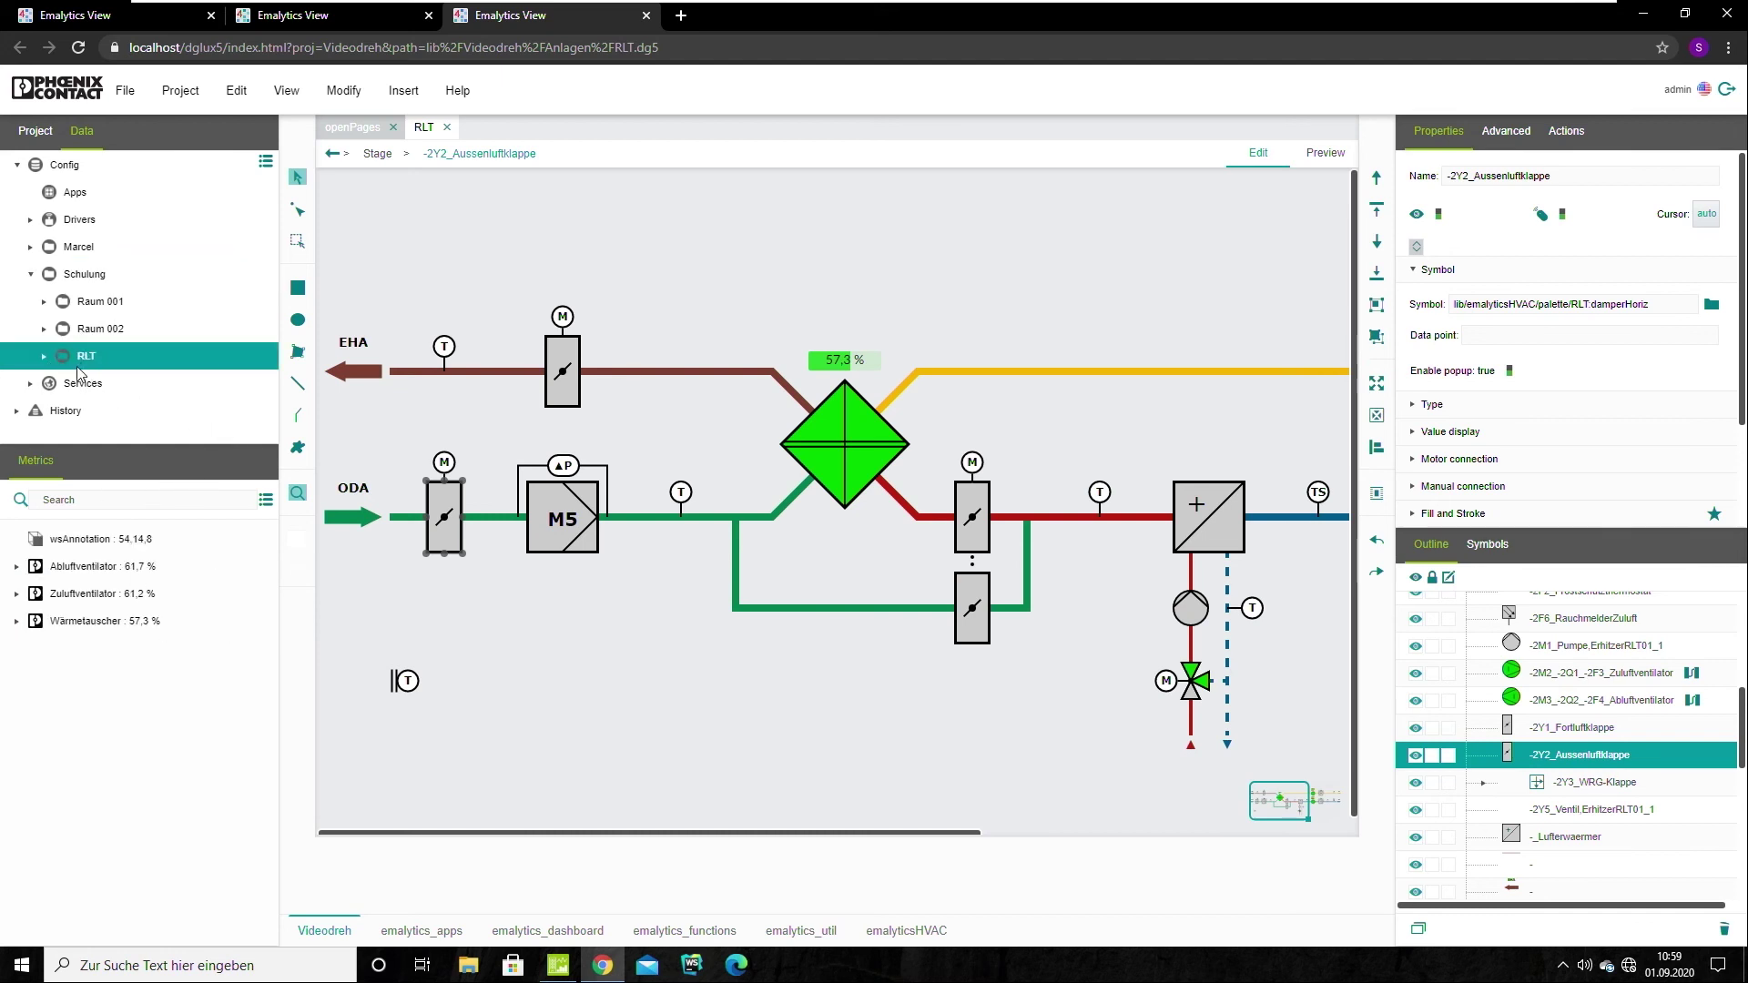
pyautogui.click(100, 628)
pyautogui.click(142, 566)
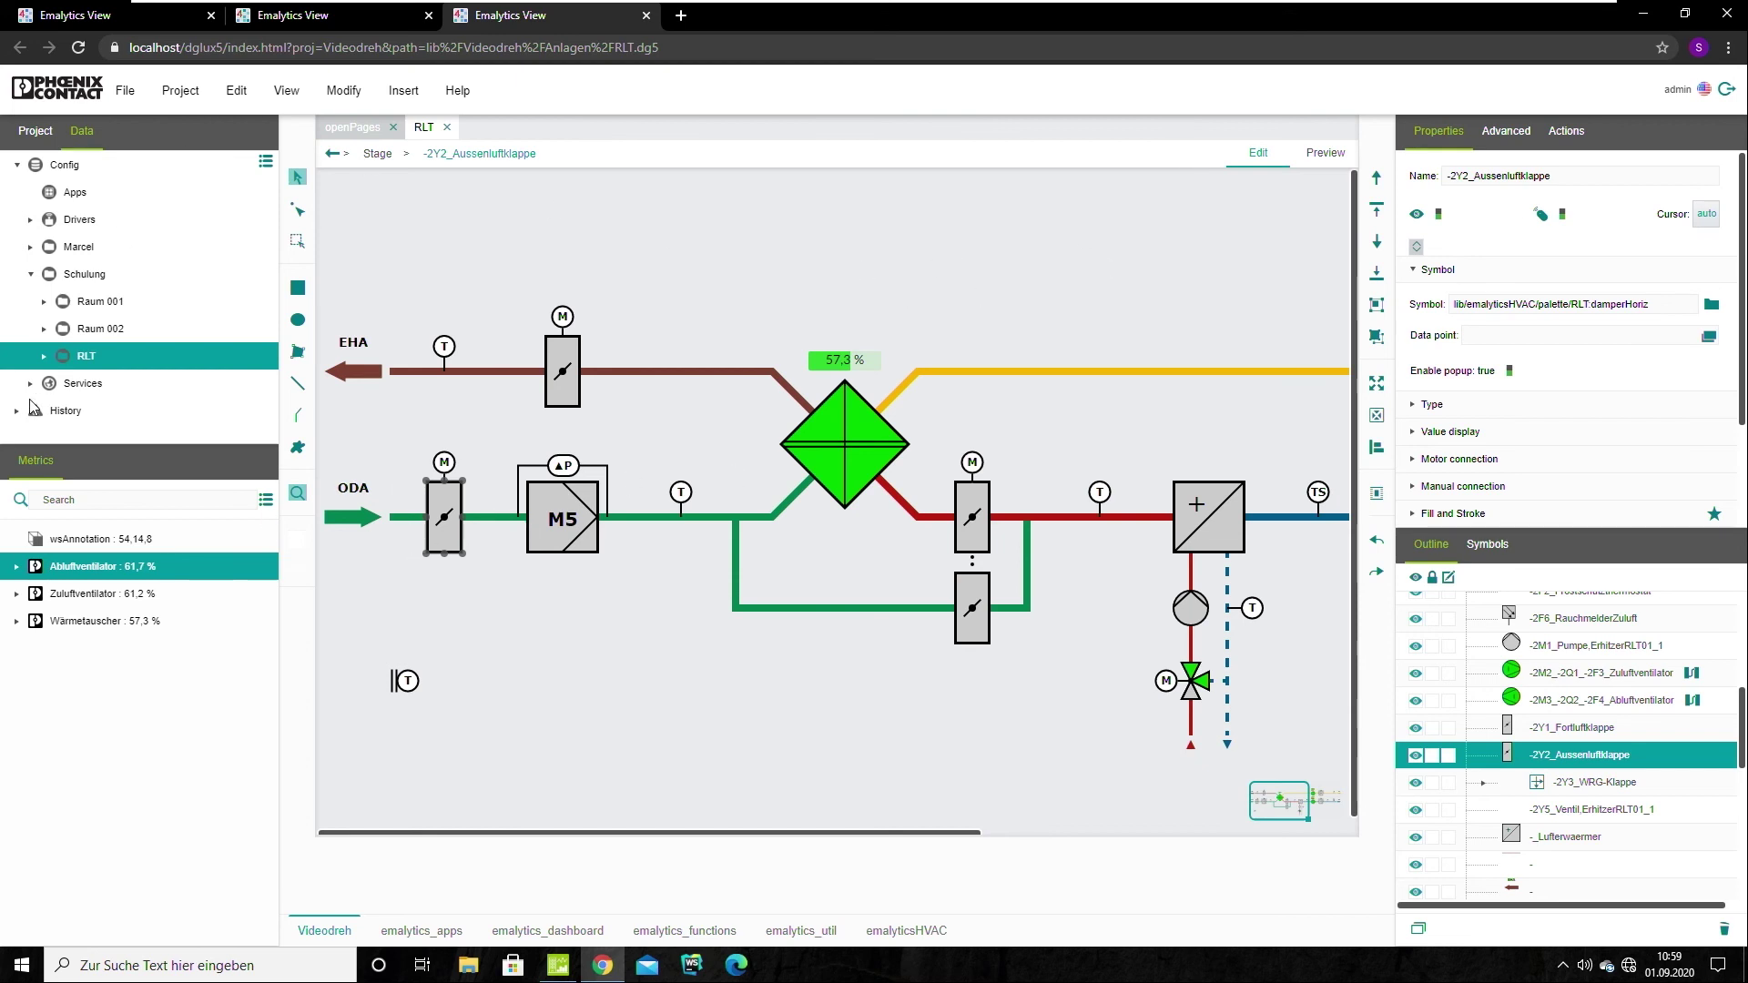
pyautogui.moveTo(70, 567); pyautogui.dragTo(1536, 329)
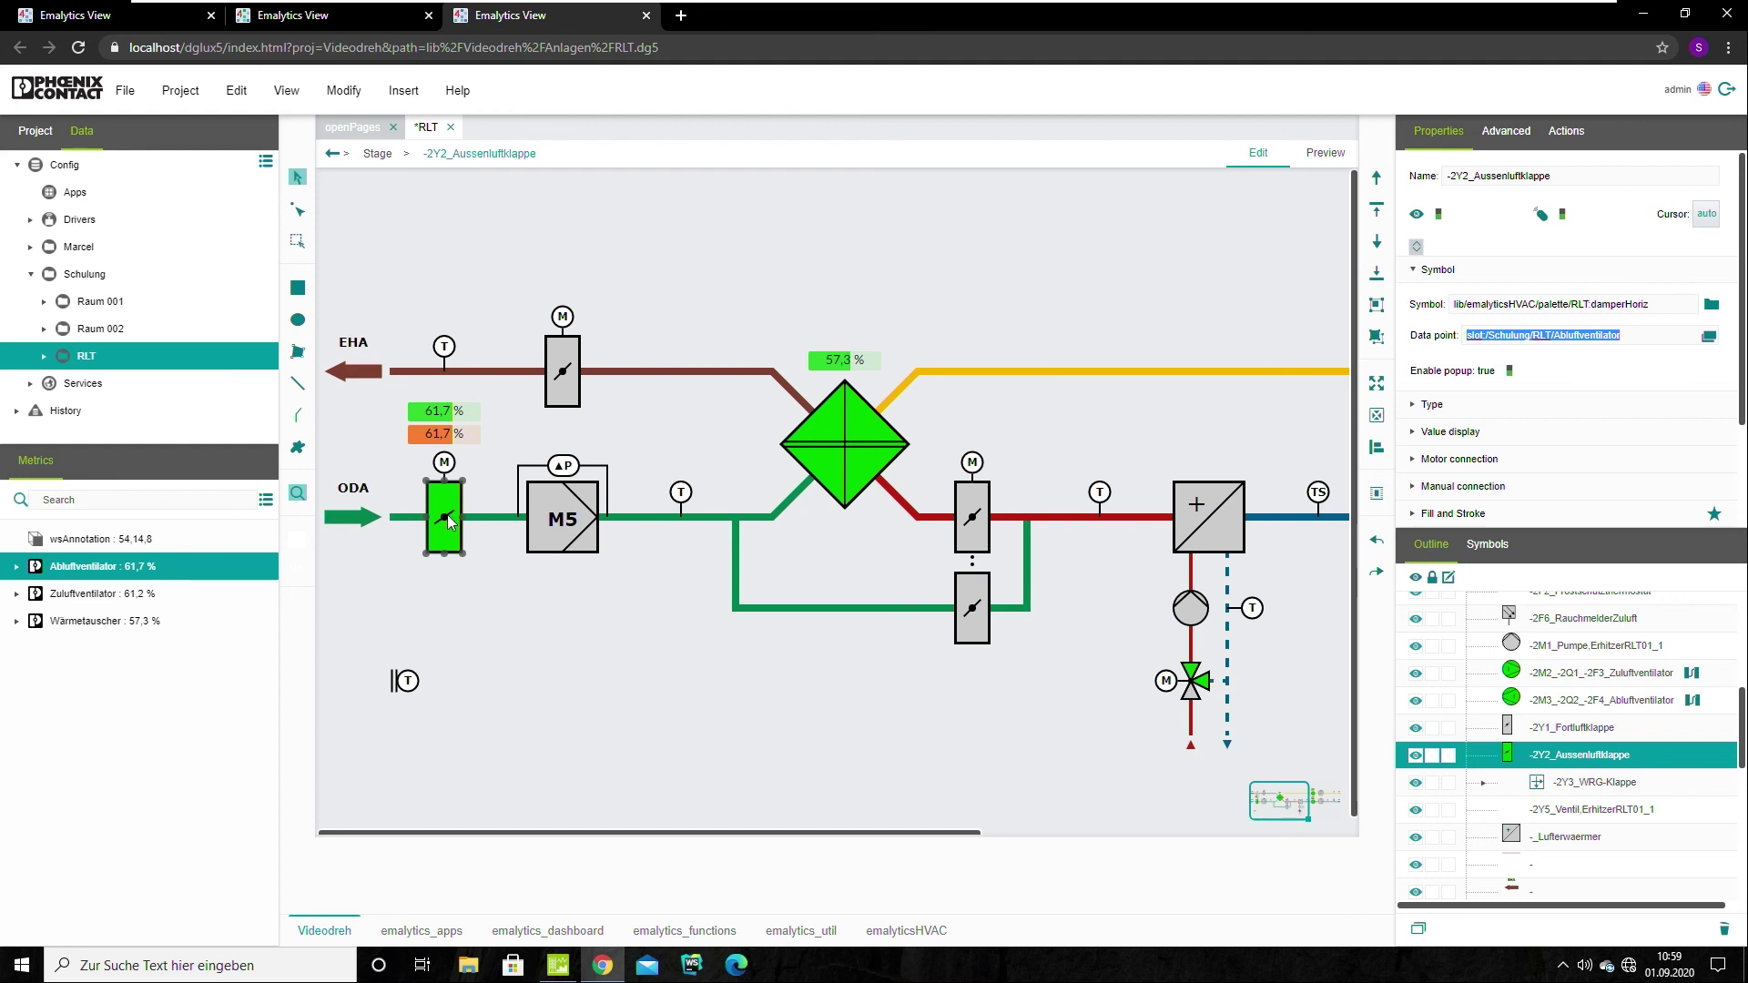
# Return to the configuration and run the application to view the linked damper on the Lüftungsanlage page
pyautogui.click(297, 14)
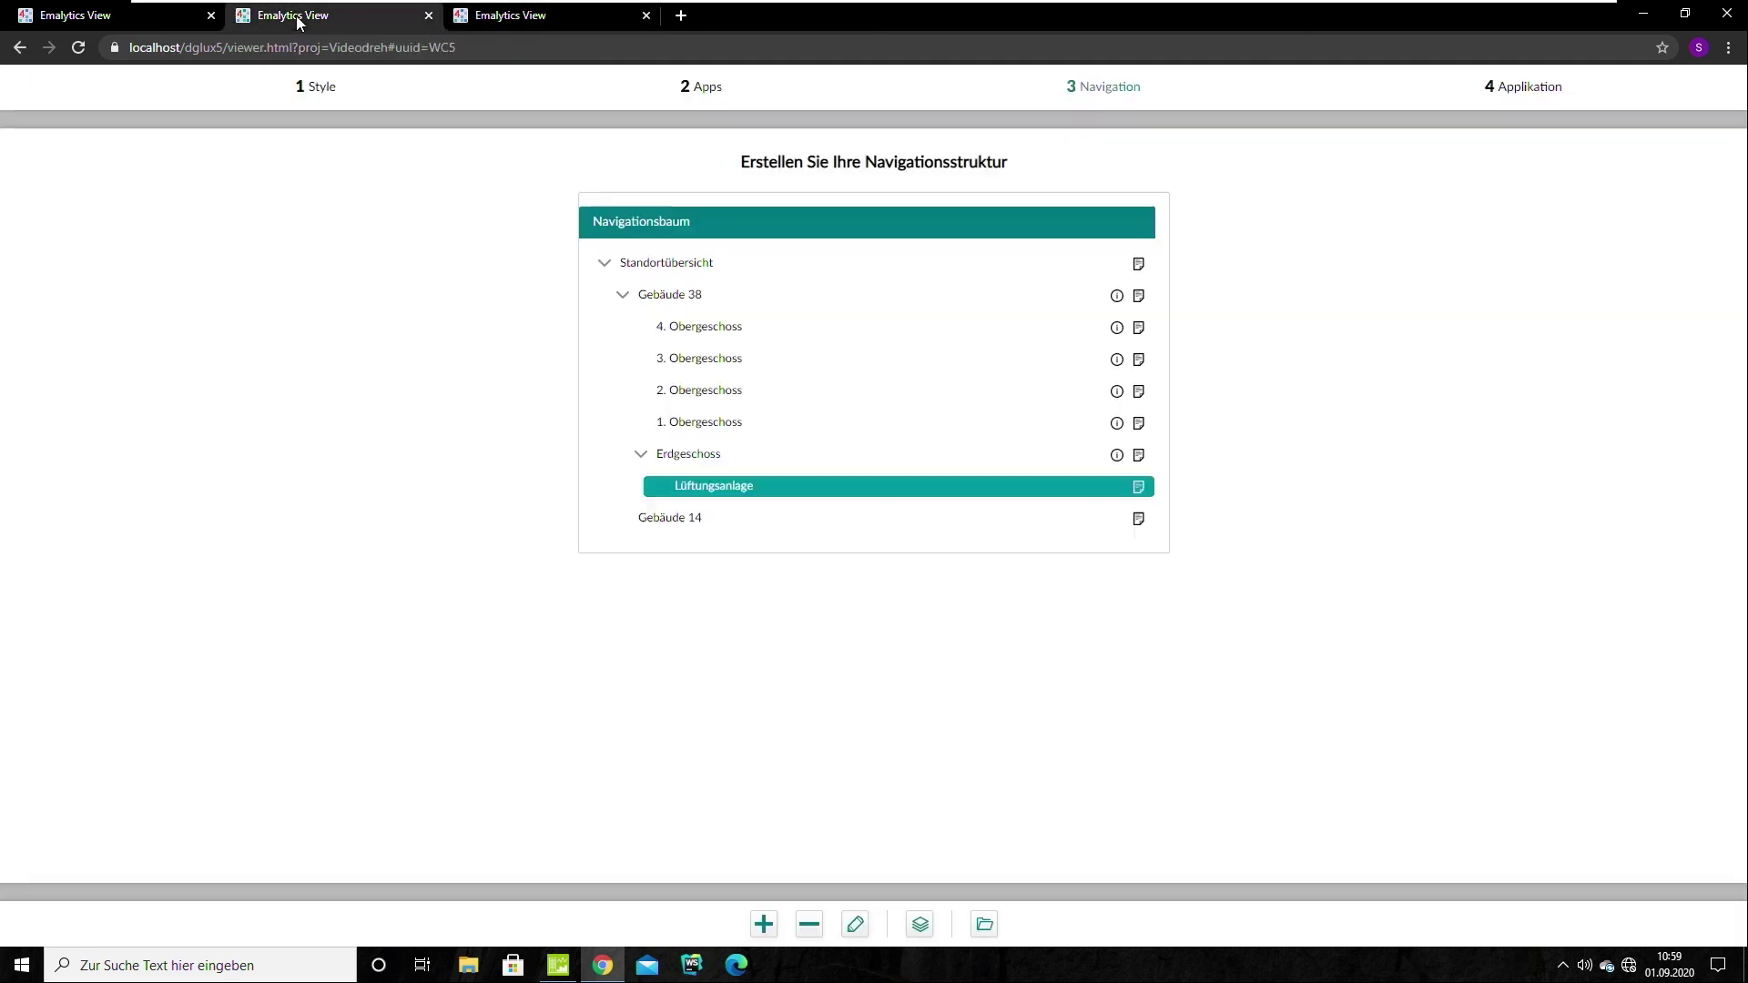
pyautogui.click(1545, 98)
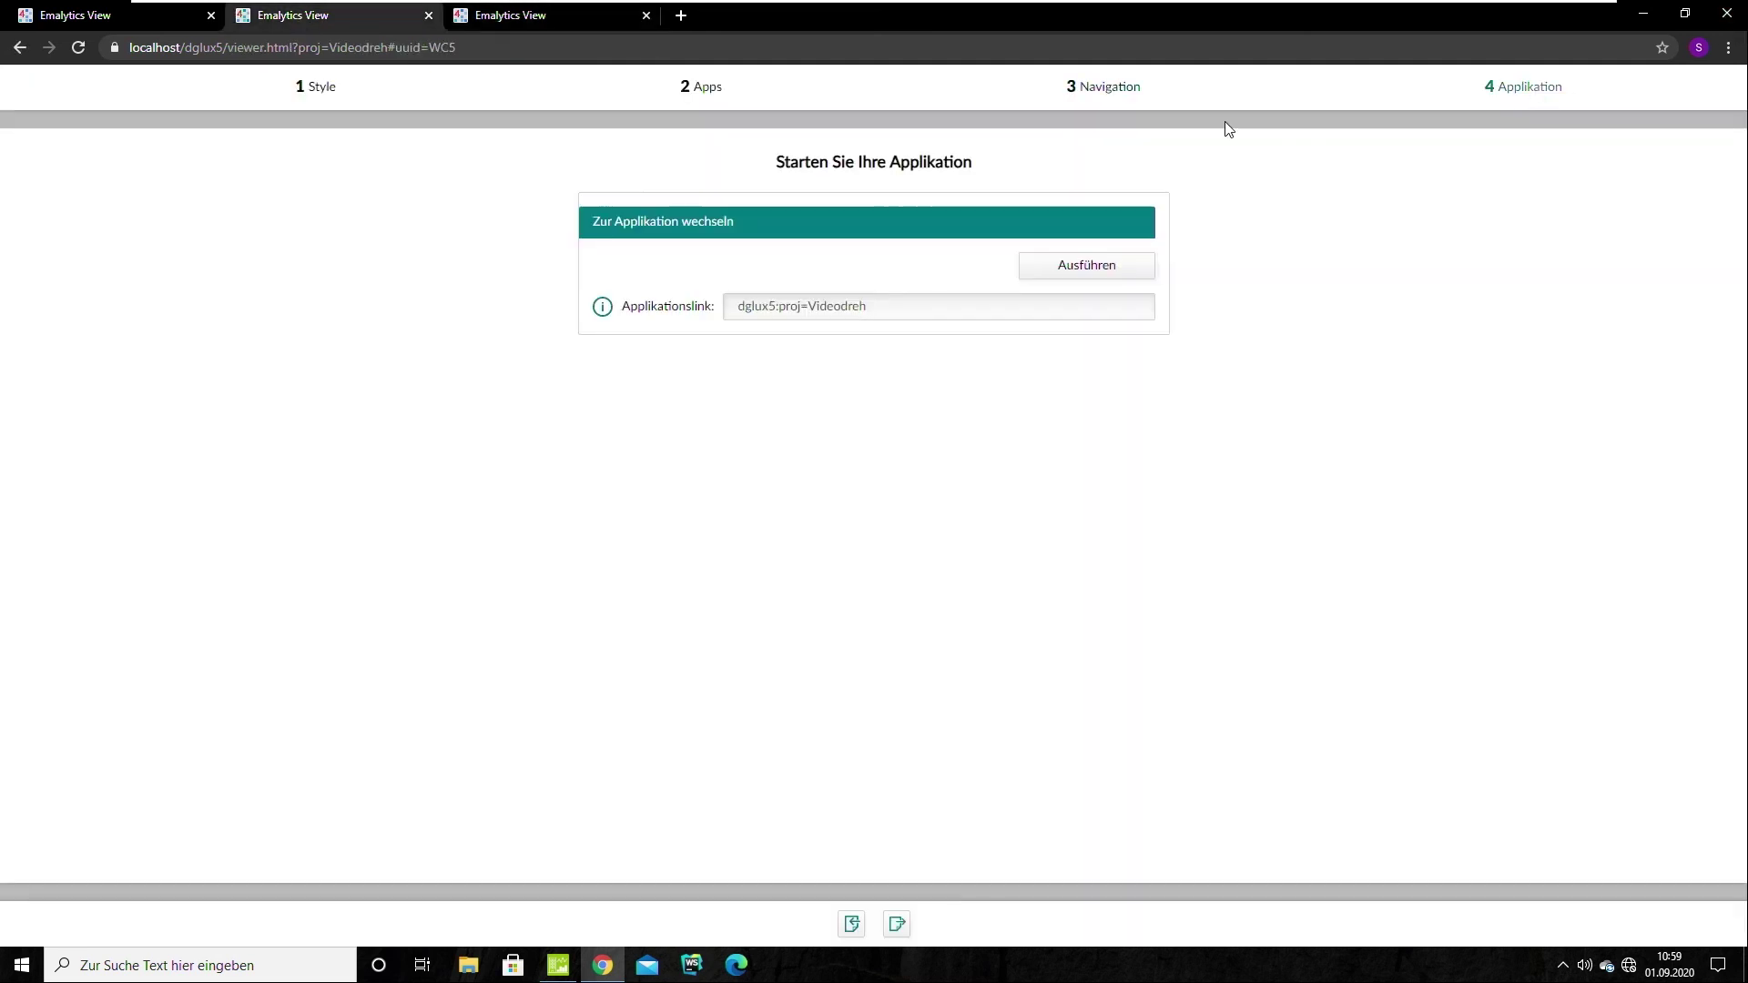
pyautogui.click(1116, 273)
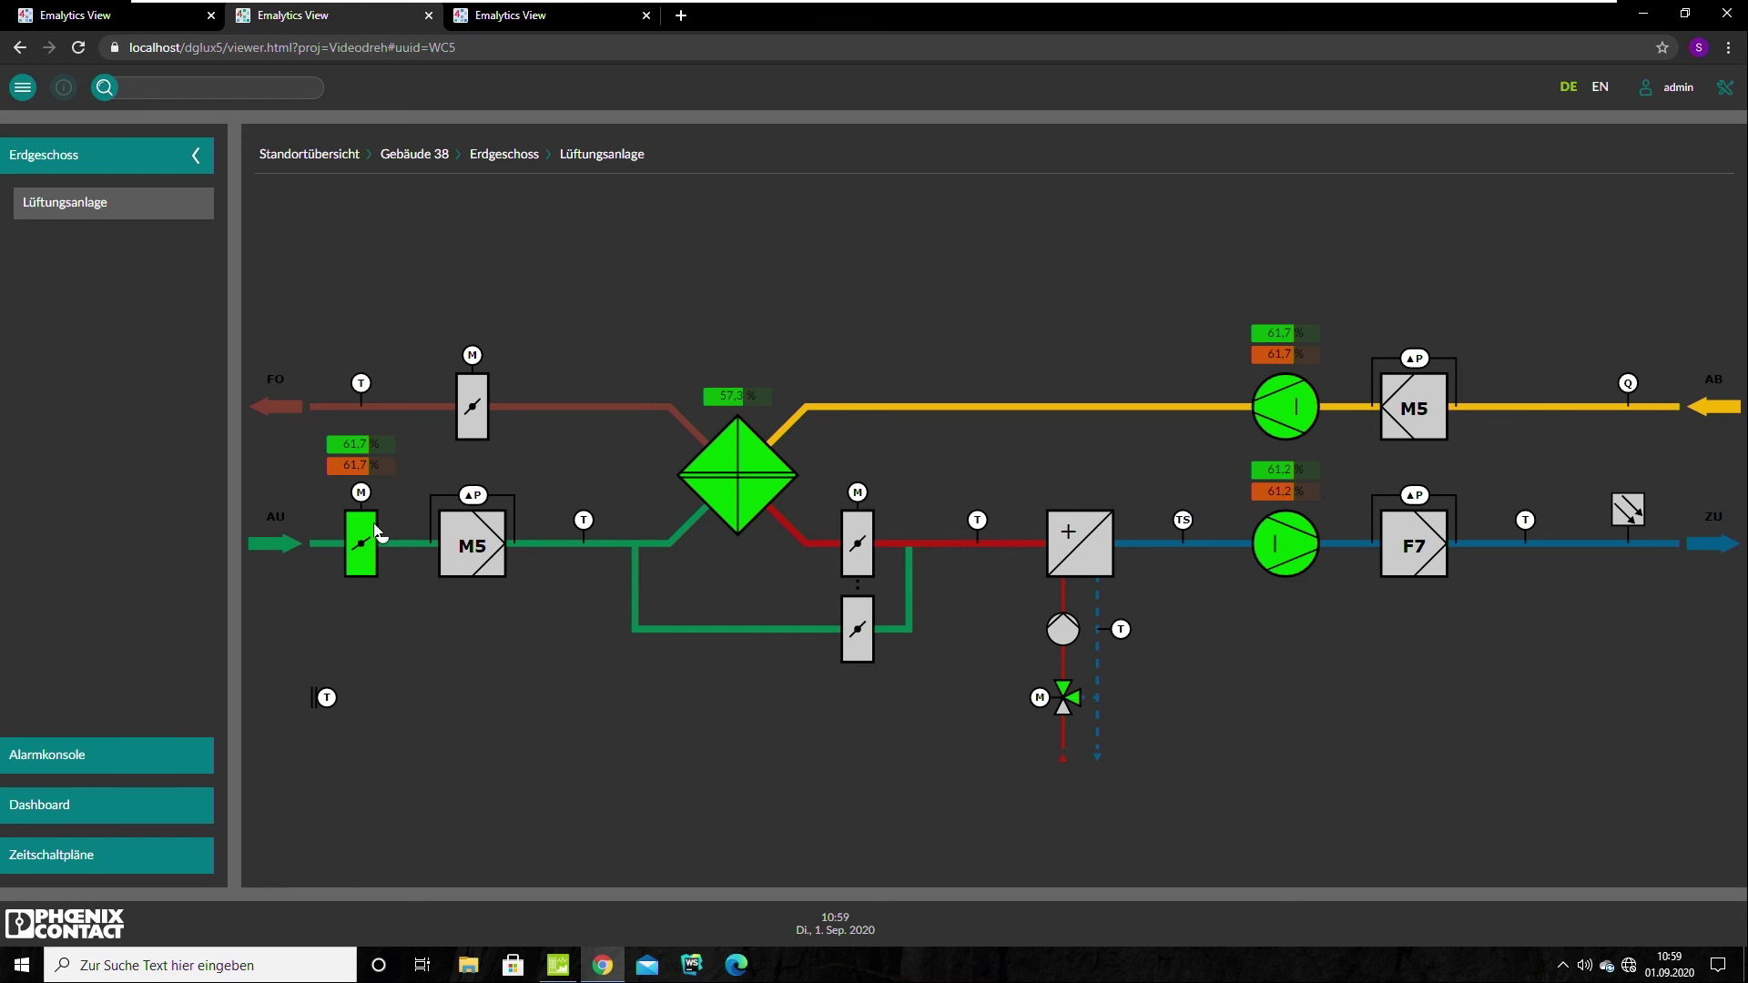
# Override the outside air damper's linked data point with Handbetrieb Notfall at a value of 50
pyautogui.click(356, 552)
pyautogui.click(904, 433)
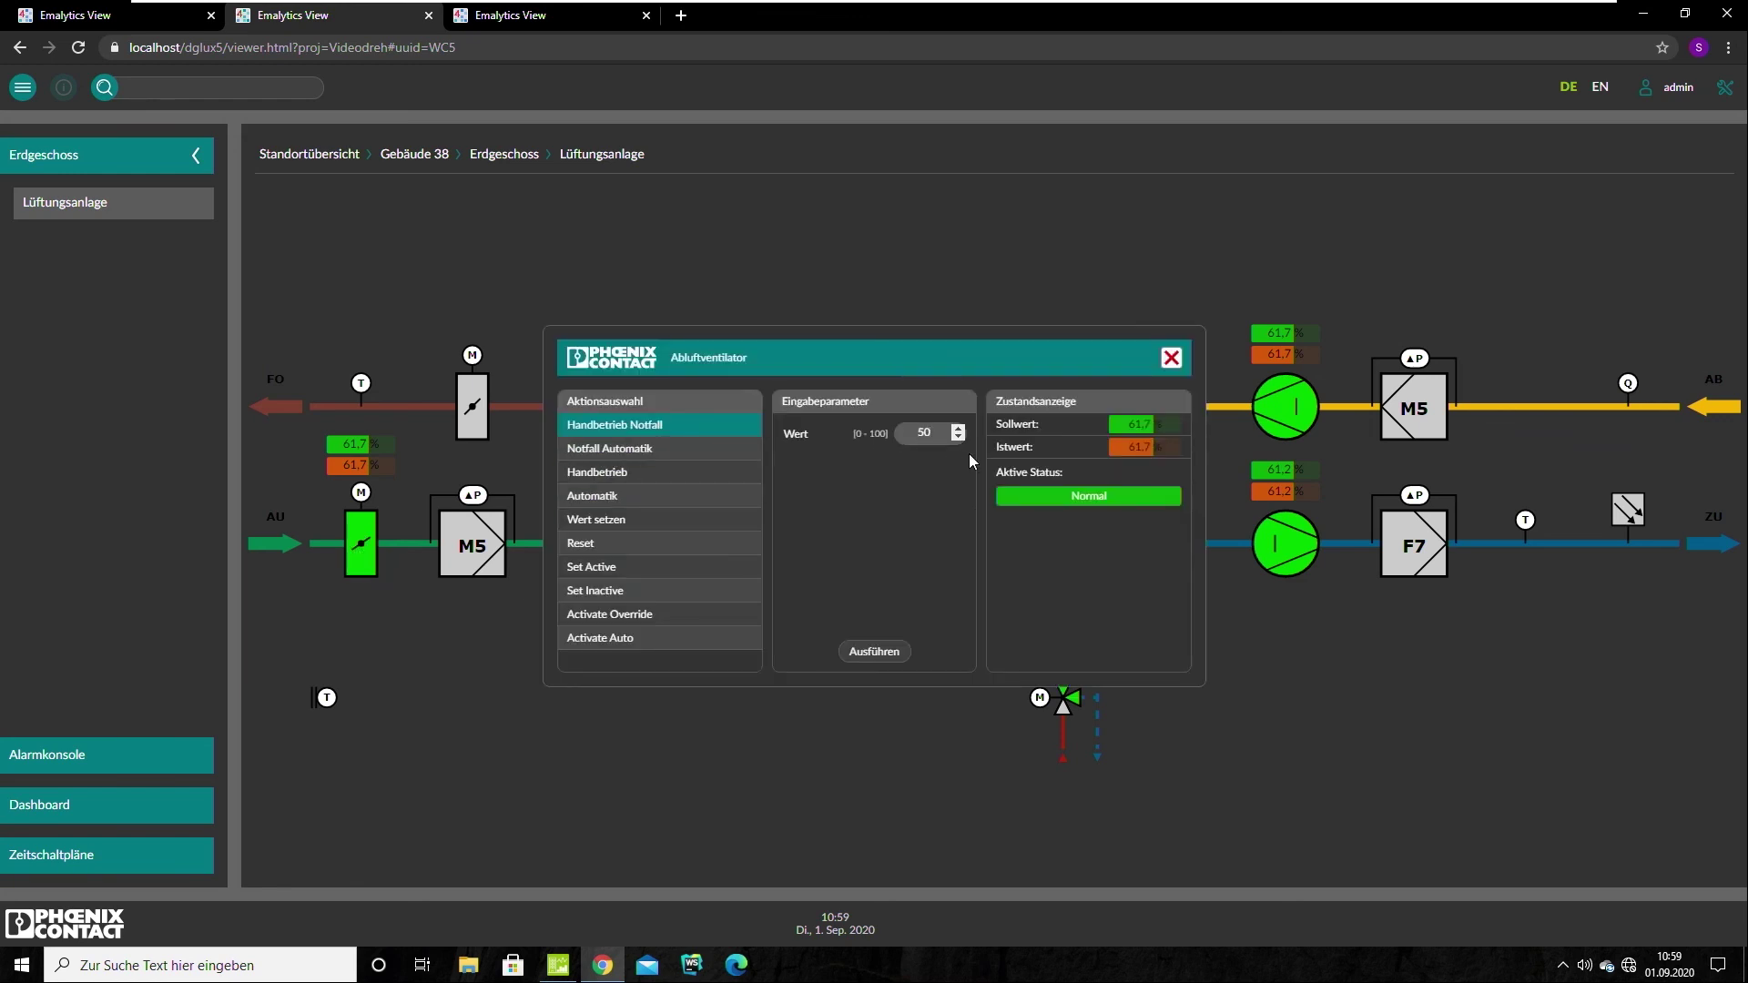
pyautogui.click(876, 651)
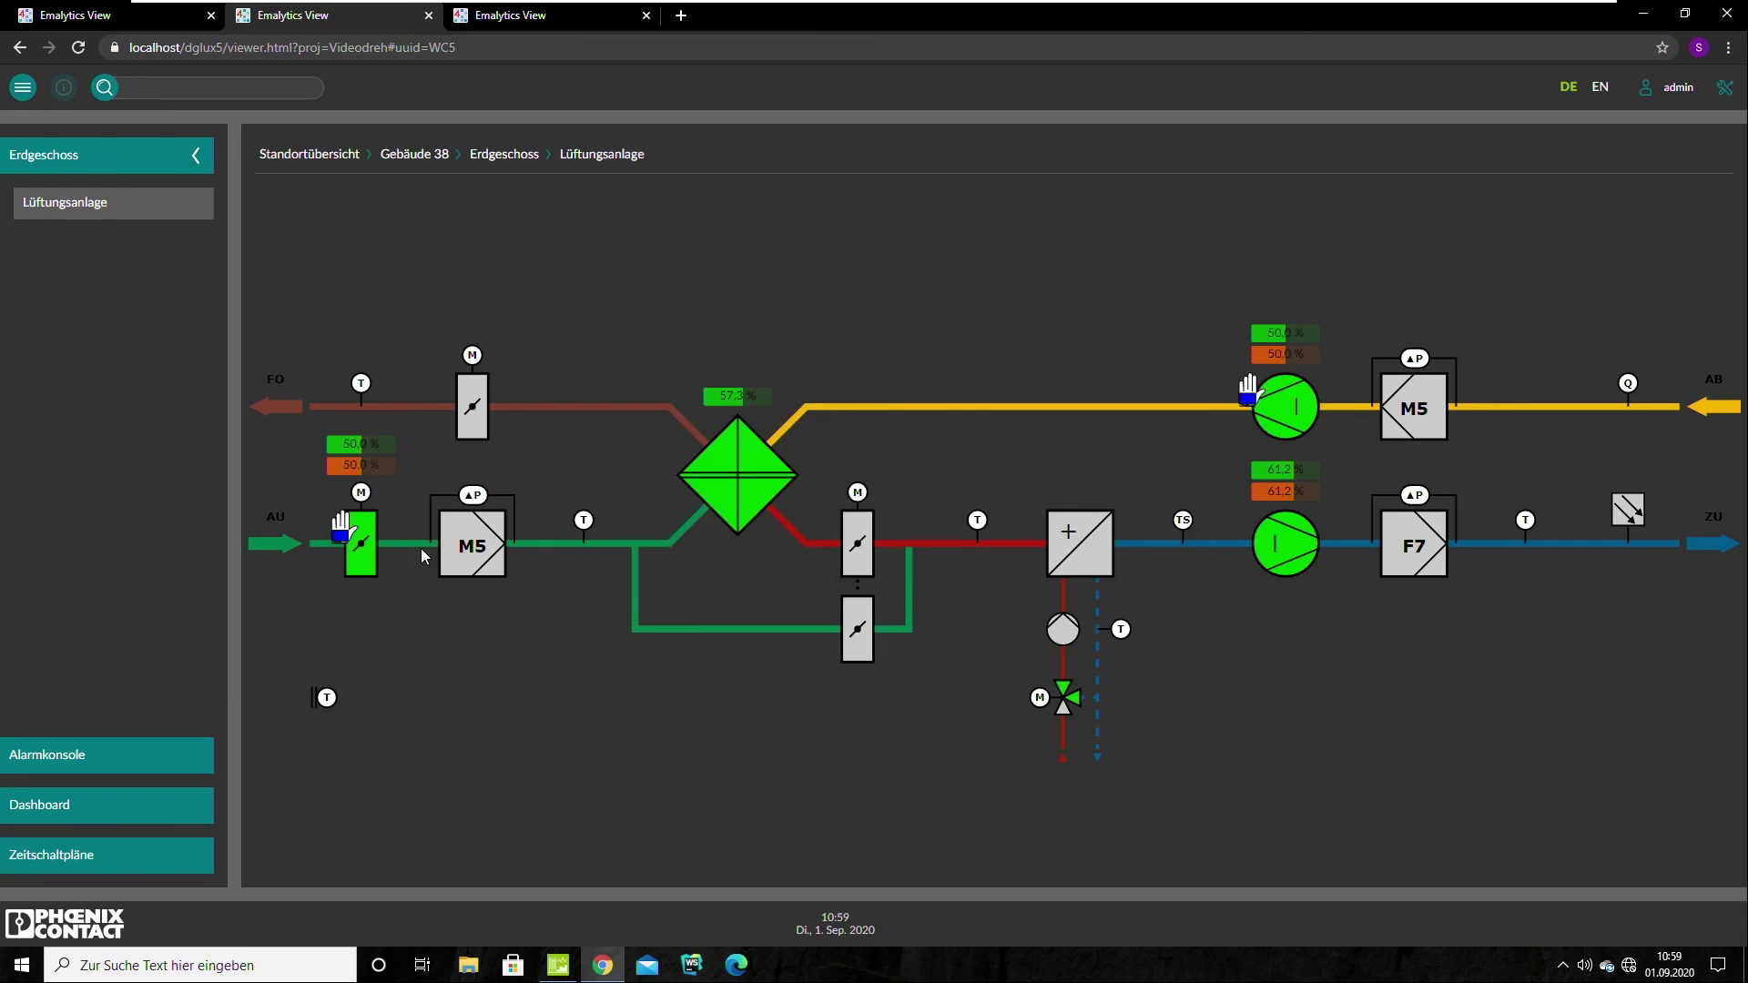